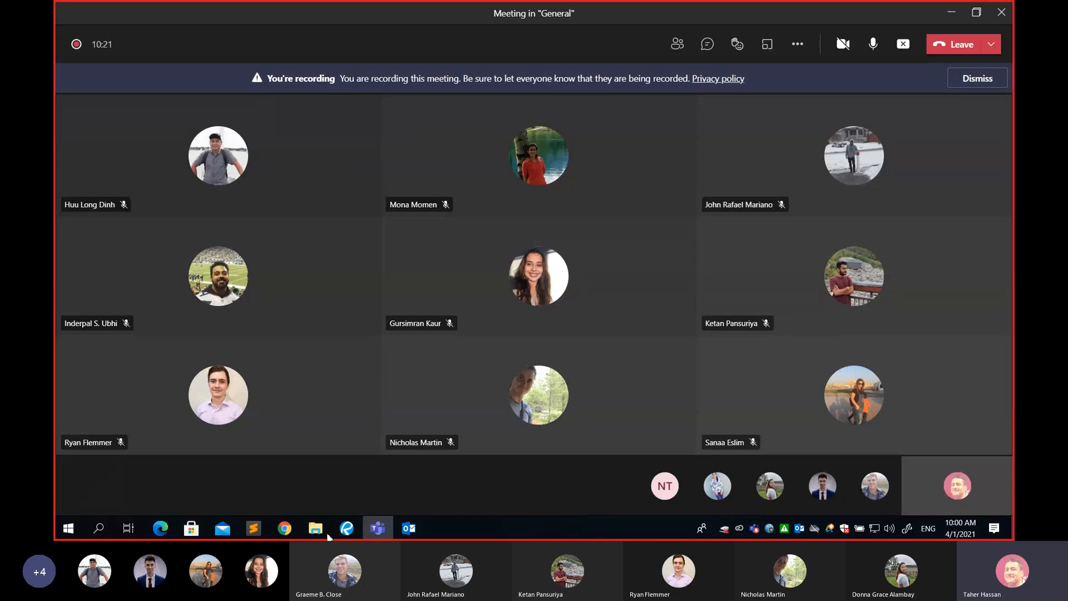
# Bring up the ArcGIS Session 2 agenda document to review the topics, then minimize it.
pyautogui.click(347, 529)
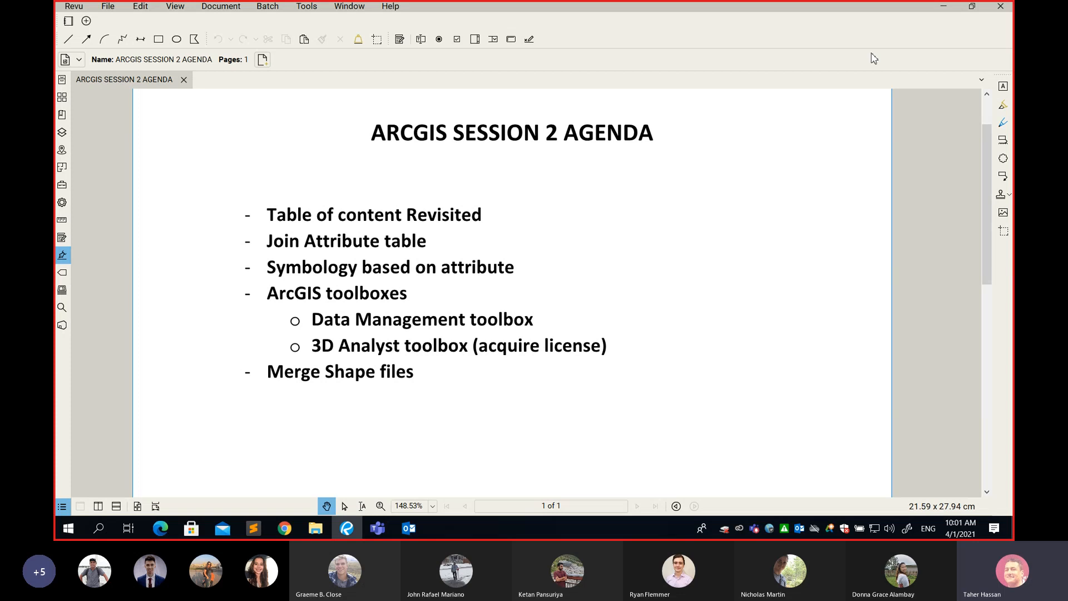
pyautogui.click(944, 7)
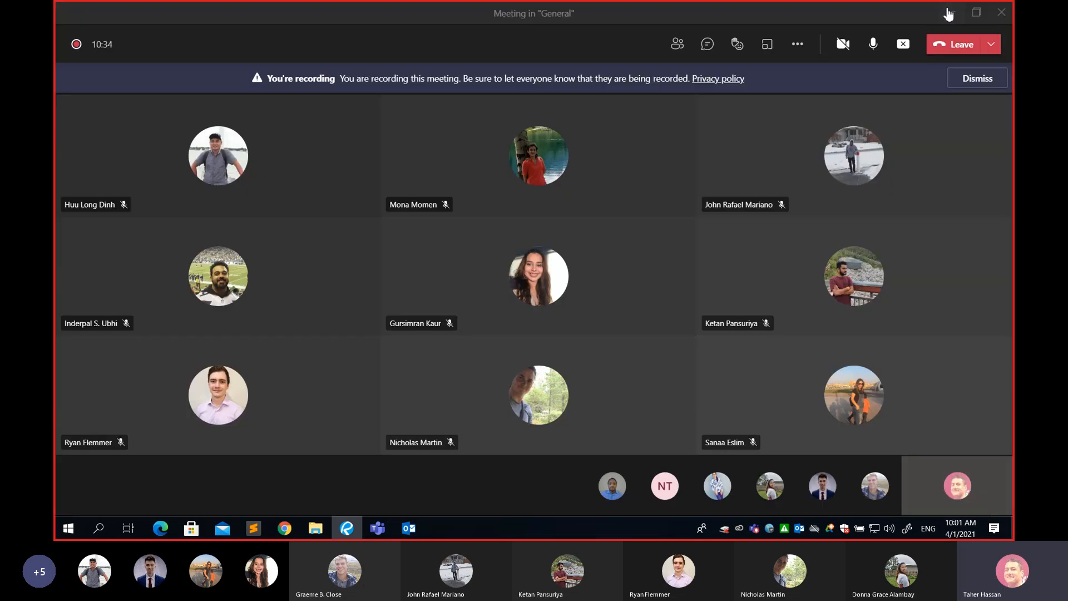
# Launch ArcMap 10.6.1 from the ArcGIS program folder and dismiss the Getting Started dialog to start a blank map.
pyautogui.click(59, 534)
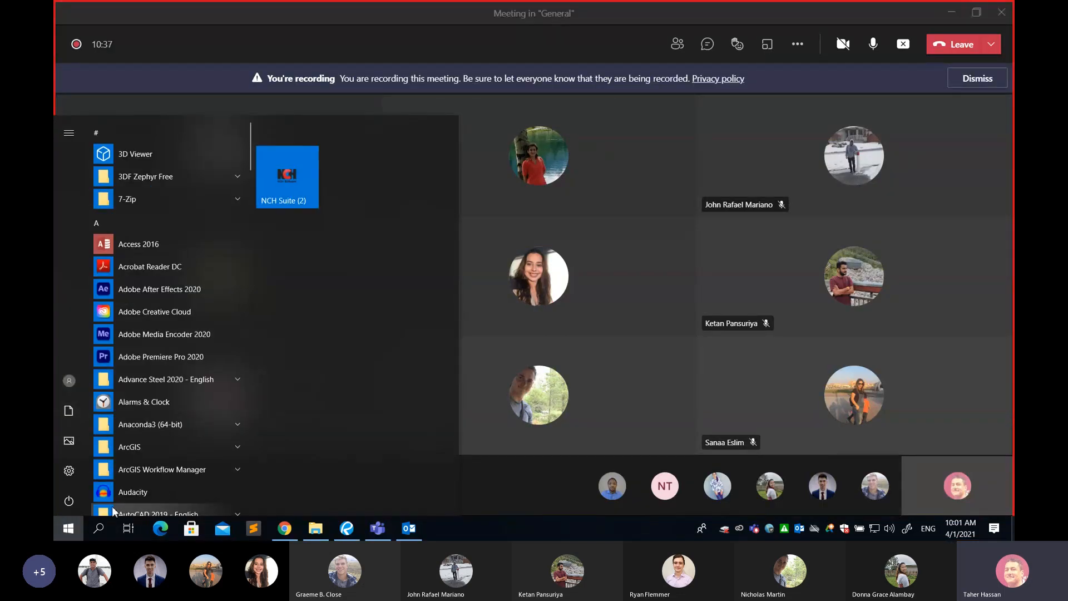
pyautogui.scroll(-2, 170, 441)
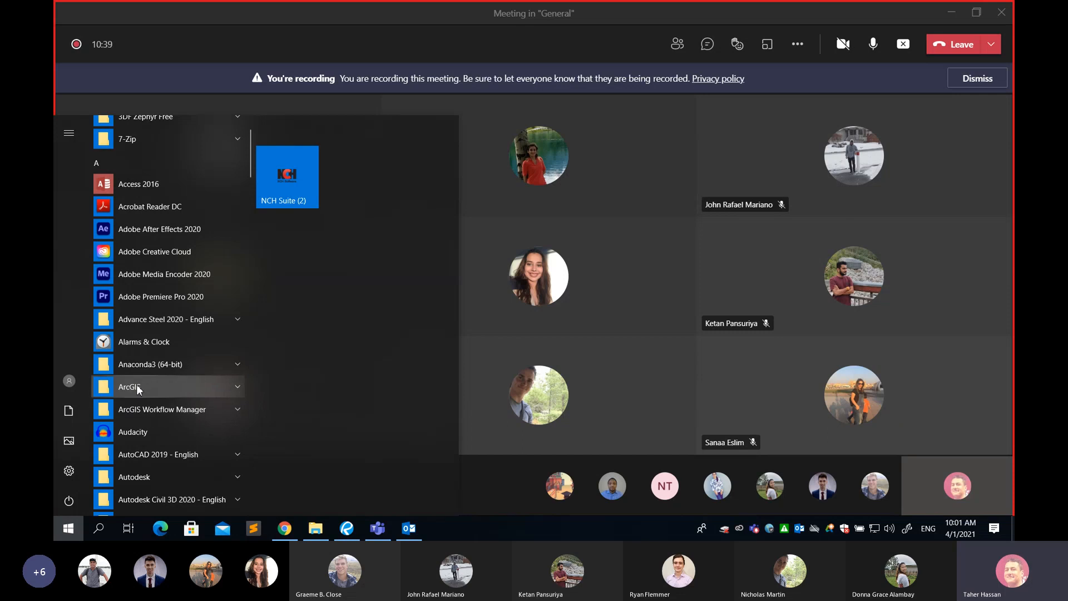
pyautogui.click(150, 386)
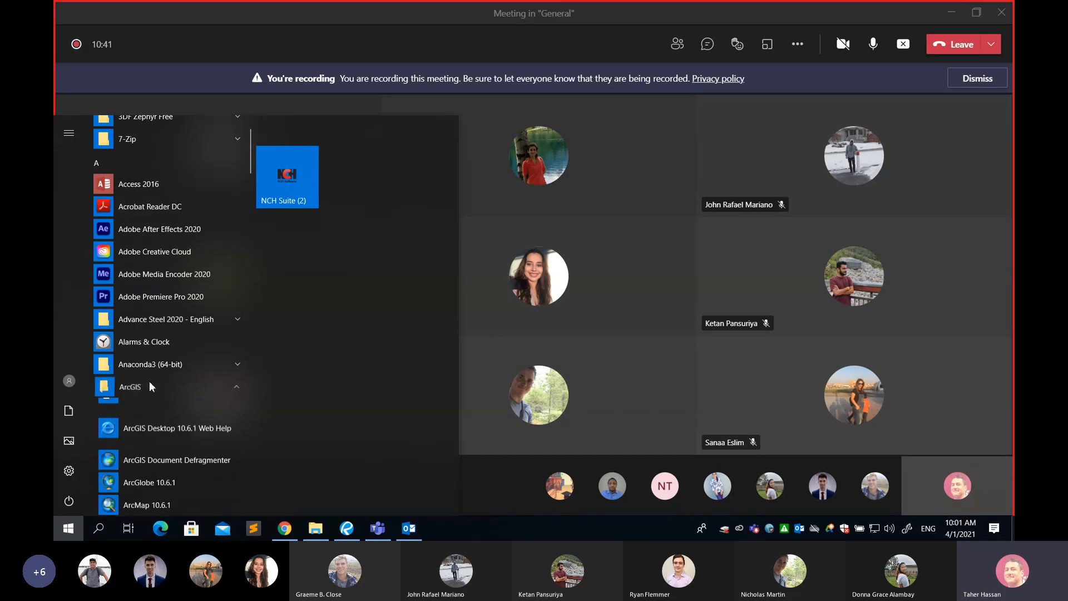
pyautogui.scroll(-3, 158, 379)
pyautogui.scroll(-2, 158, 379)
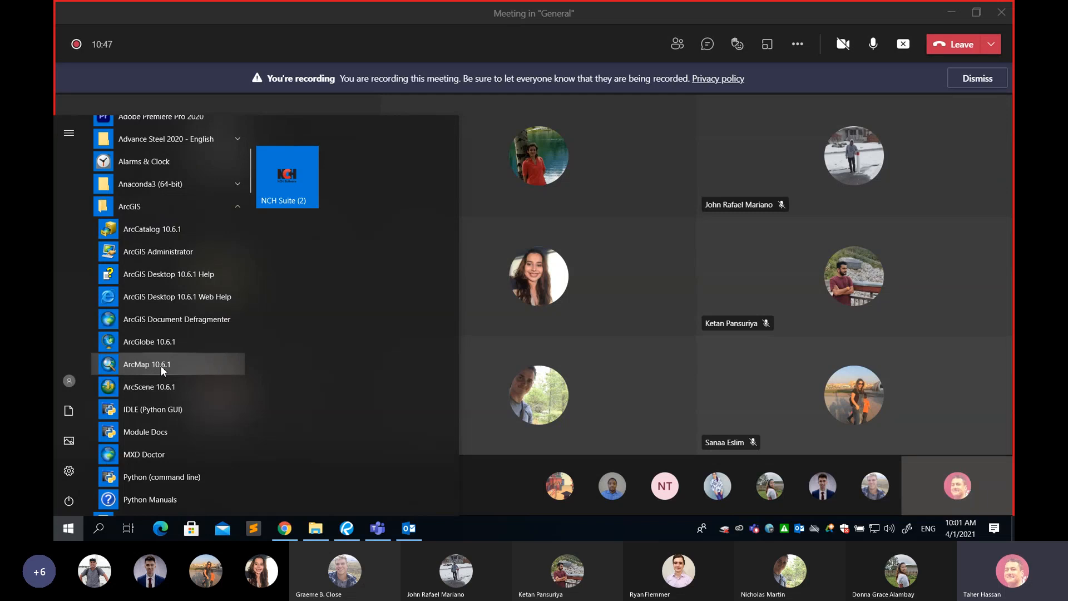
pyautogui.click(161, 365)
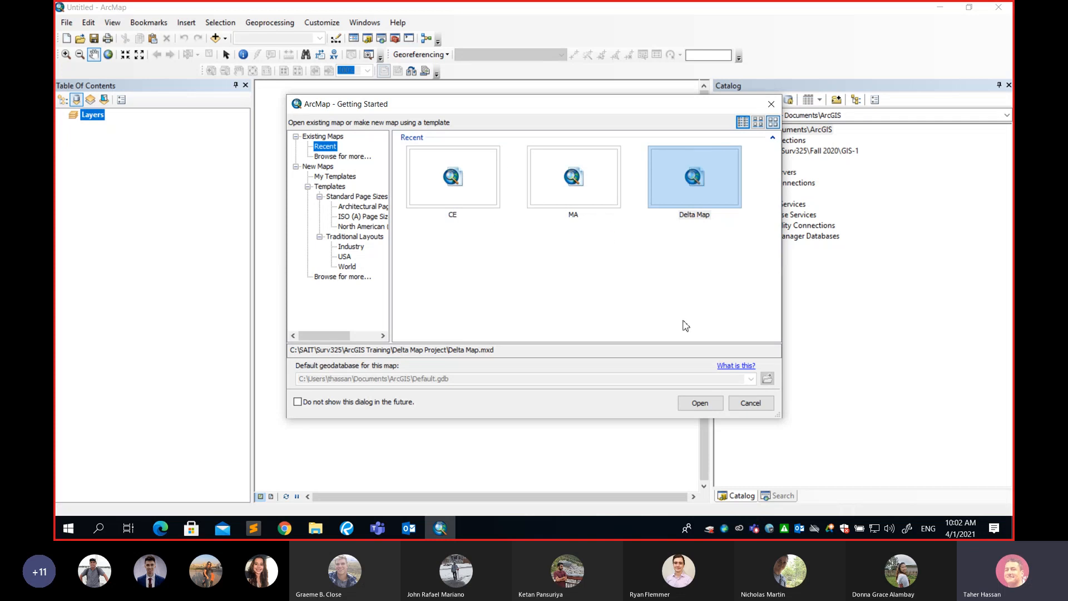
pyautogui.click(750, 404)
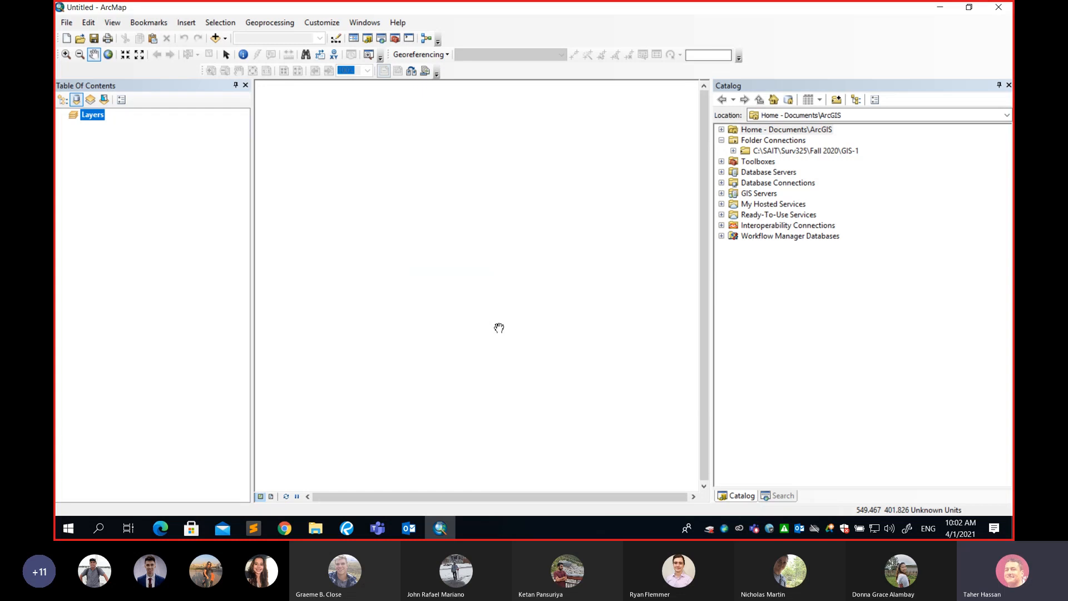
# Expand Folder Connections, the GIS-1 folder and its data2join subfolder in the Catalog tree.
pyautogui.click(759, 89)
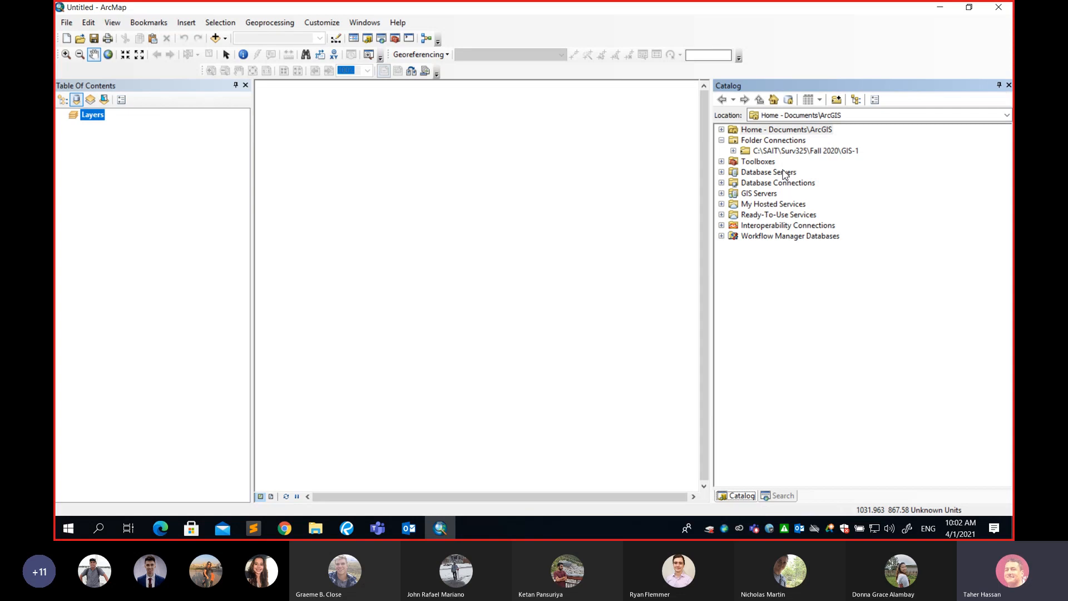
pyautogui.click(774, 144)
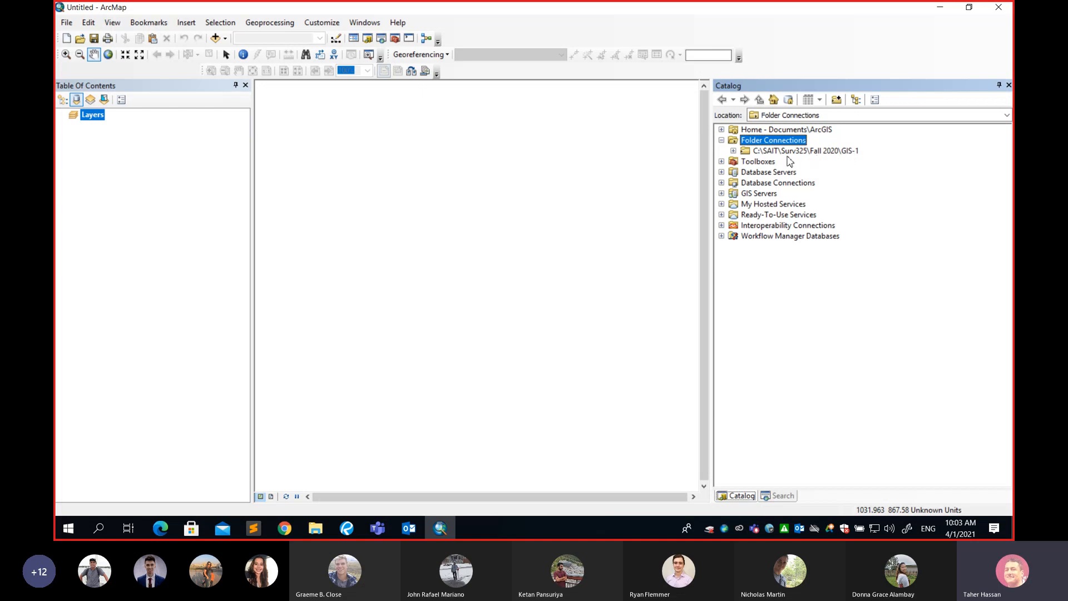
pyautogui.click(734, 151)
pyautogui.click(734, 152)
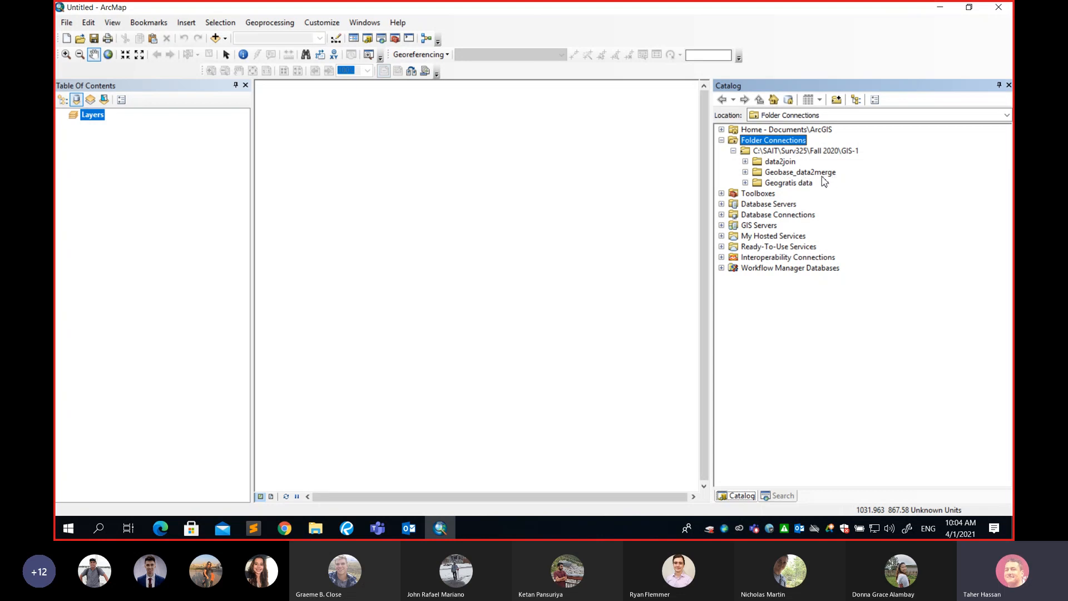
pyautogui.click(746, 161)
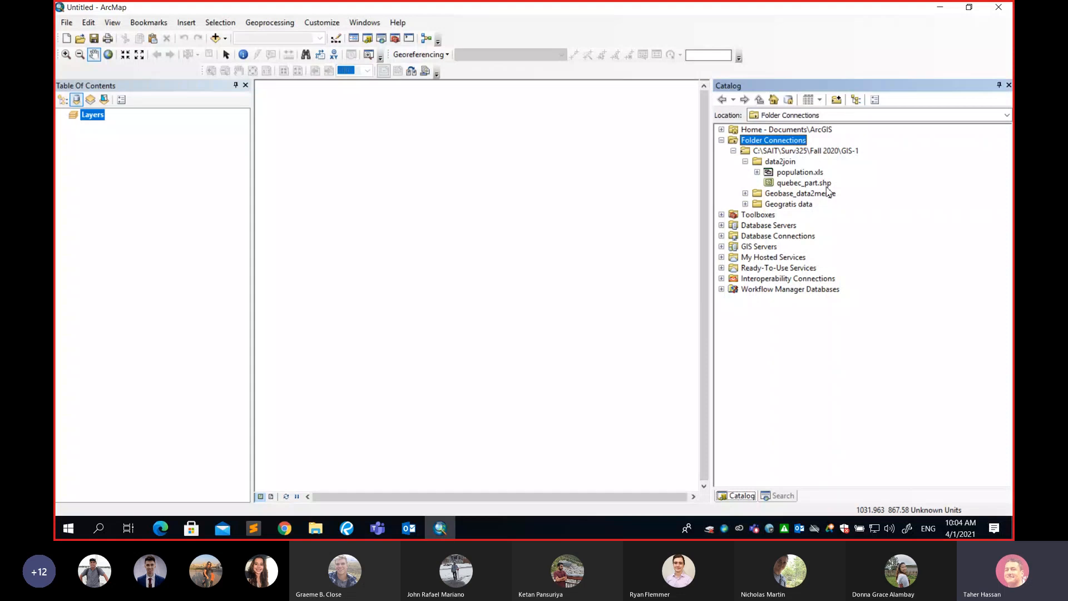
# Add the quebec_part.shp shapefile from the data2join folder to the map.
pyautogui.click(795, 186)
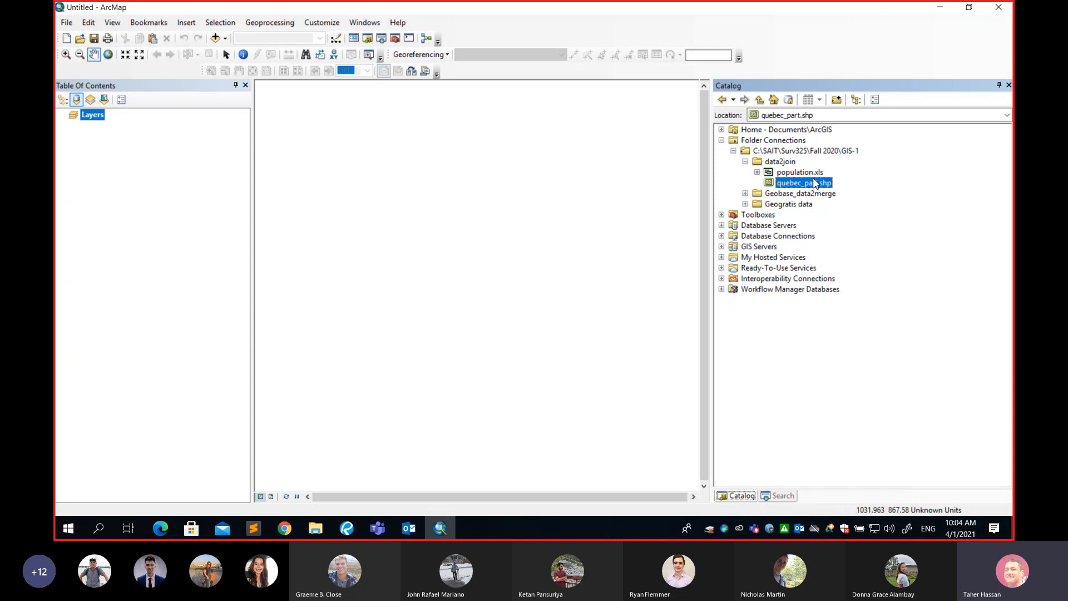
pyautogui.click(809, 174)
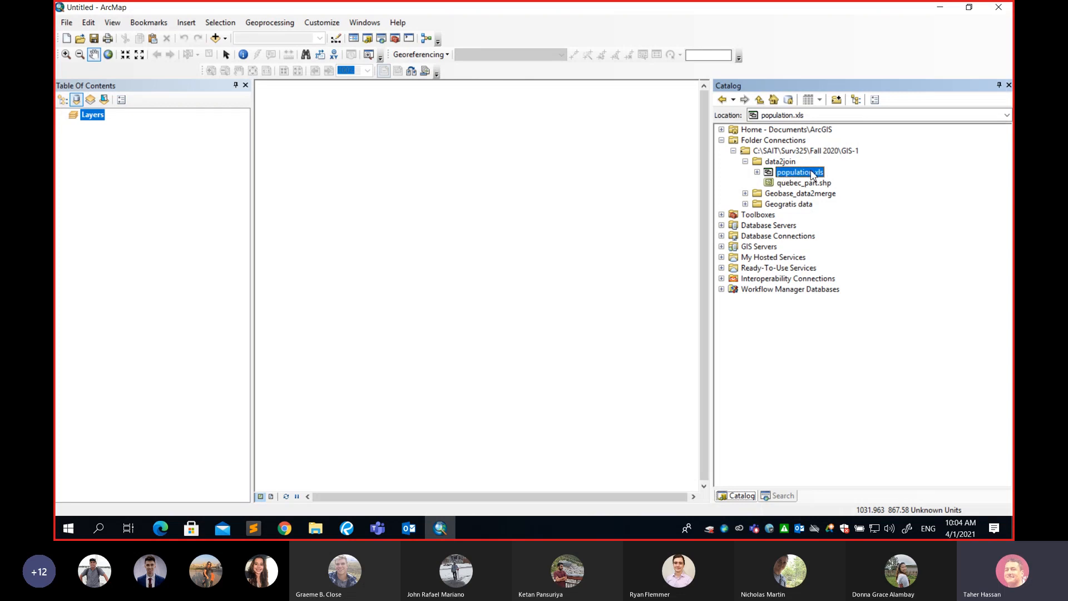
pyautogui.click(804, 183)
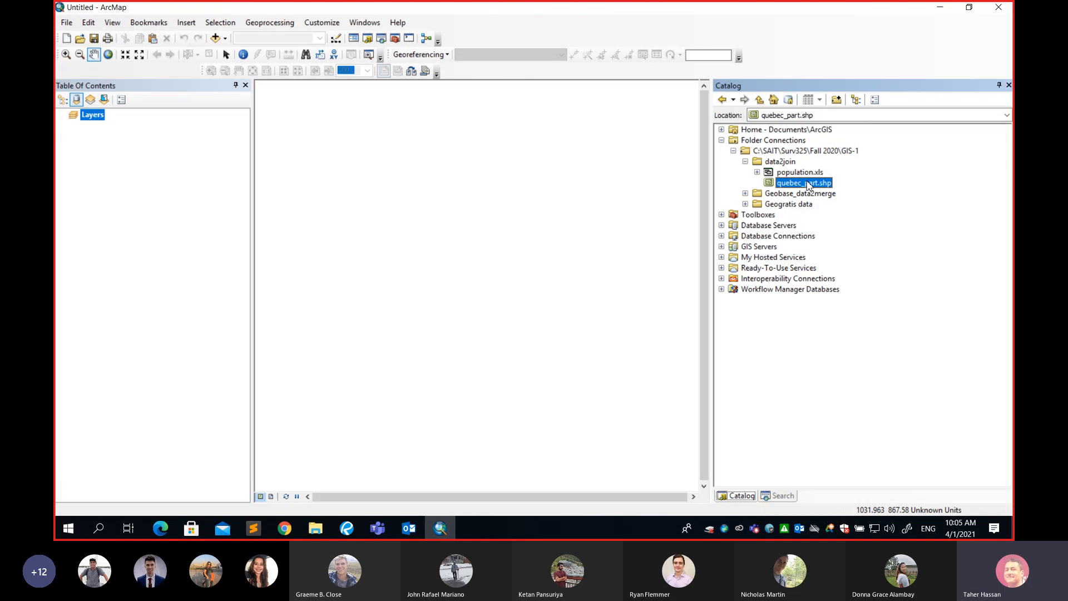
pyautogui.moveTo(806, 185); pyautogui.dragTo(598, 195)
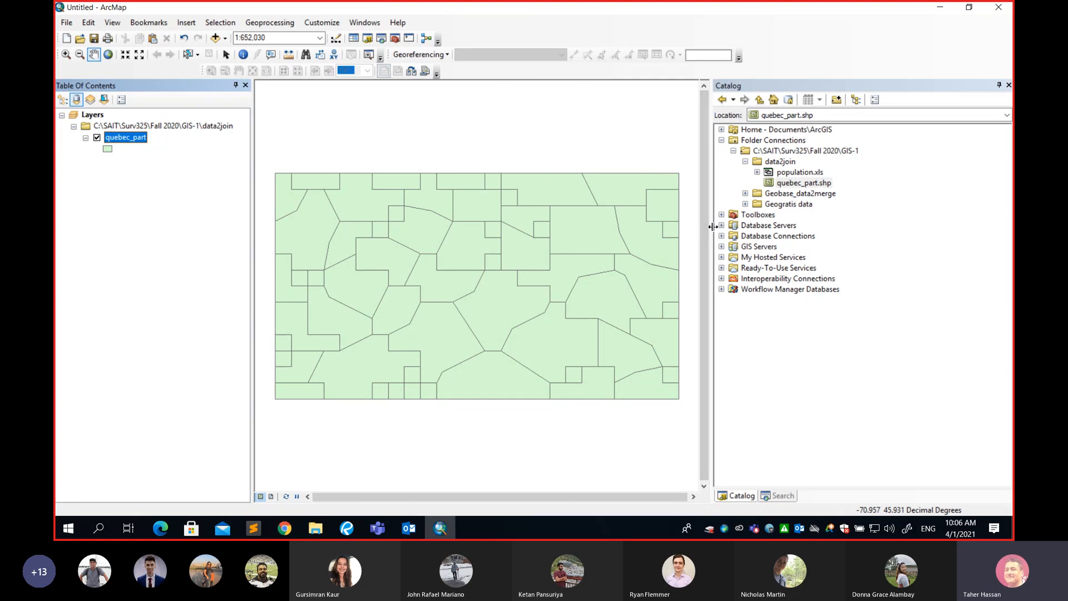
# Narrow the Catalog pane to widen the map display area.
pyautogui.moveTo(713, 226); pyautogui.dragTo(819, 228)
pyautogui.moveTo(568, 267); pyautogui.dragTo(626, 255)
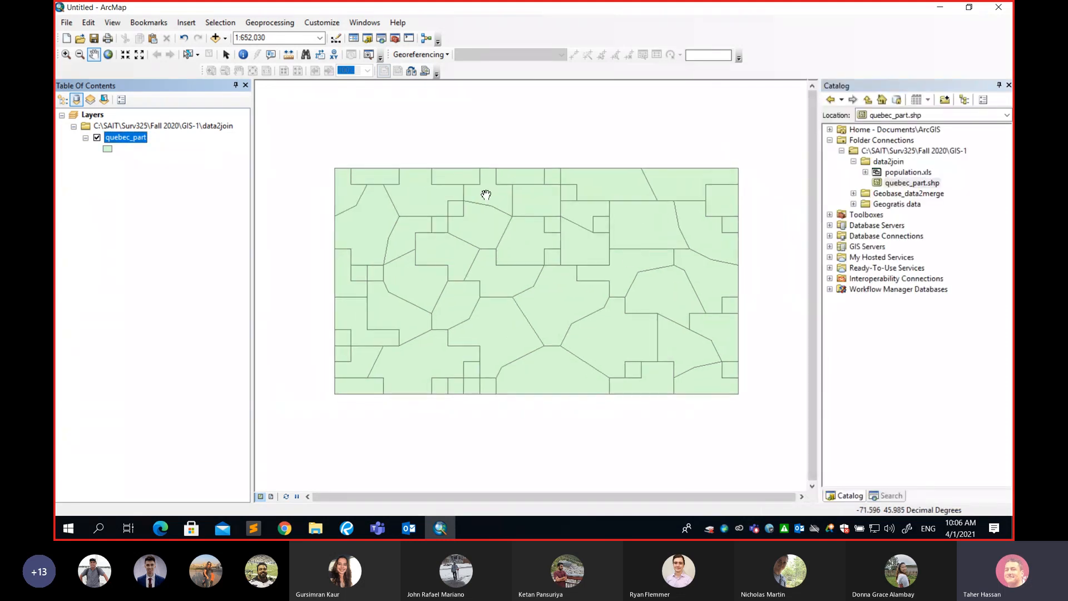
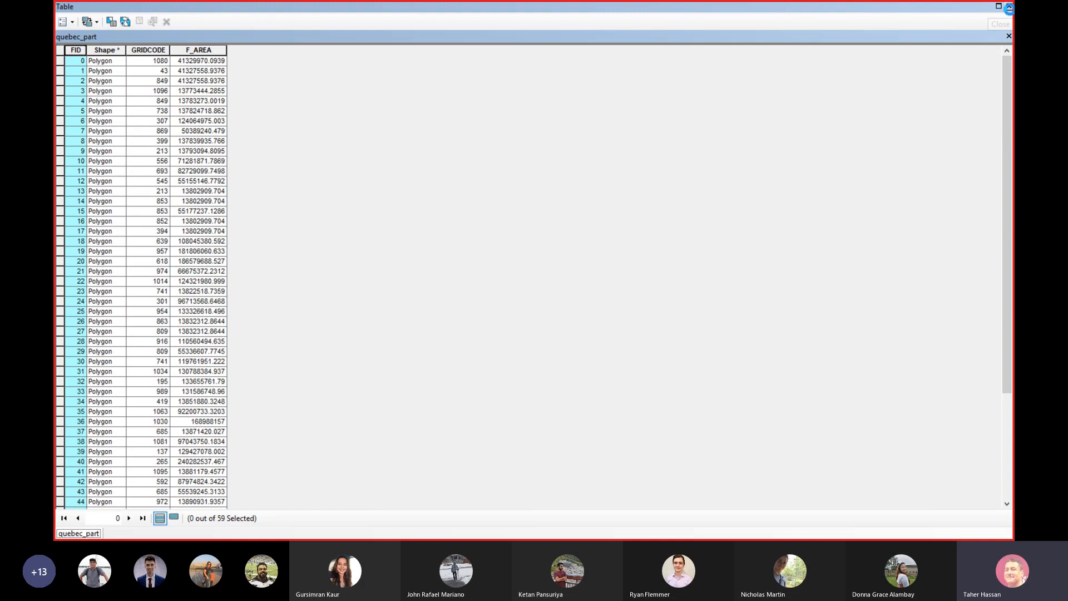
# Reopen the quebec_part attribute table and examine its records and the Shape, GRIDCODE and F_AREA columns.
pyautogui.click(1009, 6)
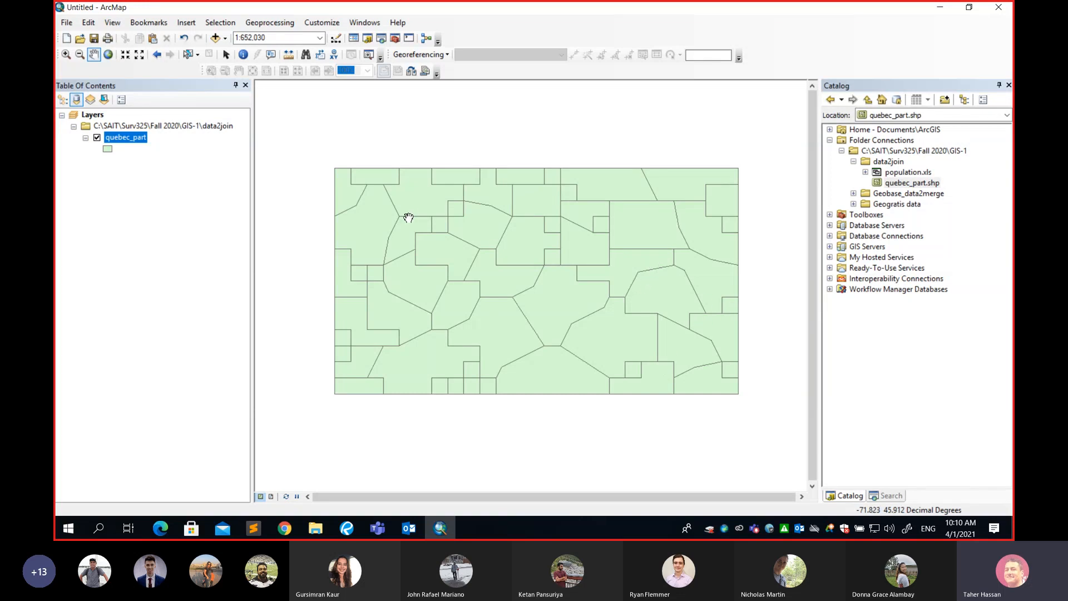
pyautogui.rightClick(140, 143)
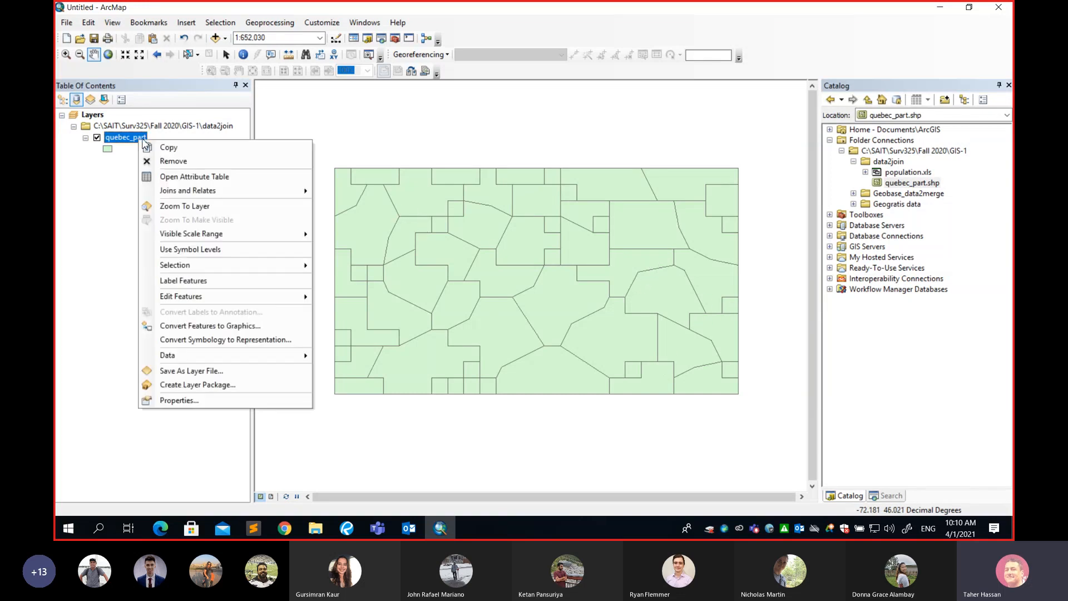
pyautogui.click(178, 177)
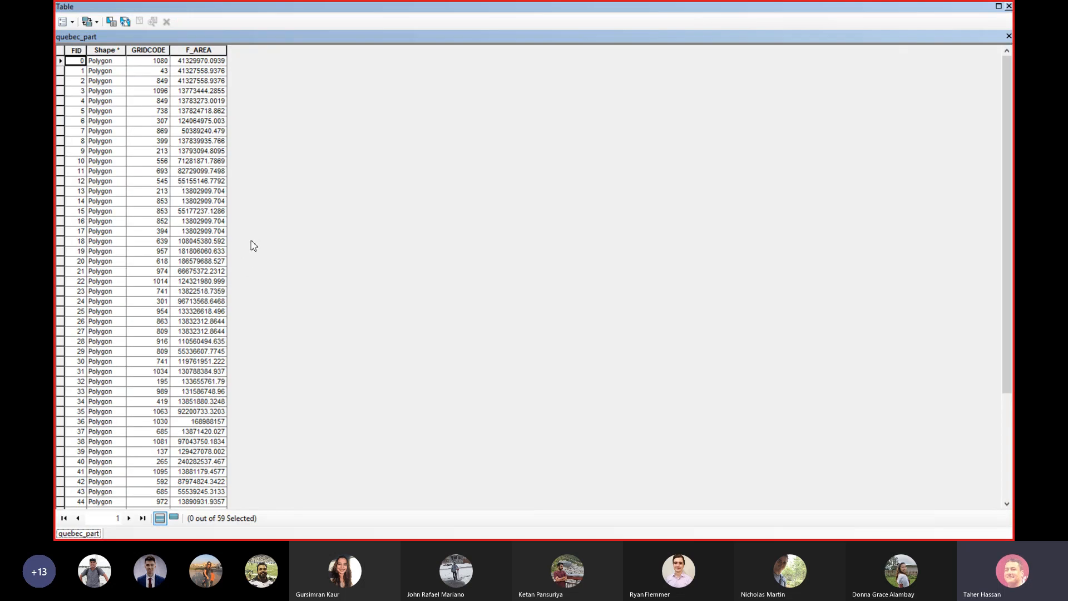
pyautogui.scroll(-5, 174, 212)
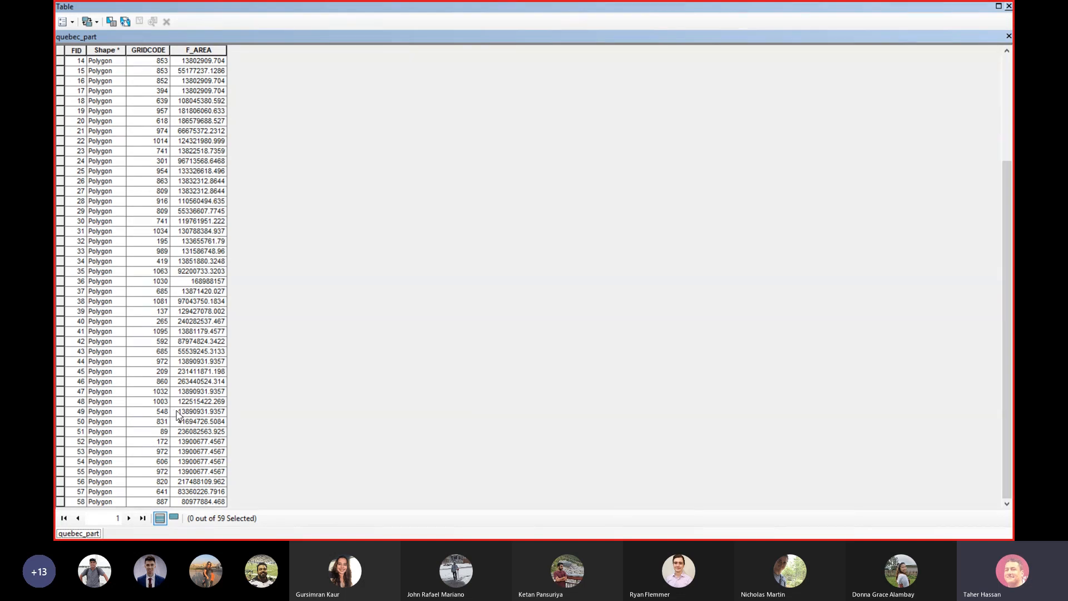
pyautogui.scroll(5, 179, 416)
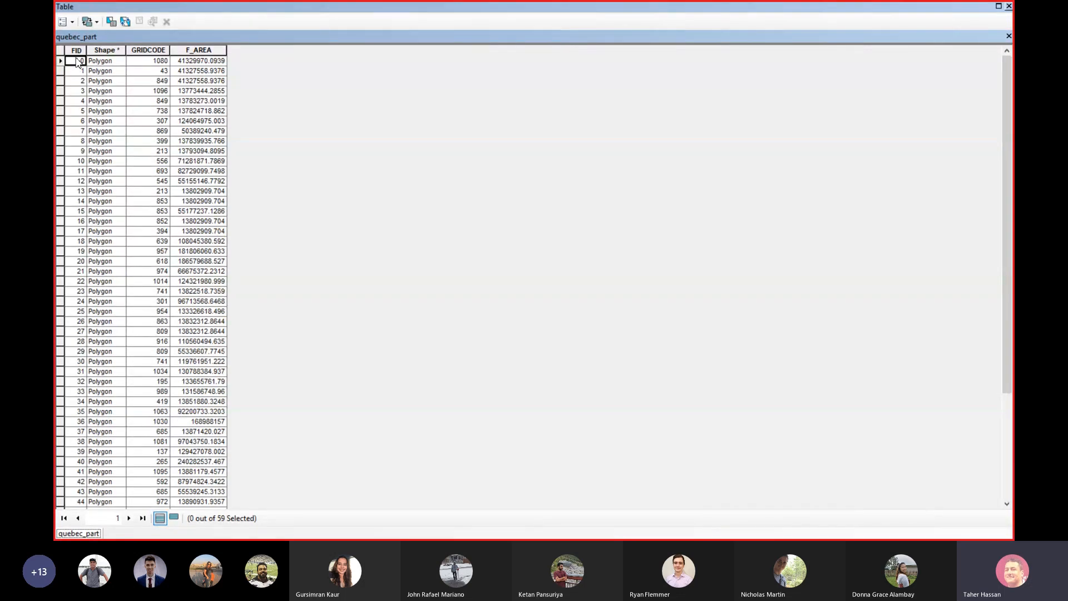
pyautogui.scroll(-5, 115, 274)
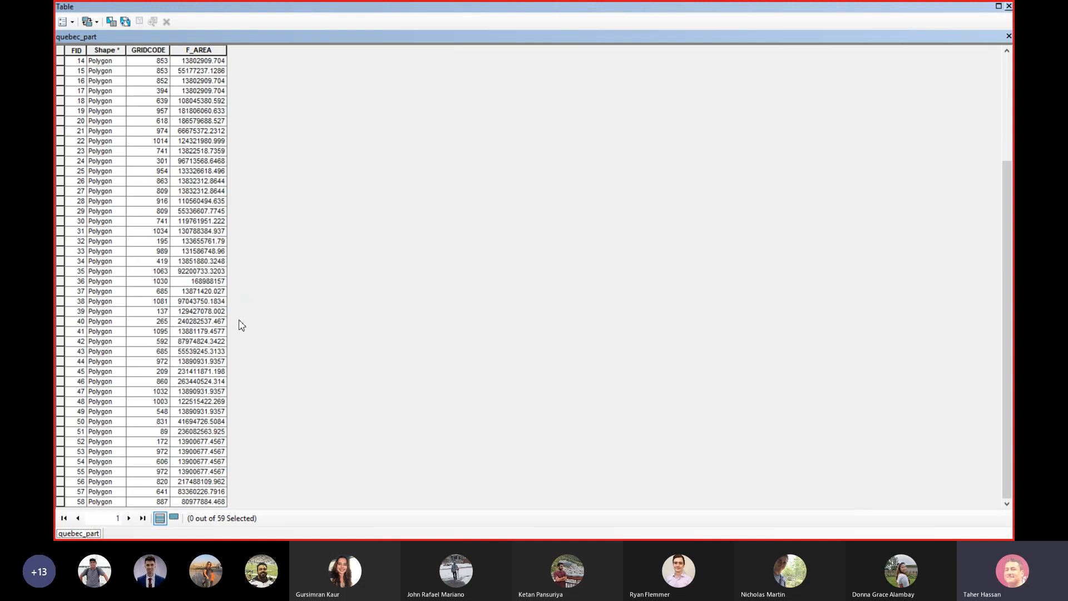
pyautogui.scroll(5, 242, 325)
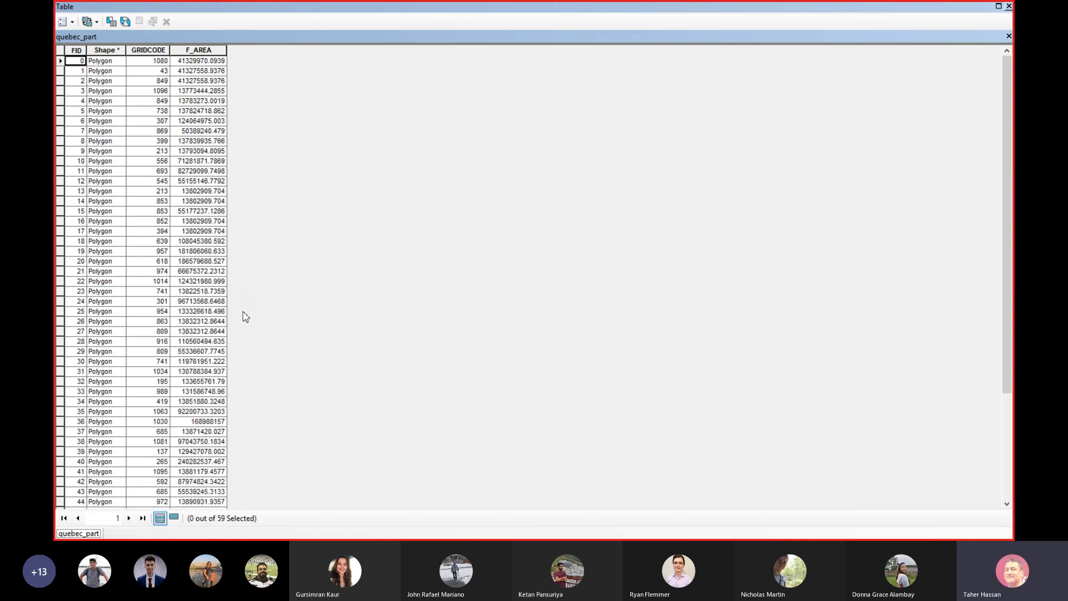
pyautogui.click(110, 50)
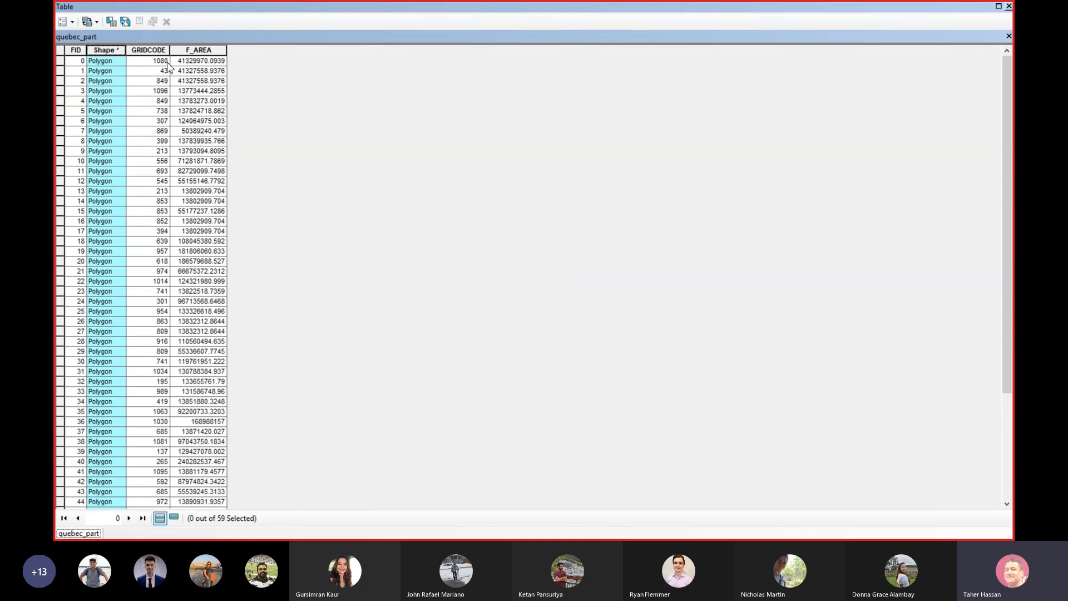
pyautogui.click(149, 51)
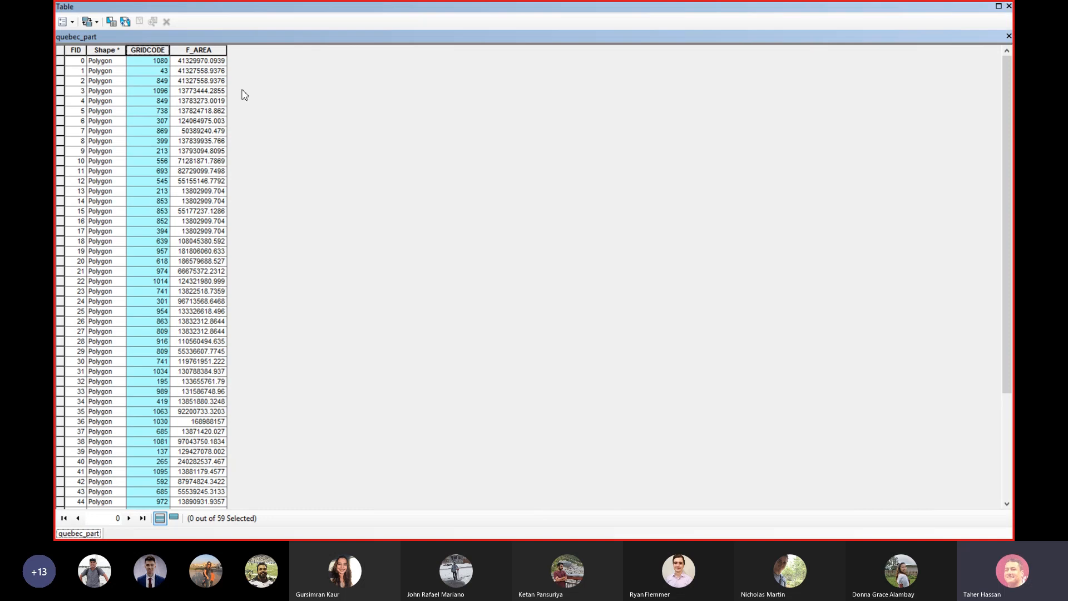
pyautogui.click(204, 52)
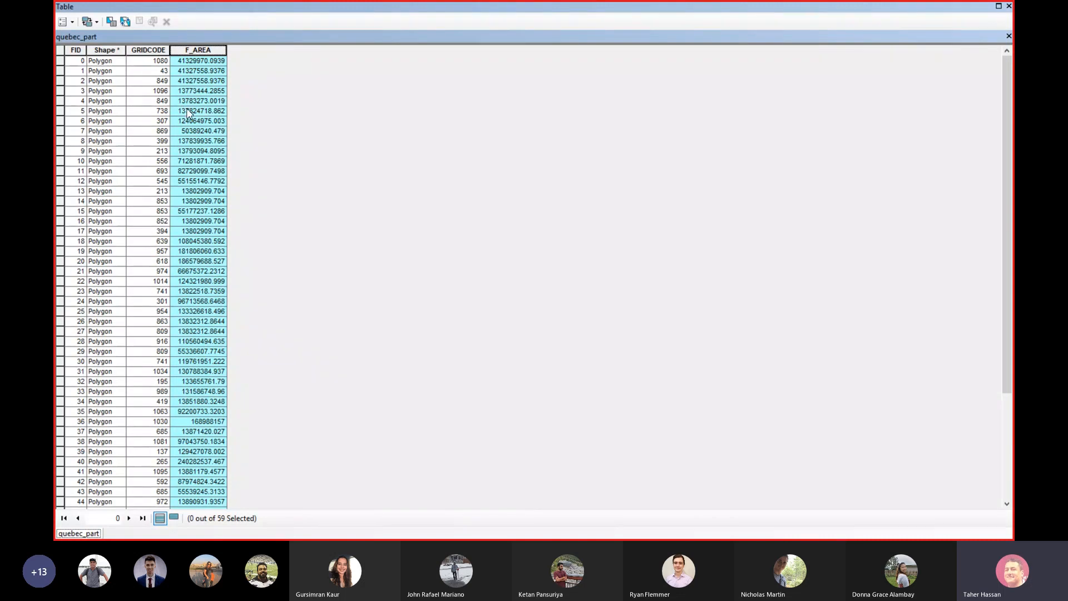
# Try adding a Short Integer field named Average Age to the attribute table.
pyautogui.click(74, 24)
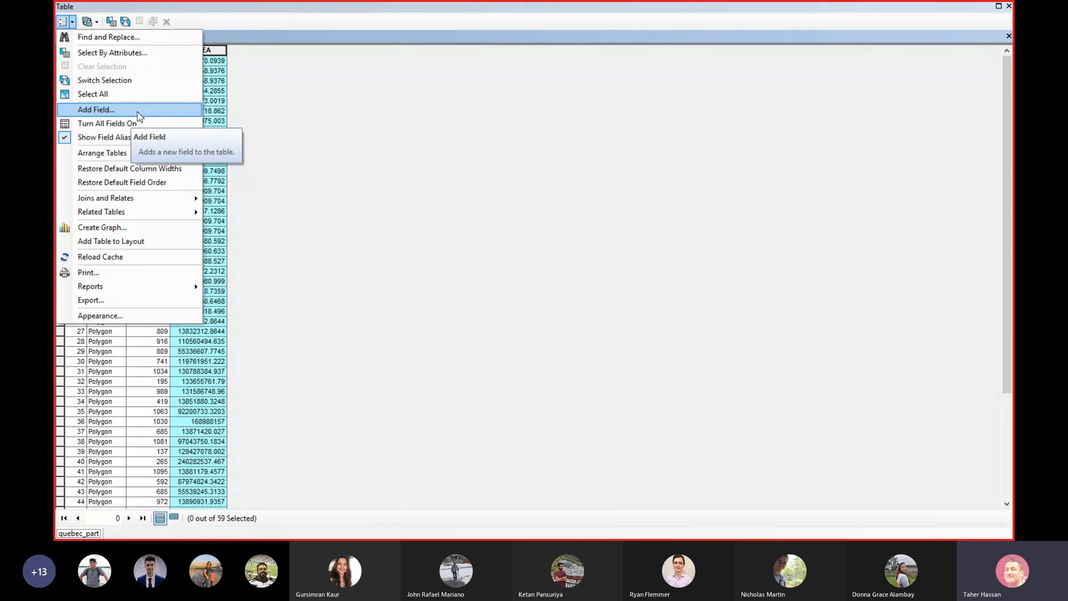
pyautogui.click(139, 114)
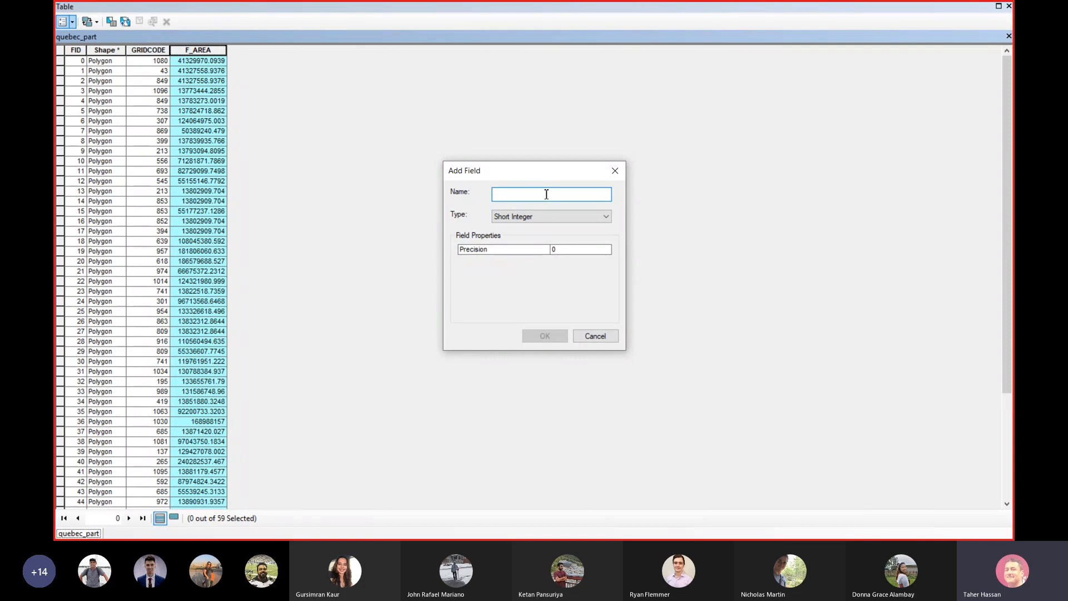
pyautogui.write('Avera')
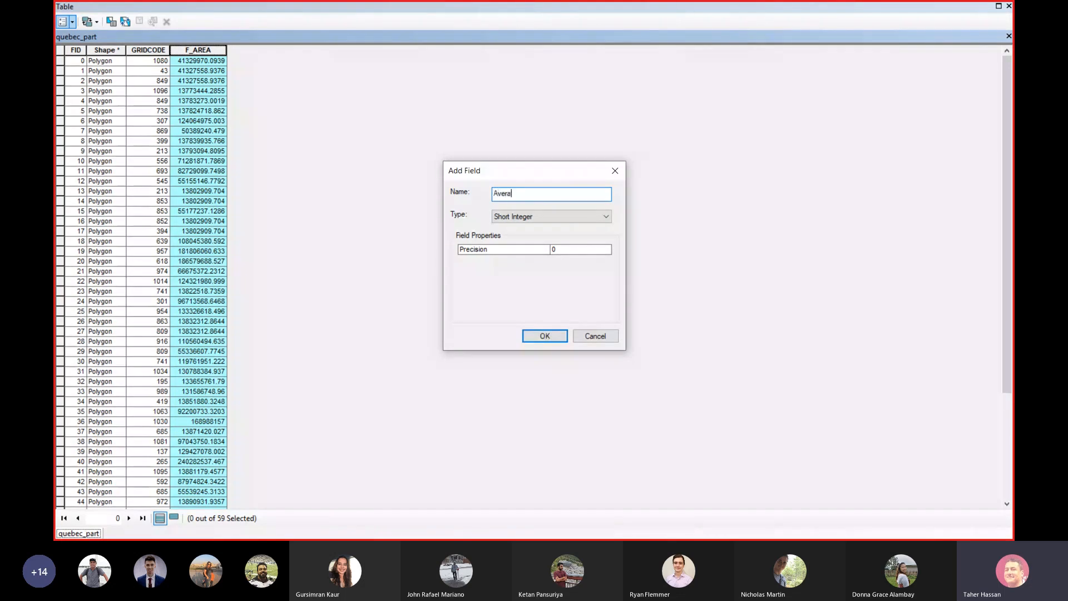
pyautogui.write('ge Age')
pyautogui.click(545, 217)
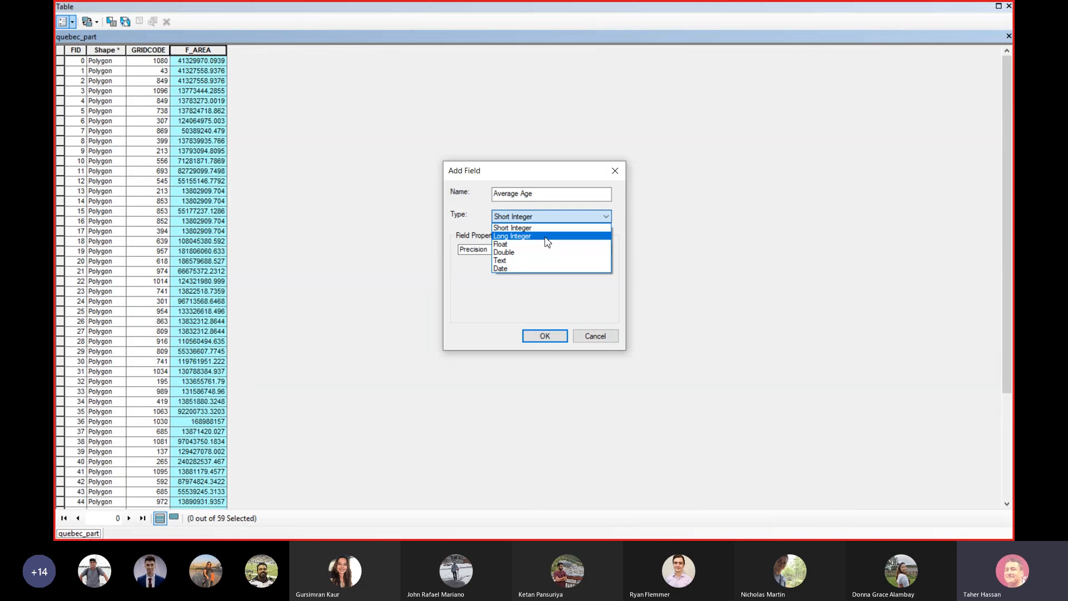
pyautogui.click(524, 229)
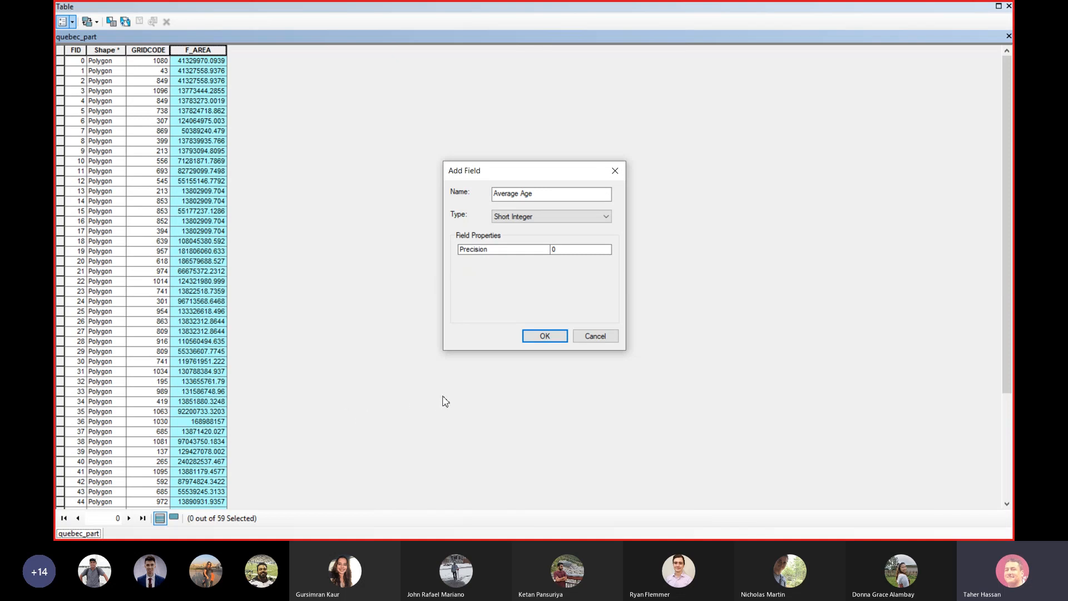
pyautogui.click(595, 338)
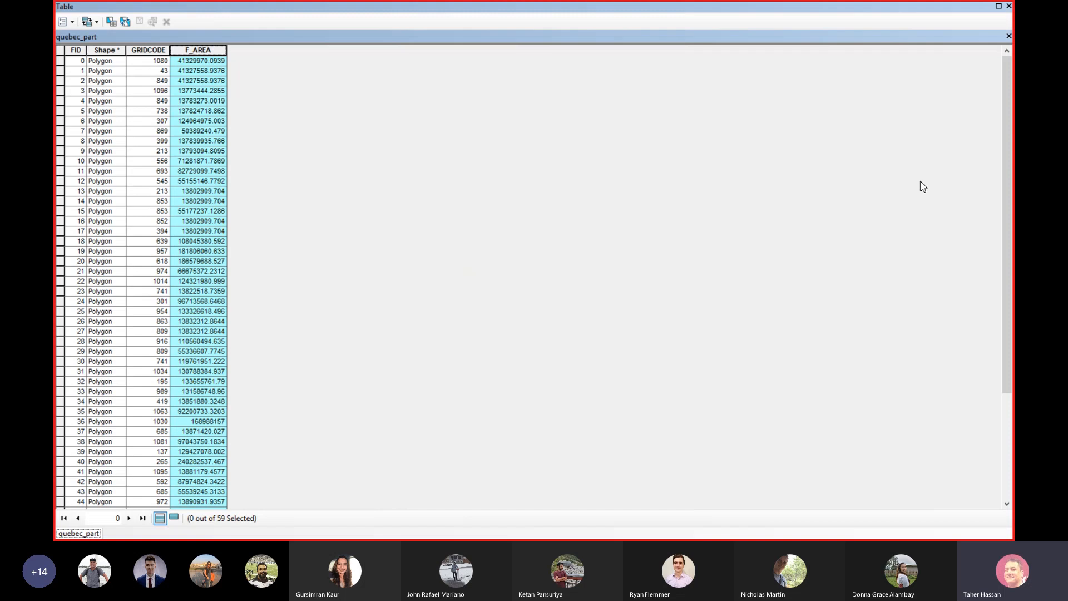
# Close the table and browse in File Explorer to the Surv325 > Fall 2020 > GIS-1 > data2join folder.
pyautogui.click(1010, 8)
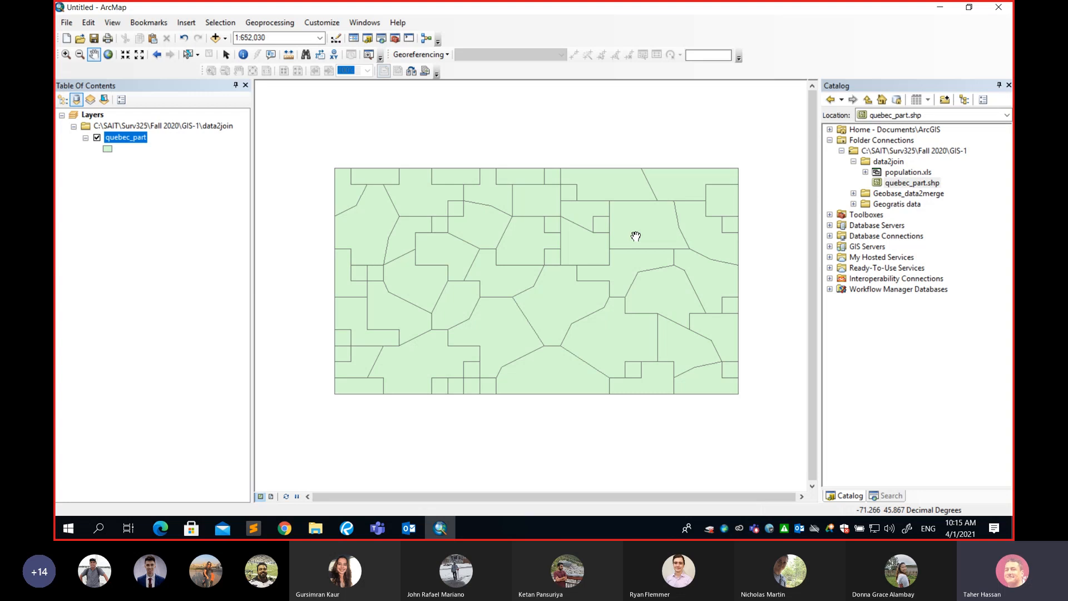
pyautogui.click(320, 533)
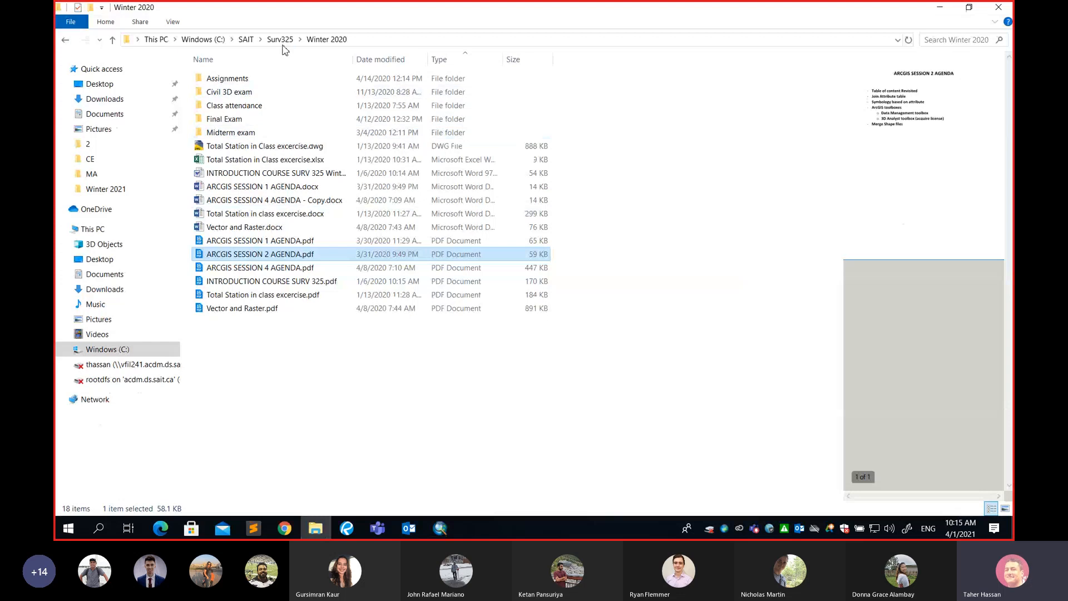
pyautogui.click(280, 39)
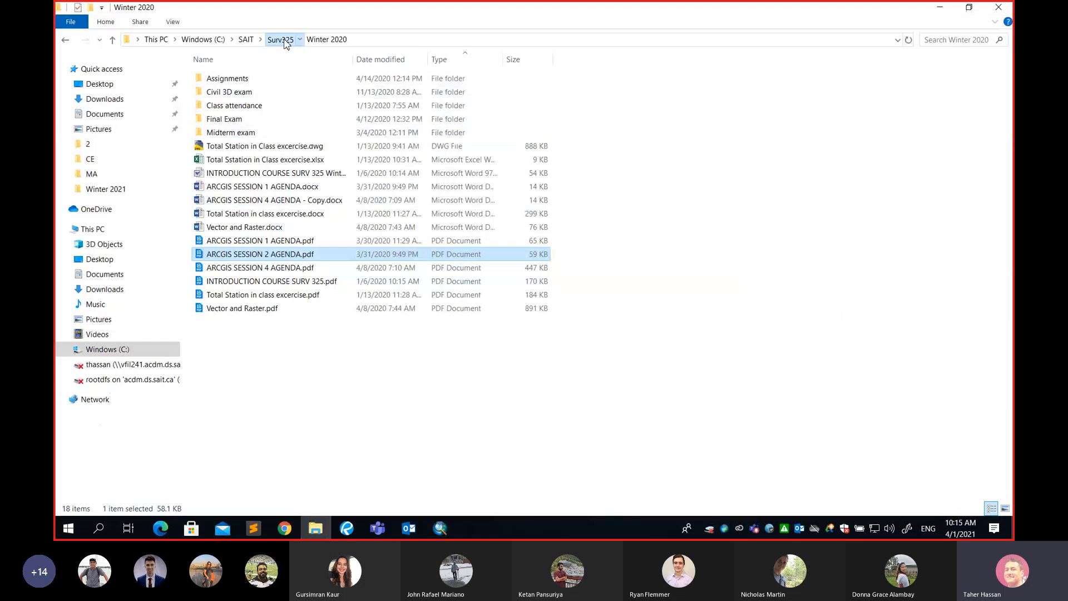
pyautogui.doubleClick(240, 150)
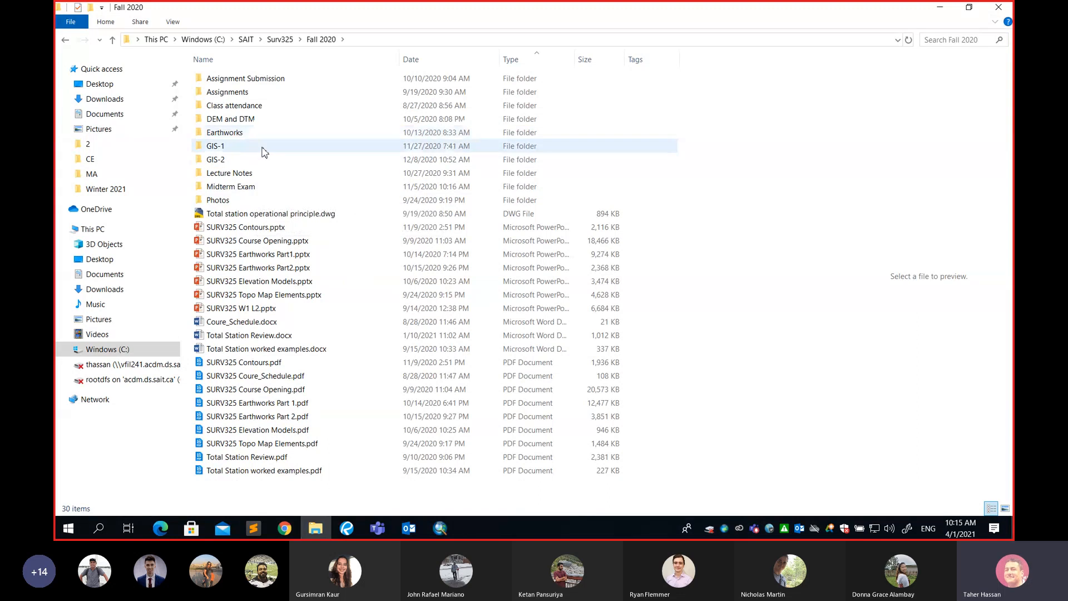
pyautogui.doubleClick(264, 148)
pyautogui.doubleClick(239, 83)
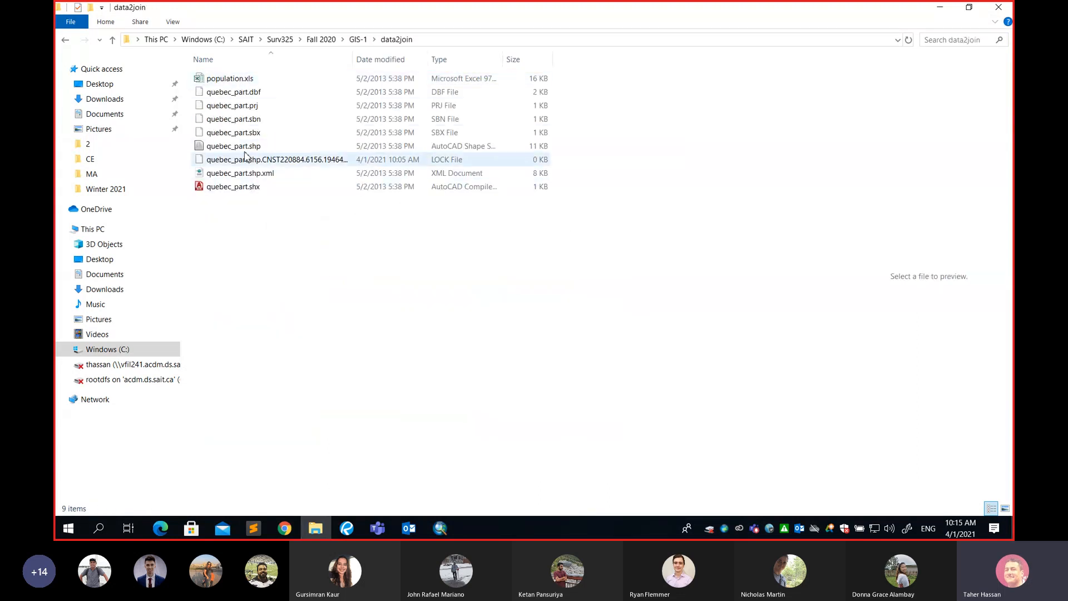
# Inspect the quebec_part shapefile's component files (dbf, shp, sbx, sbn, prj) in the data2join folder.
pyautogui.click(261, 95)
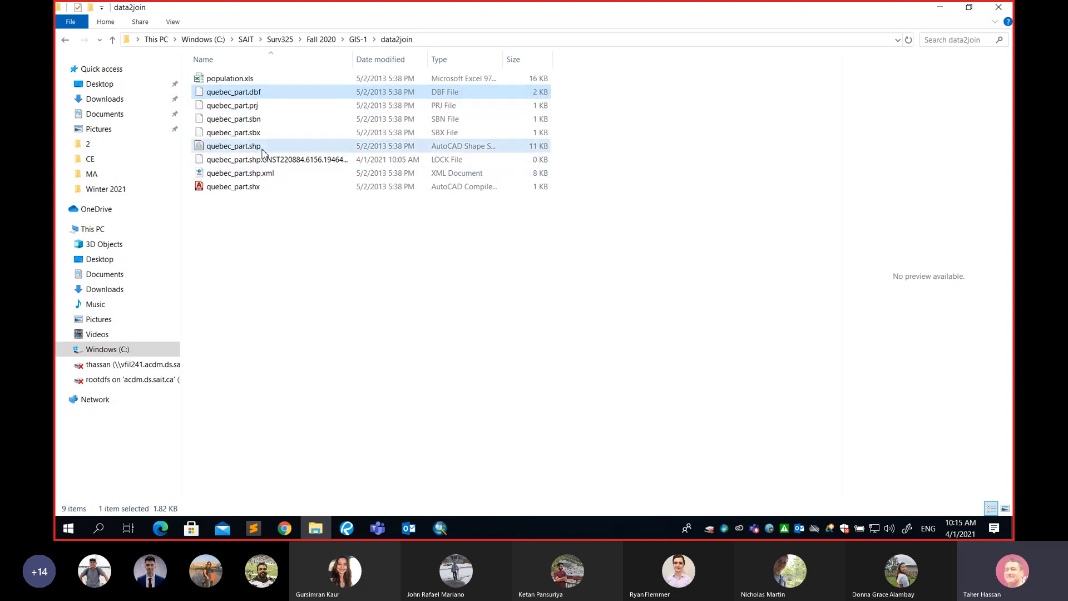
pyautogui.click(262, 148)
pyautogui.click(259, 134)
pyautogui.click(259, 119)
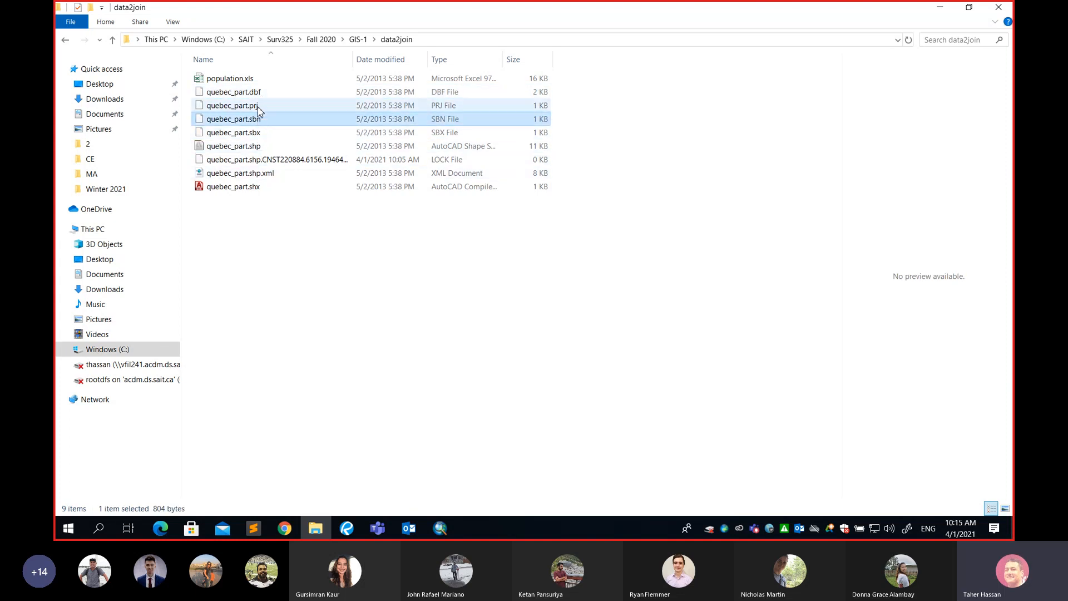
pyautogui.click(257, 107)
pyautogui.click(245, 93)
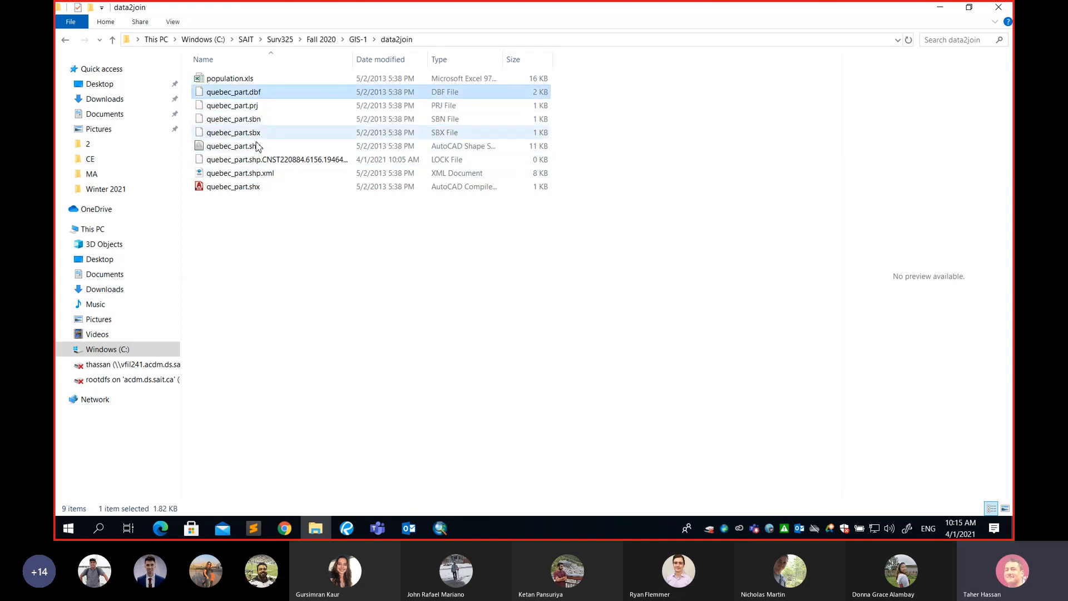
# Open population.xls in Excel and review its FID and Population columns.
pyautogui.doubleClick(227, 79)
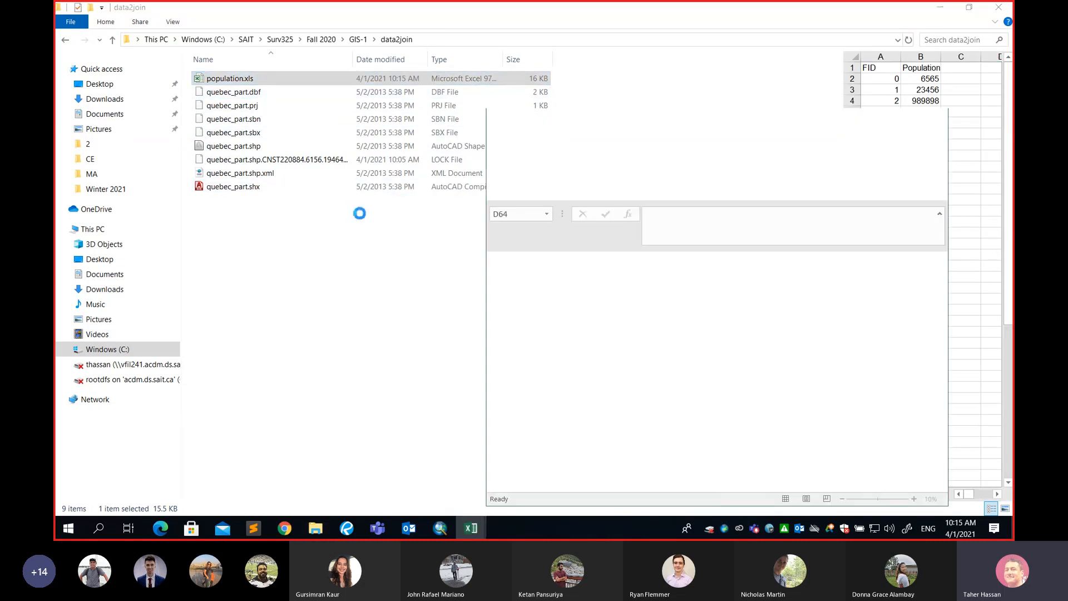
pyautogui.click(905, 119)
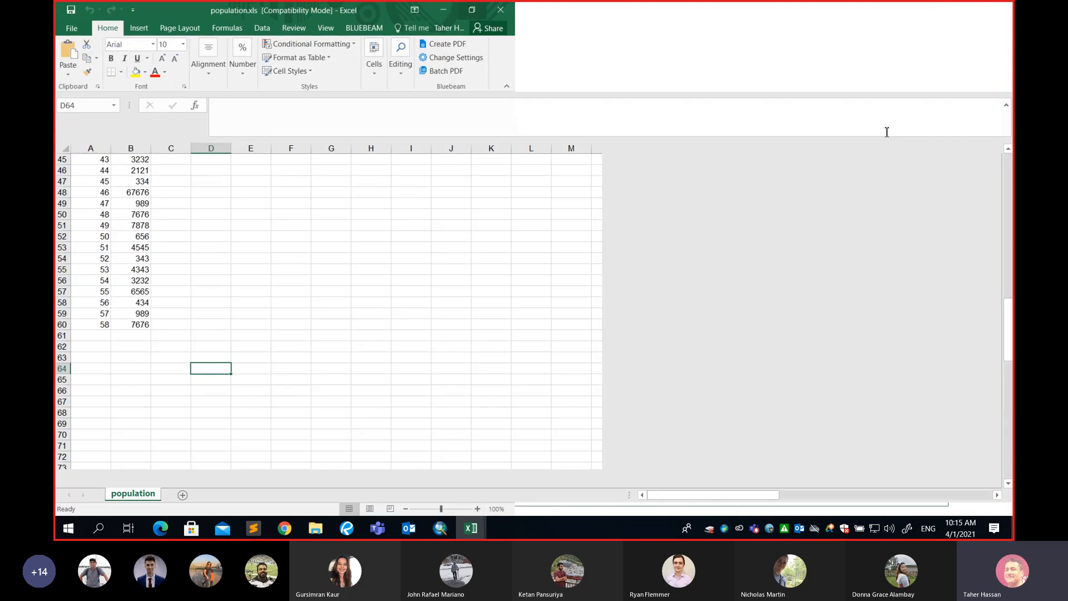
pyautogui.scroll(8, 528, 261)
pyautogui.scroll(7, 296, 253)
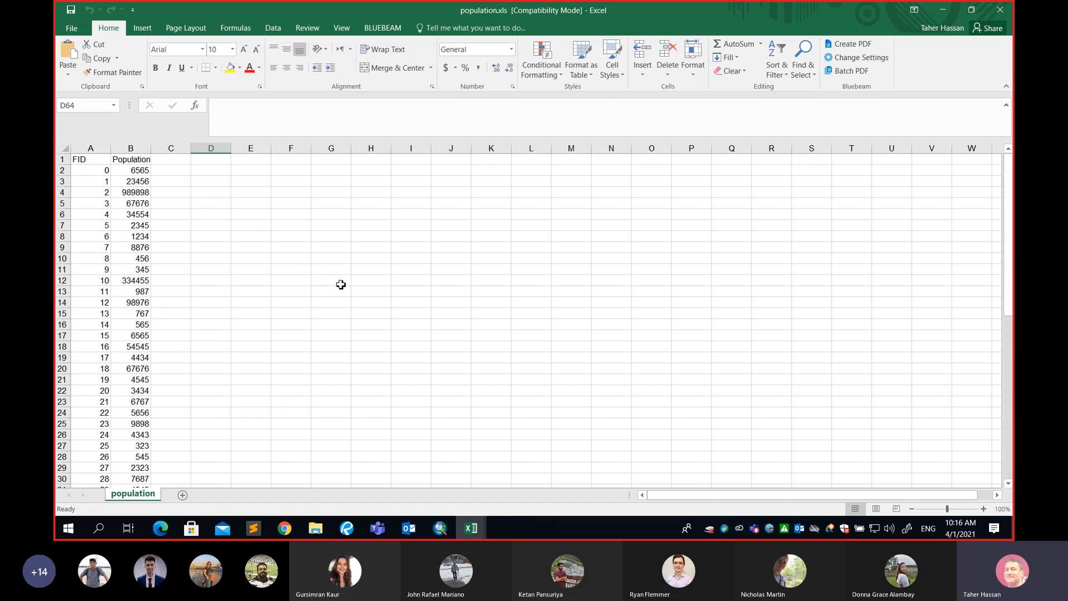
pyautogui.click(140, 163)
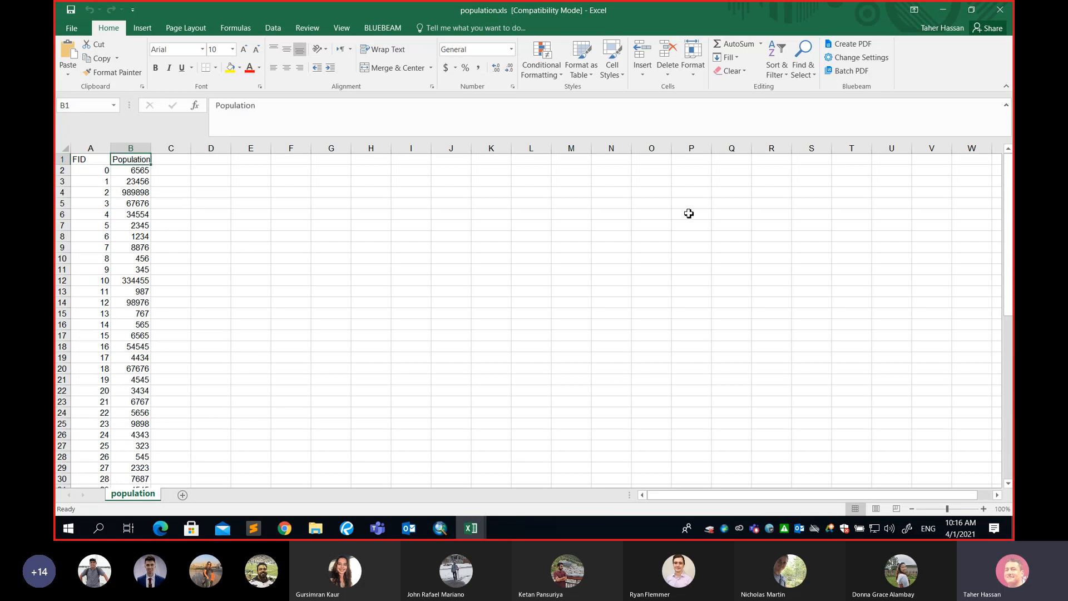
# Minimize Excel and reopen the quebec_part layer's attribute table in ArcMap.
pyautogui.click(972, 10)
pyautogui.click(940, 7)
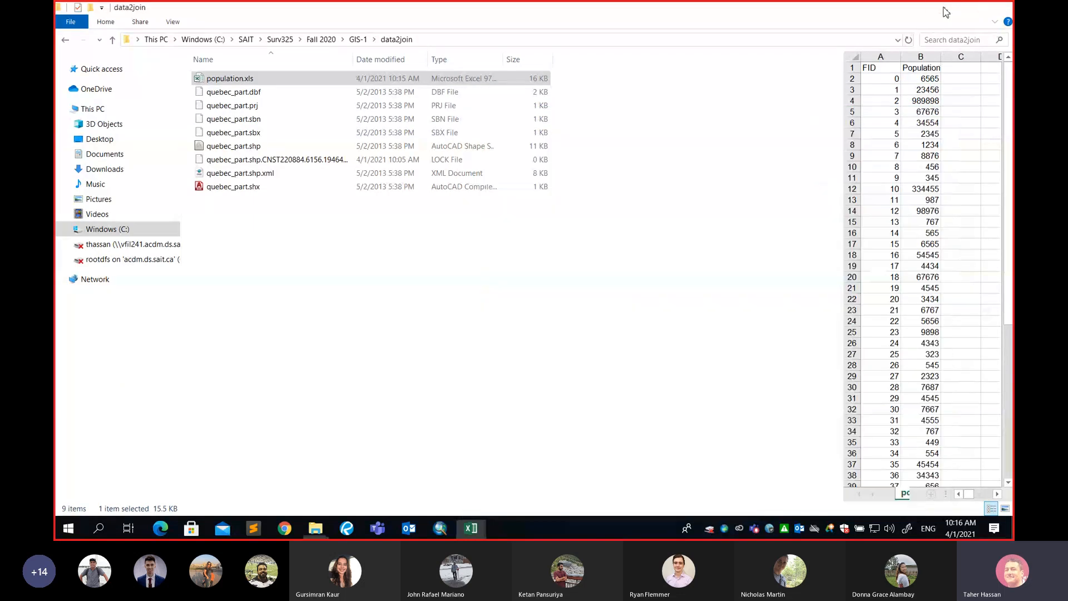
pyautogui.click(940, 7)
pyautogui.click(944, 9)
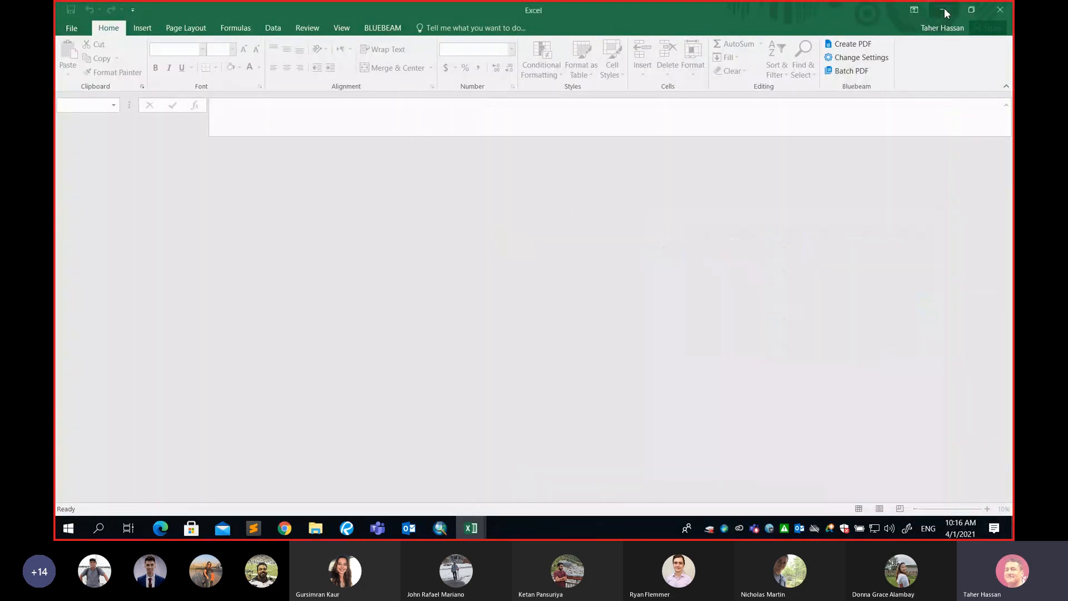
pyautogui.rightClick(124, 138)
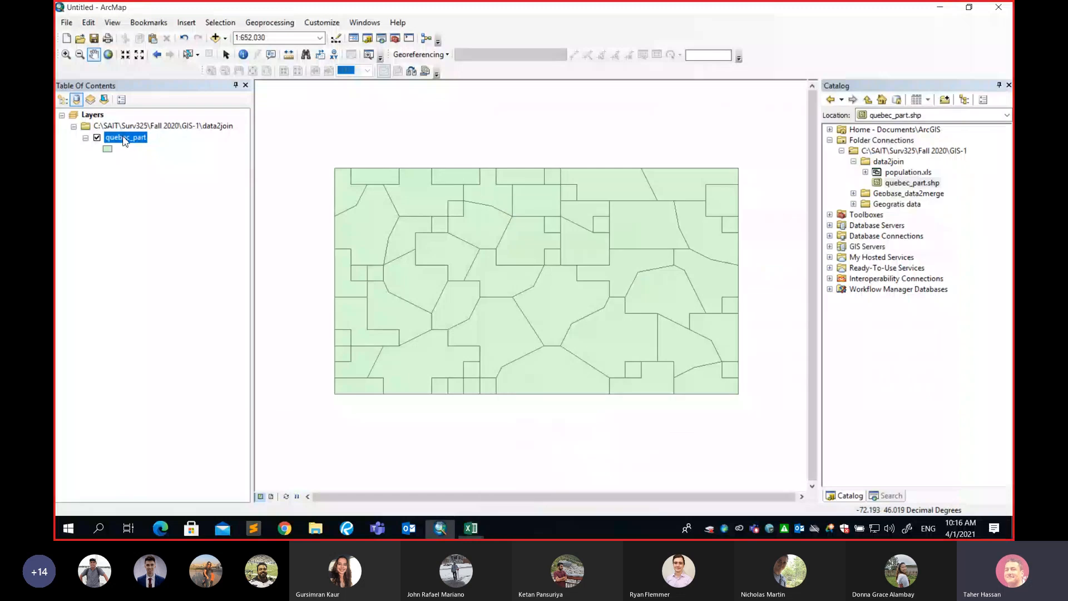
pyautogui.click(181, 176)
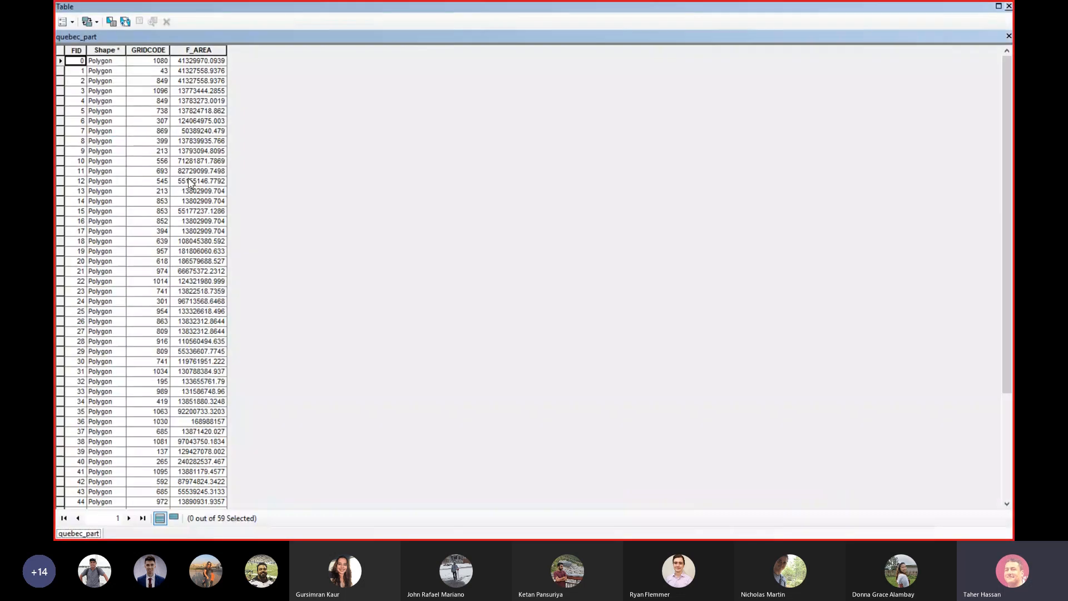
# Restore the table window and place the population.xls Excel window beside it to compare both tables.
pyautogui.click(998, 6)
pyautogui.press('super')
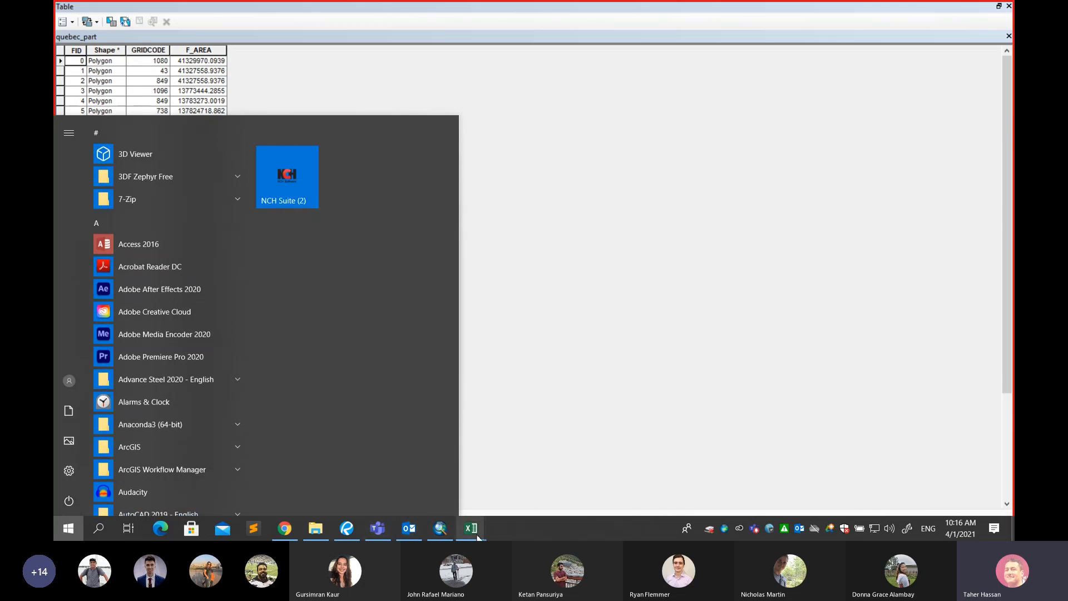
pyautogui.moveTo(471, 528)
pyautogui.click(431, 490)
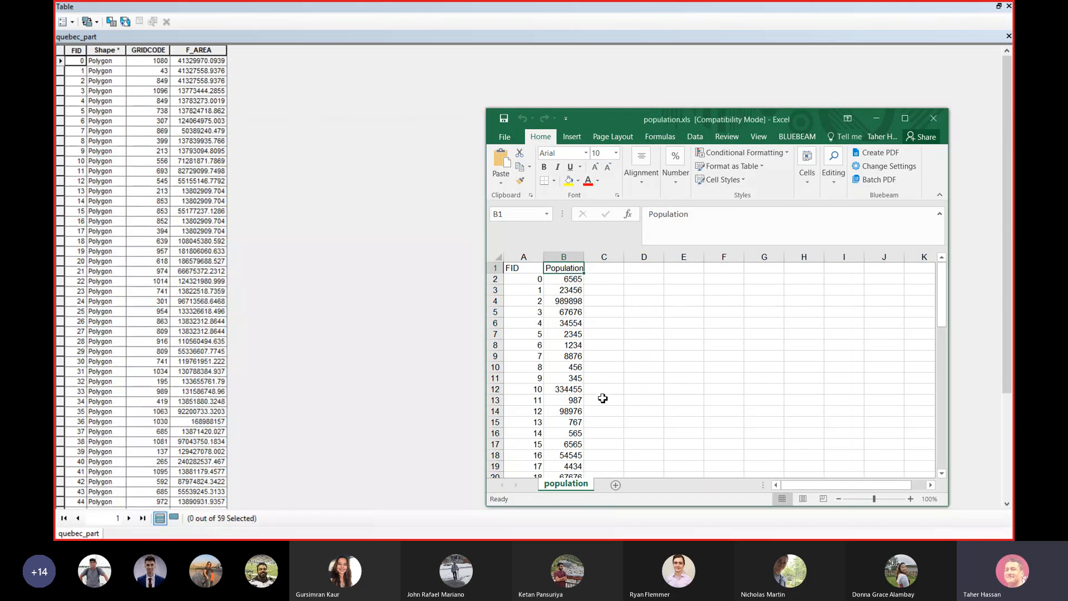
pyautogui.moveTo(634, 119); pyautogui.dragTo(498, 35)
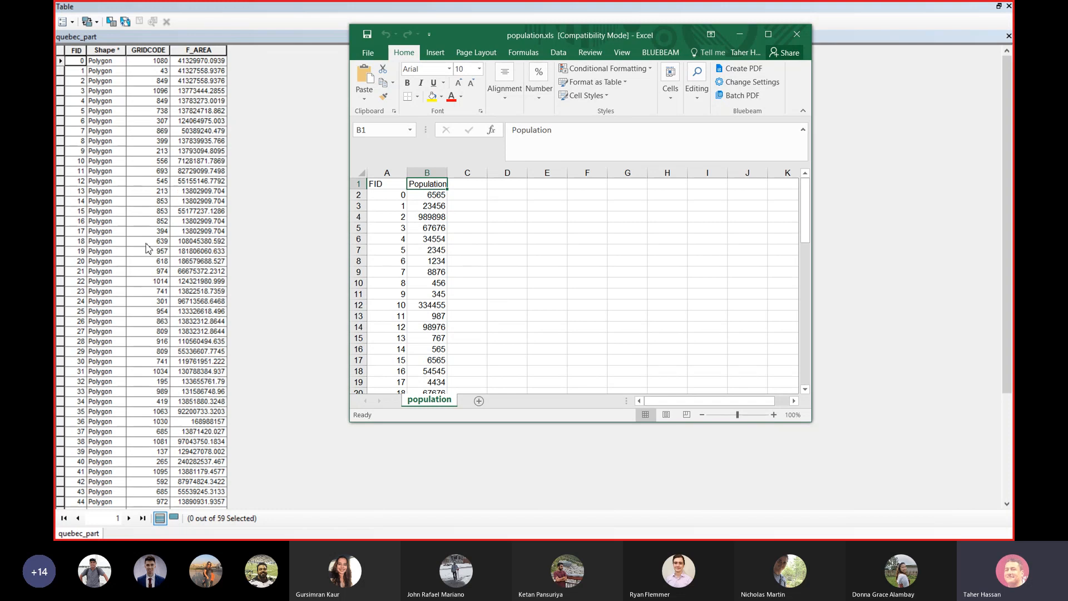
# Examine the FID and Population columns of population.xls side by side with the attribute table.
pyautogui.click(384, 172)
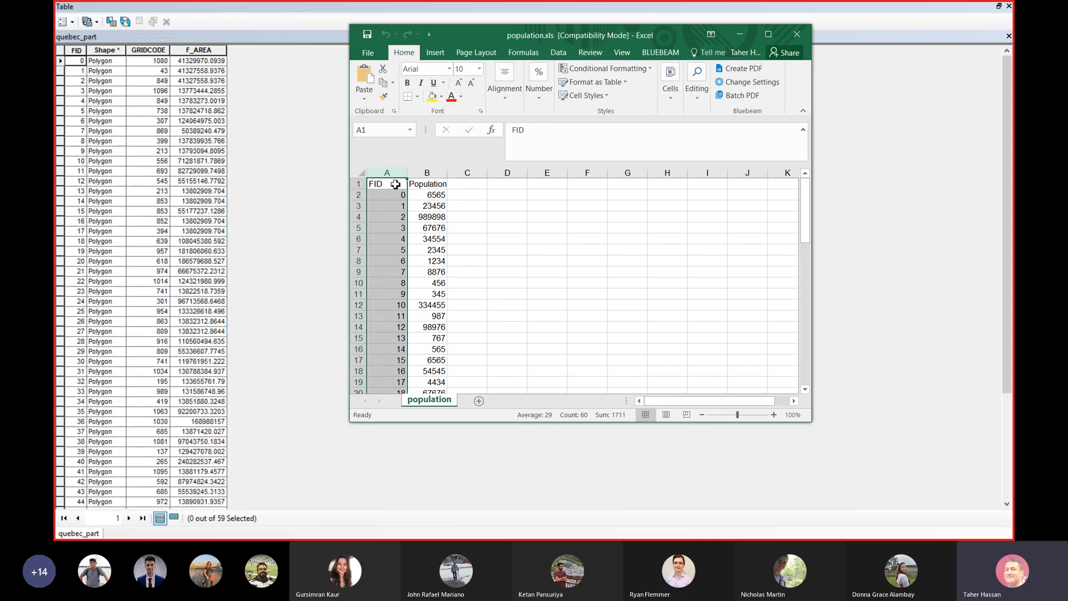
pyautogui.scroll(-13, 390, 217)
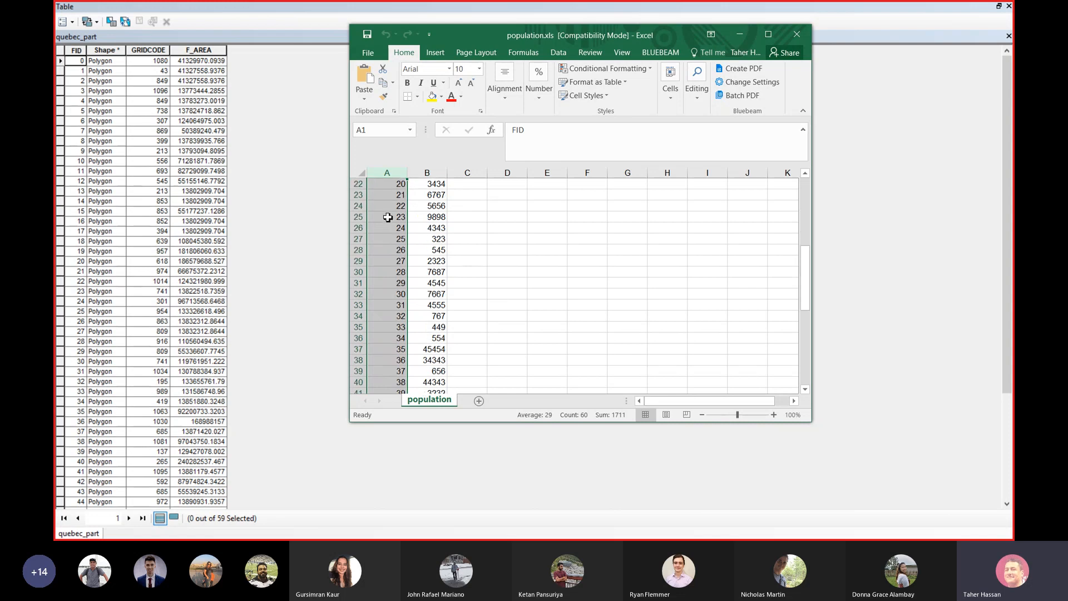
pyautogui.scroll(-6, 388, 217)
pyautogui.scroll(16, 387, 217)
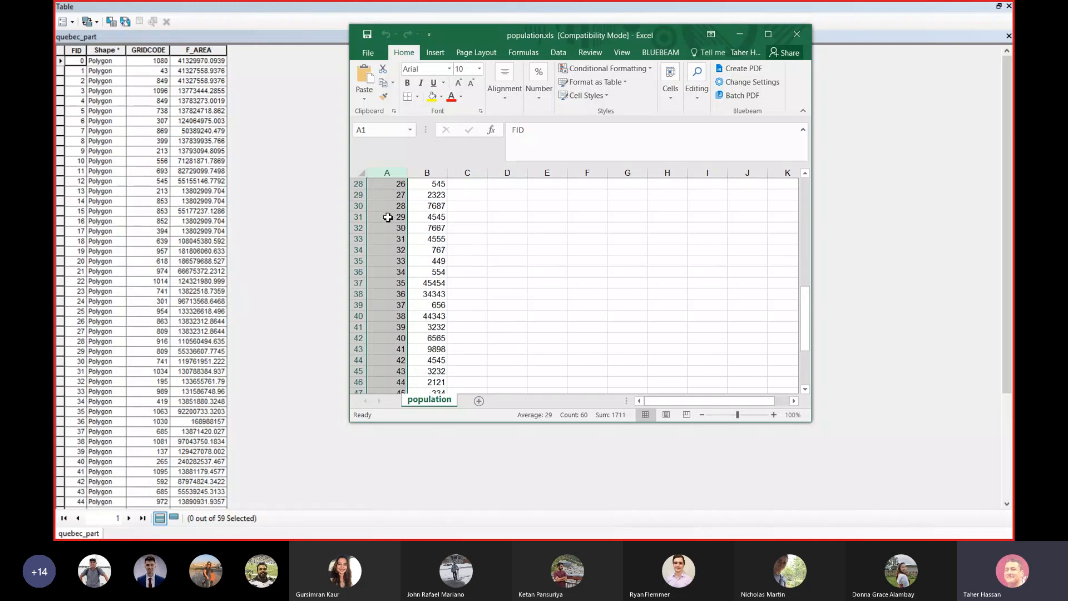
pyautogui.scroll(3, 387, 217)
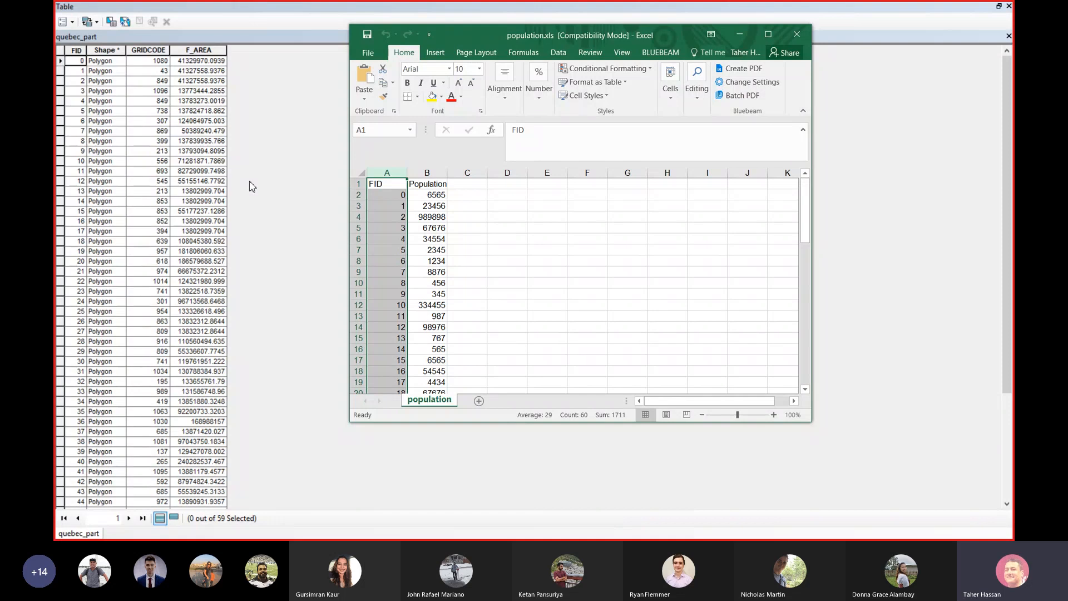
pyautogui.click(436, 207)
pyautogui.moveTo(382, 207); pyautogui.dragTo(427, 207)
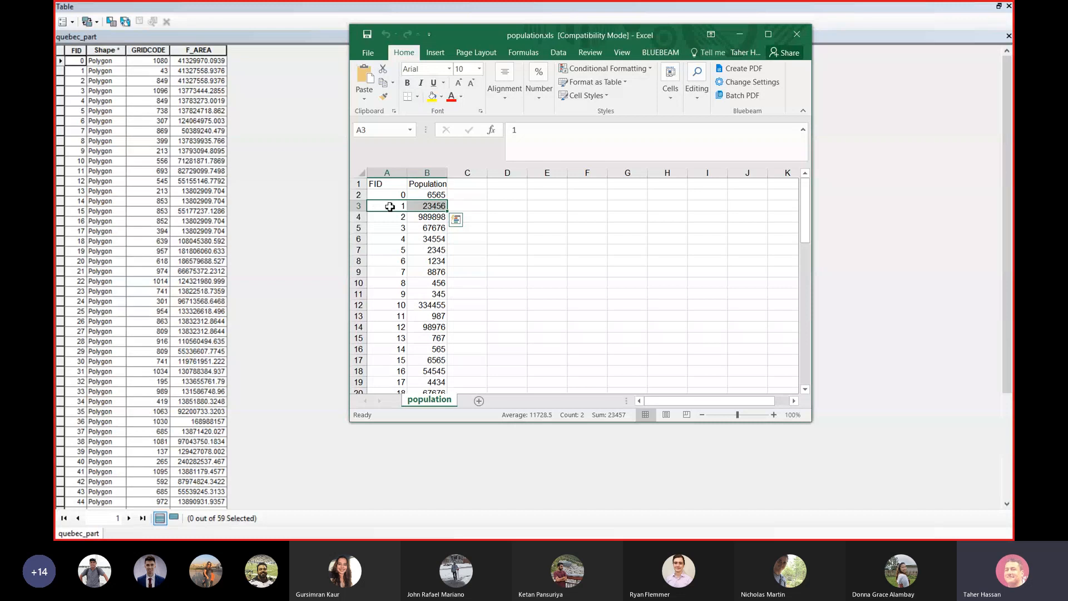
pyautogui.doubleClick(431, 207)
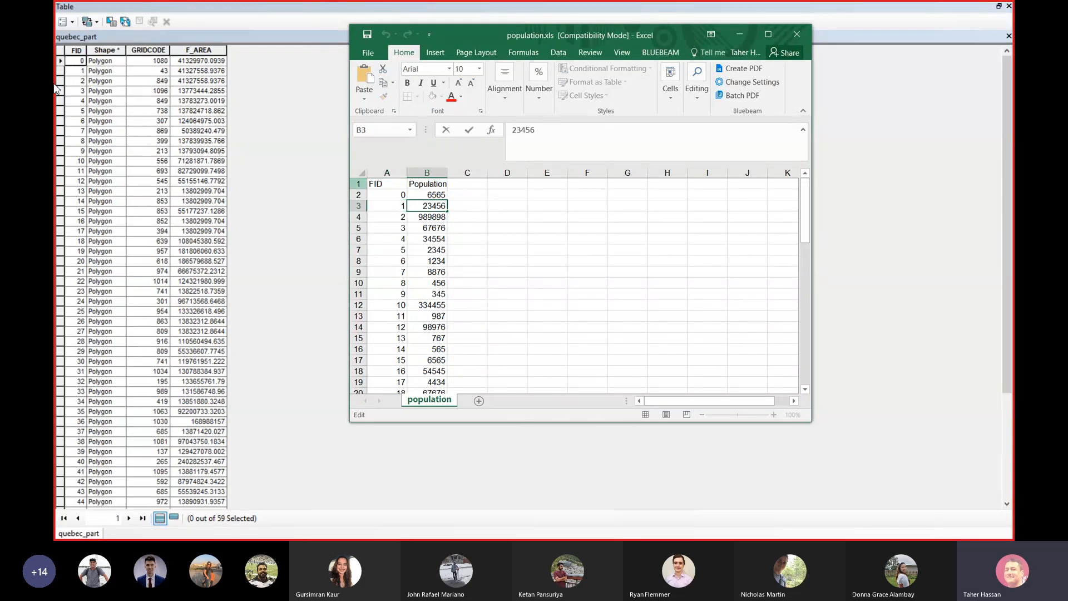
# Minimize Excel and close the quebec_part attribute table window.
pyautogui.click(740, 35)
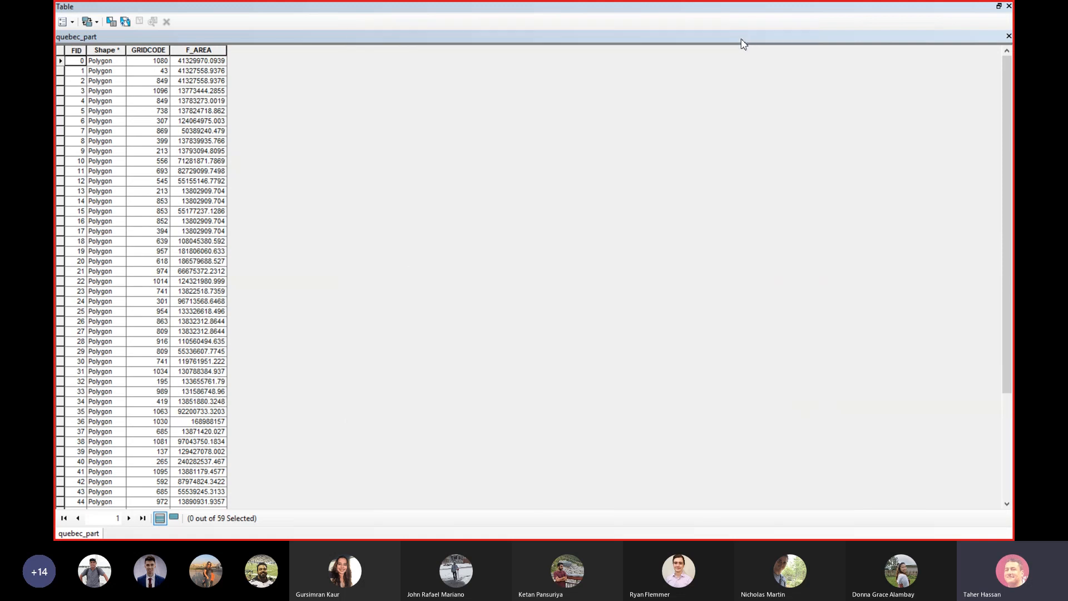
pyautogui.click(1009, 6)
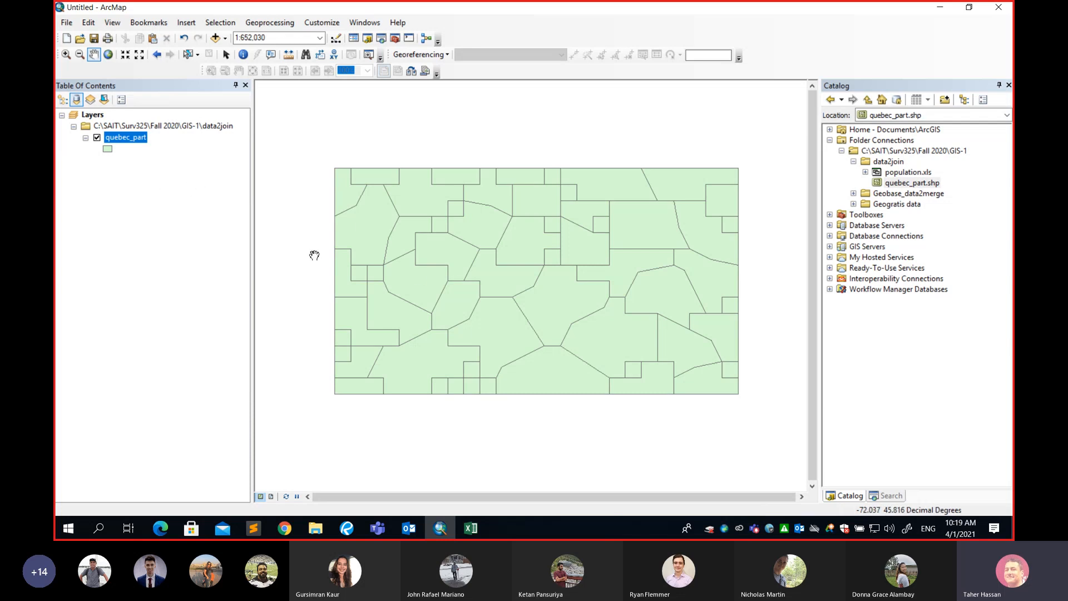
# Open the Join Data dialog for the quebec_part layer.
pyautogui.rightClick(134, 139)
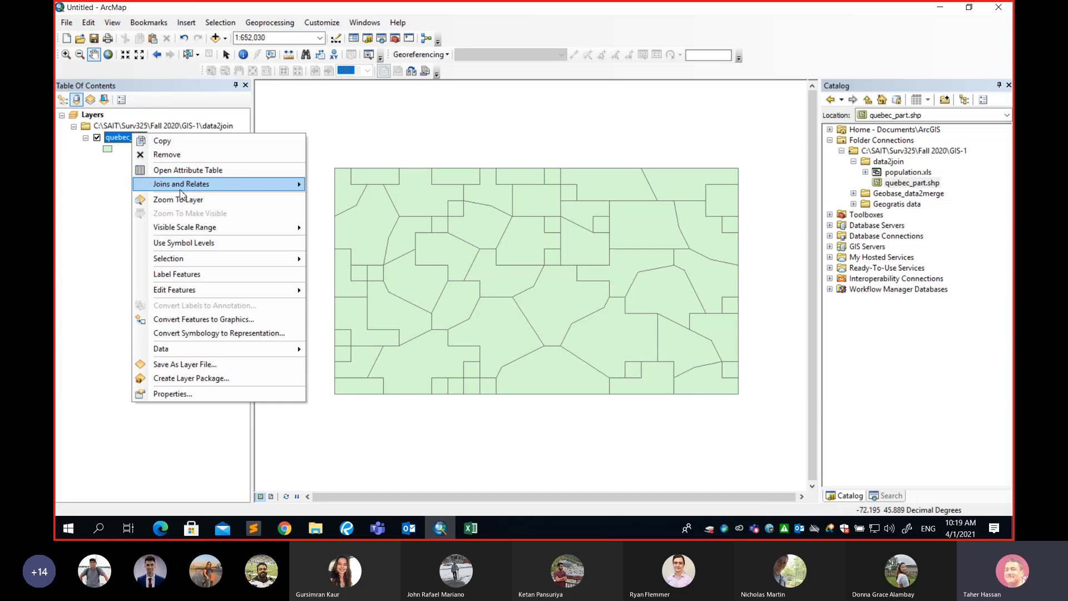
pyautogui.moveTo(167, 190)
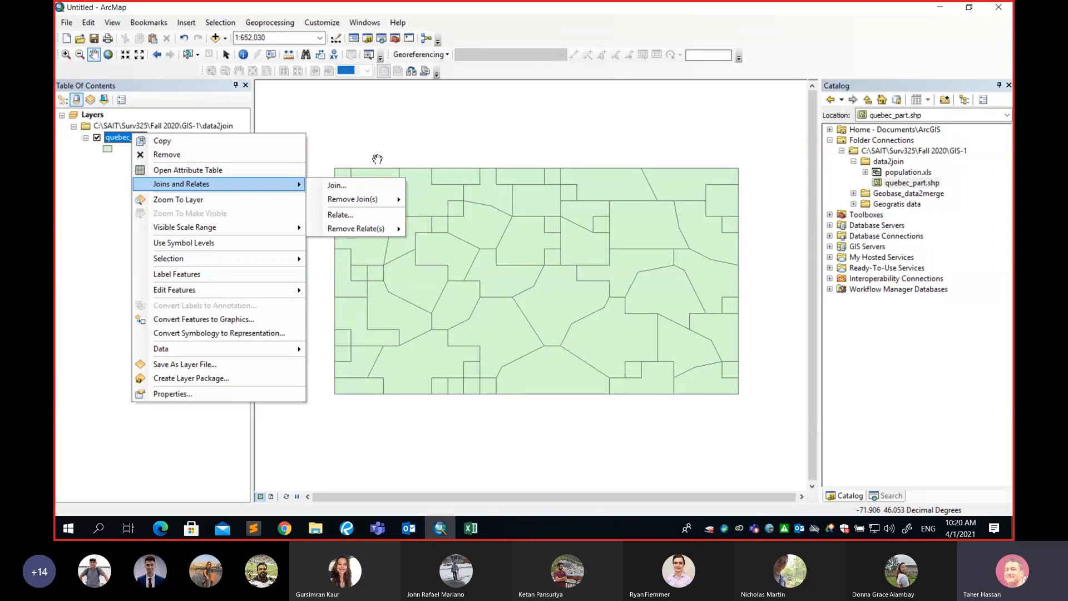
pyautogui.click(381, 142)
pyautogui.moveTo(392, 246); pyautogui.dragTo(335, 190)
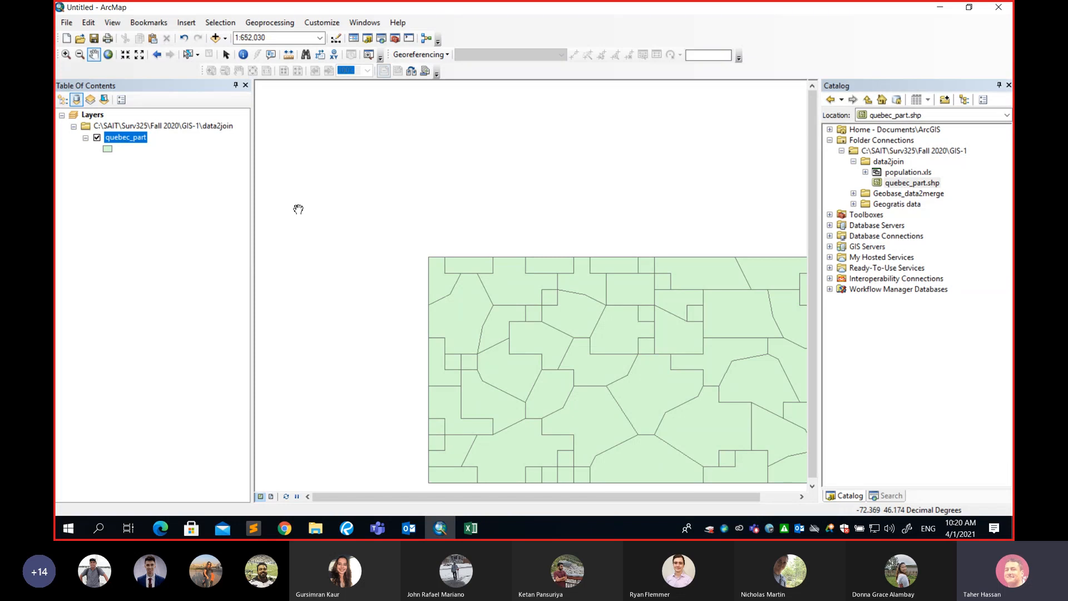
pyautogui.moveTo(395, 238); pyautogui.dragTo(322, 180)
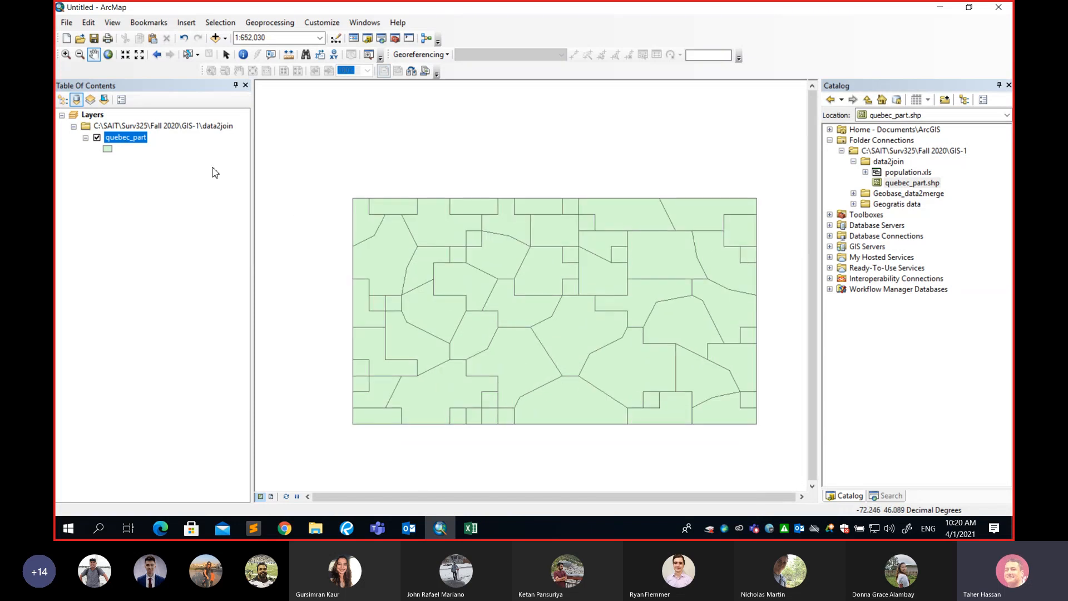
pyautogui.rightClick(135, 143)
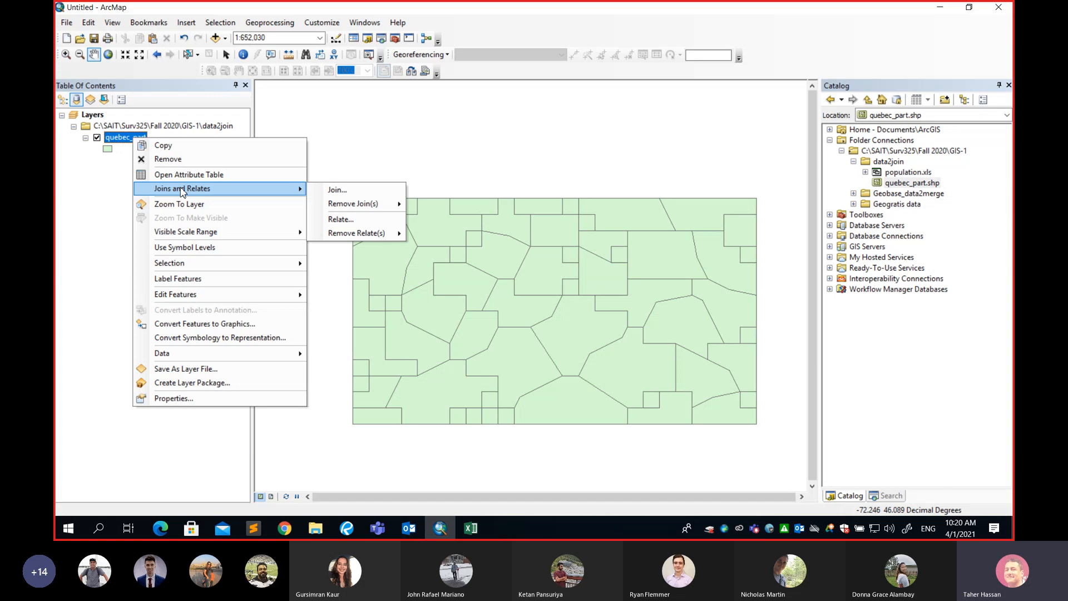
pyautogui.click(341, 190)
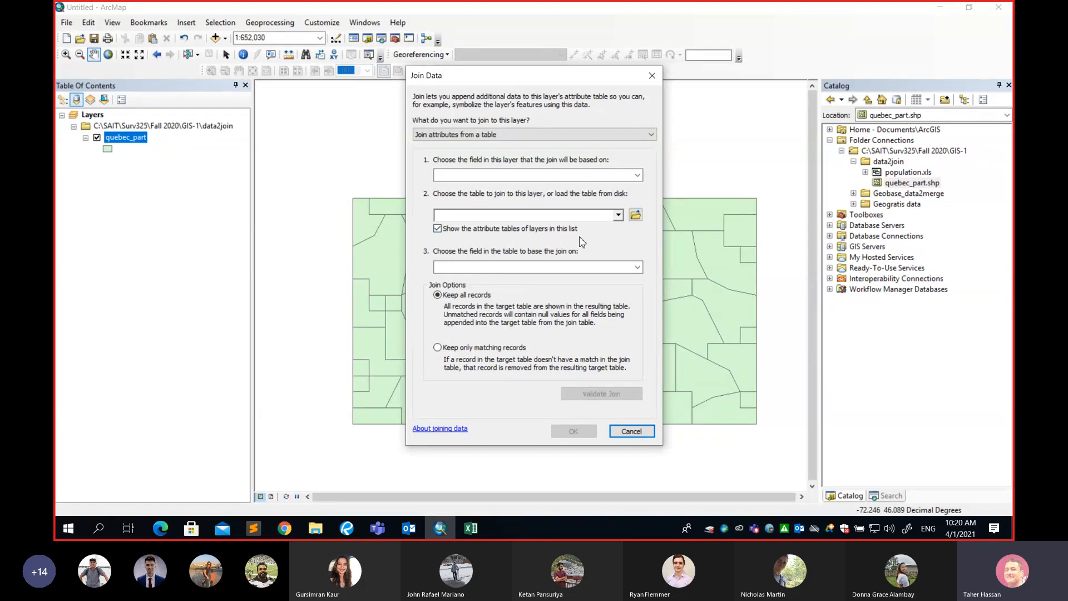
# Browse to the GIS-1 data2join folder and add population.xls as the table to join.
pyautogui.click(636, 216)
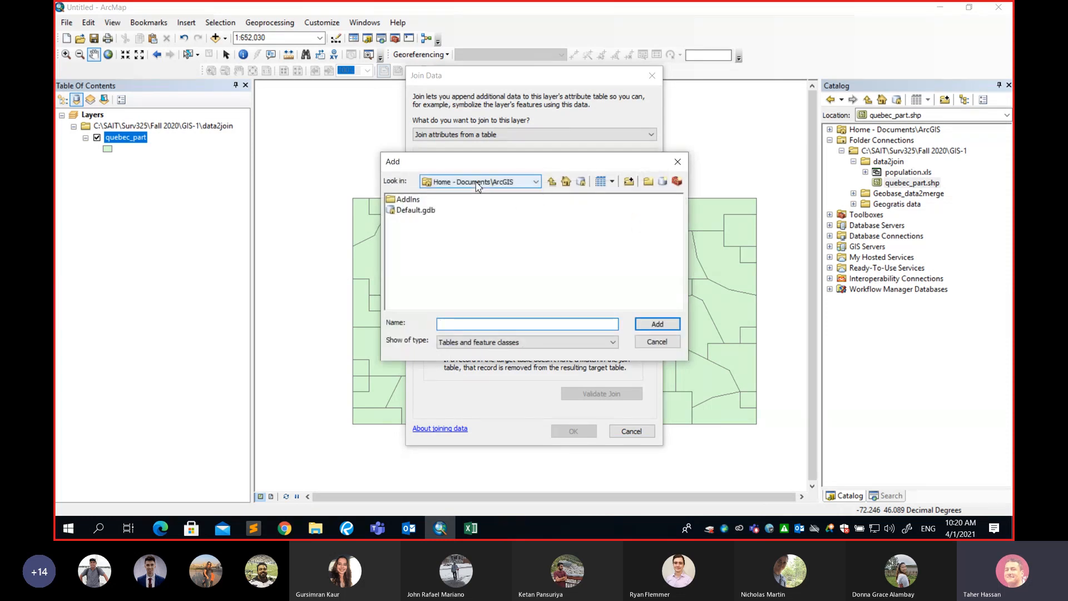
pyautogui.click(476, 186)
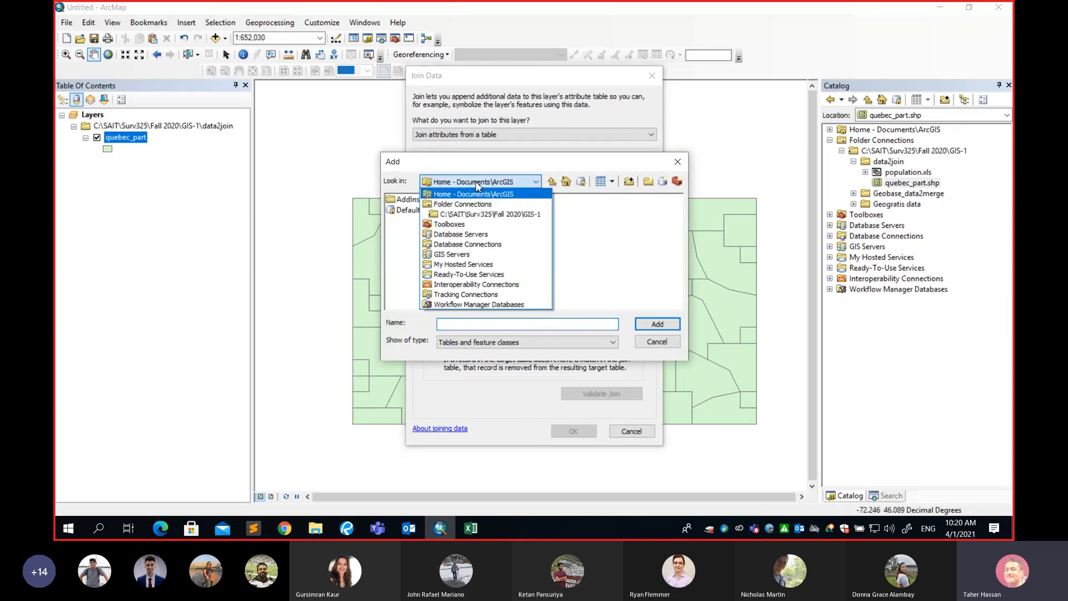
pyautogui.click(482, 214)
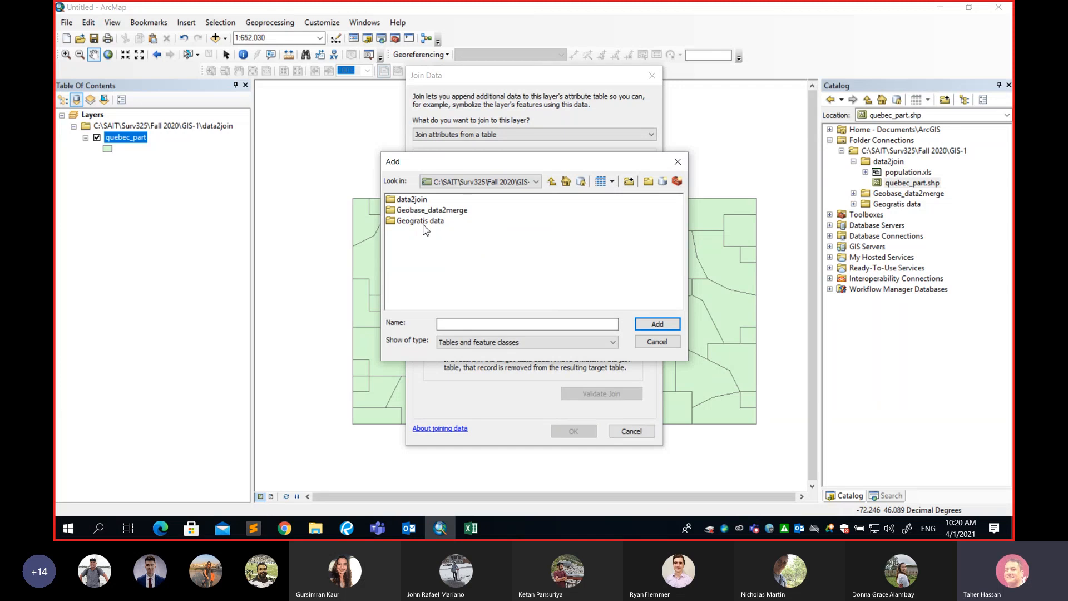
pyautogui.doubleClick(411, 201)
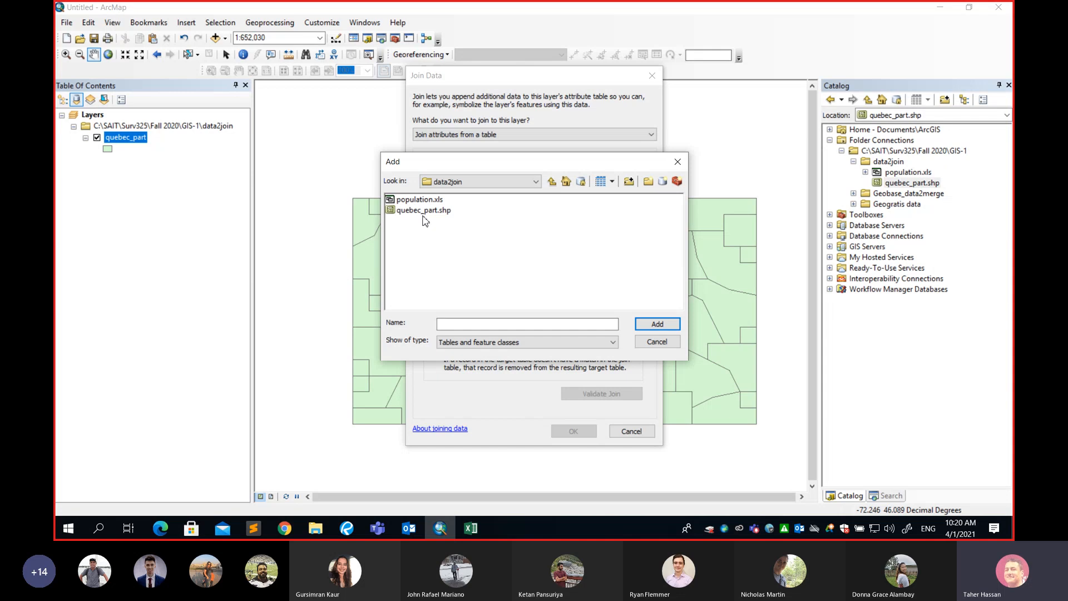
pyautogui.click(422, 203)
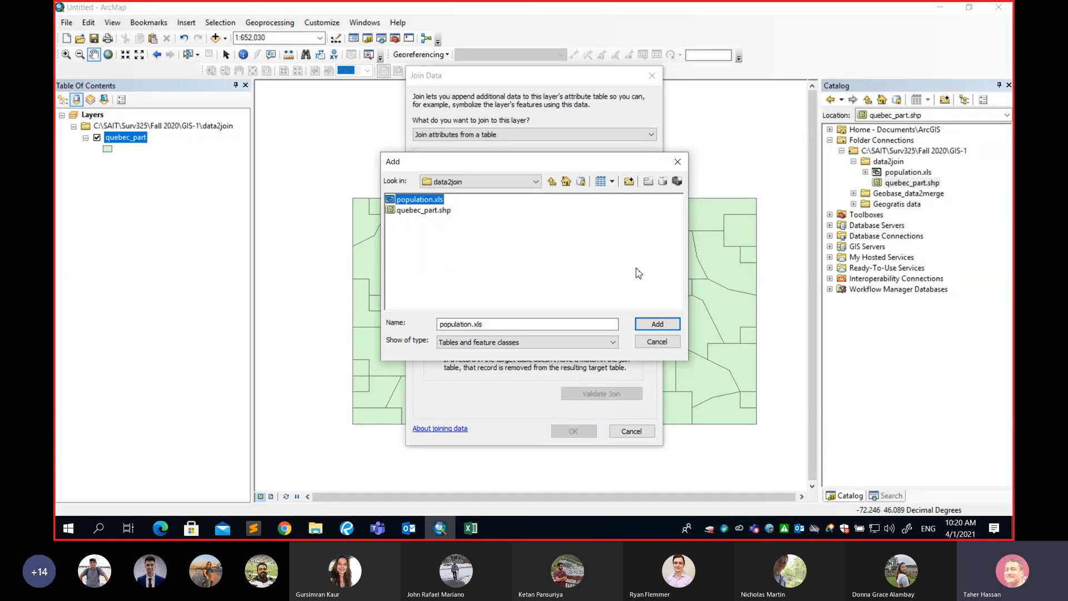
pyautogui.click(657, 327)
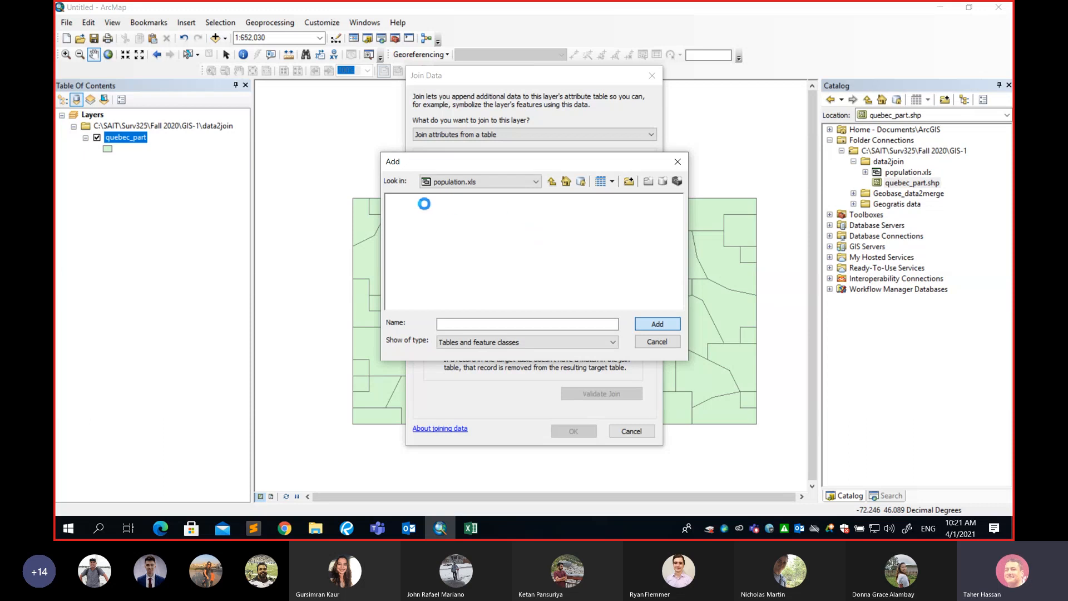
# Close the population.xls workbook in Excel without saving its changes and return to ArcMap.
pyautogui.moveTo(477, 532)
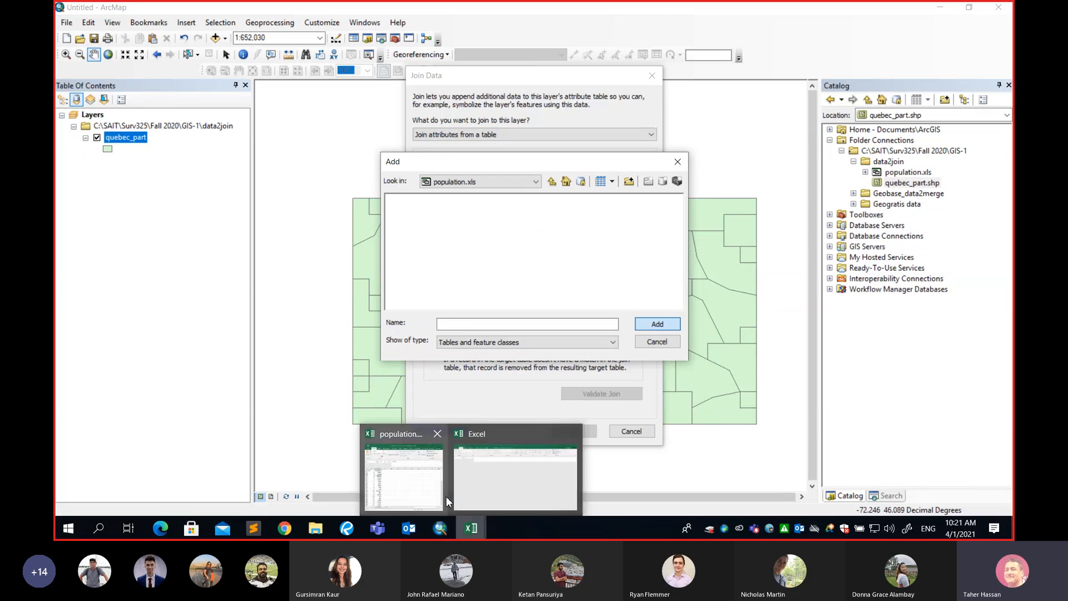
pyautogui.click(406, 483)
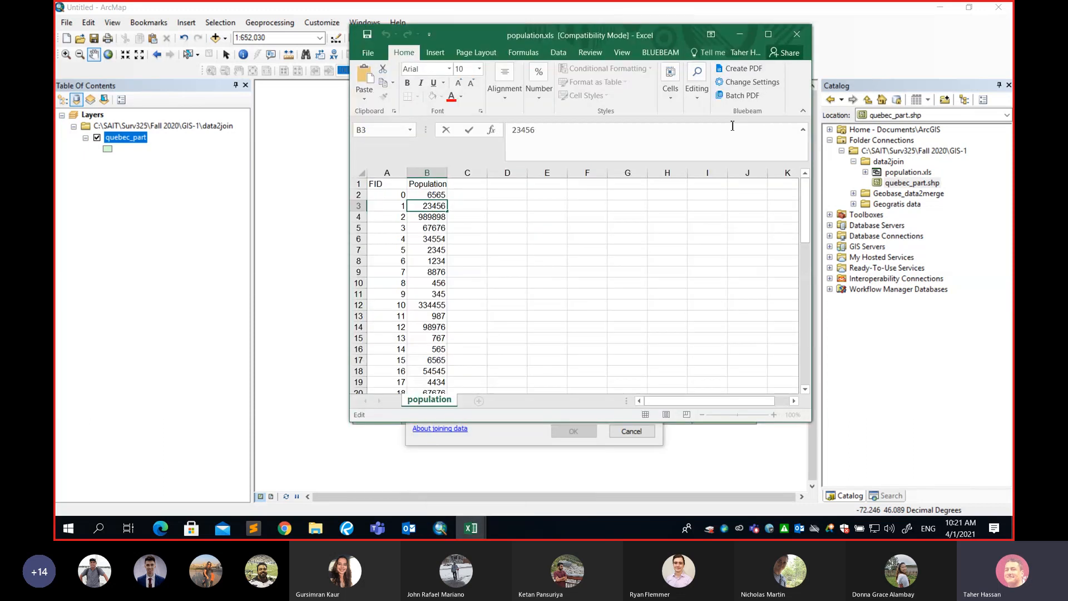
pyautogui.click(769, 34)
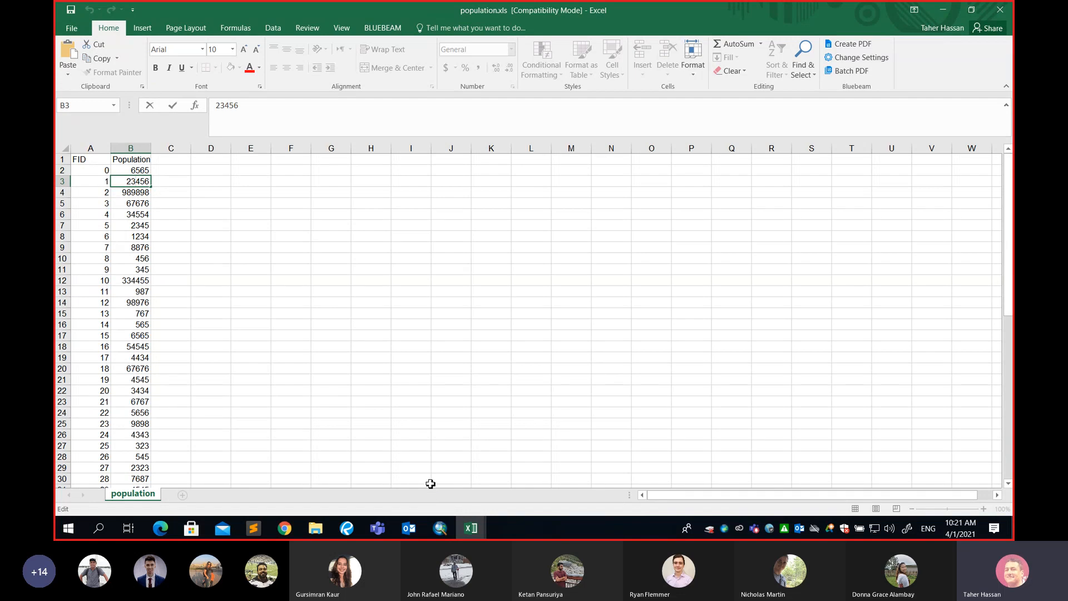
pyautogui.click(442, 528)
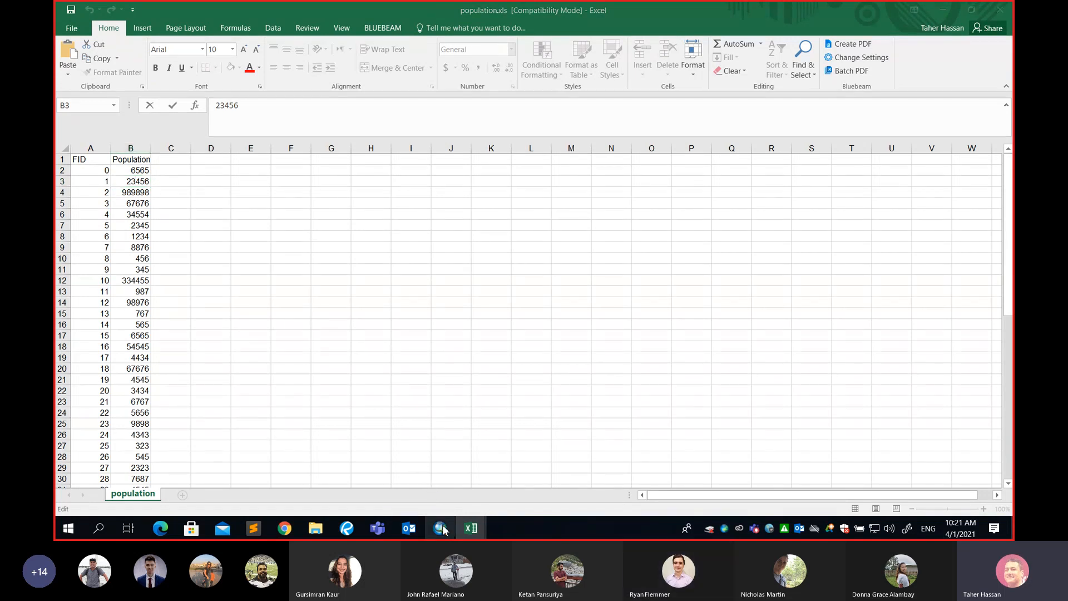
pyautogui.click(949, 10)
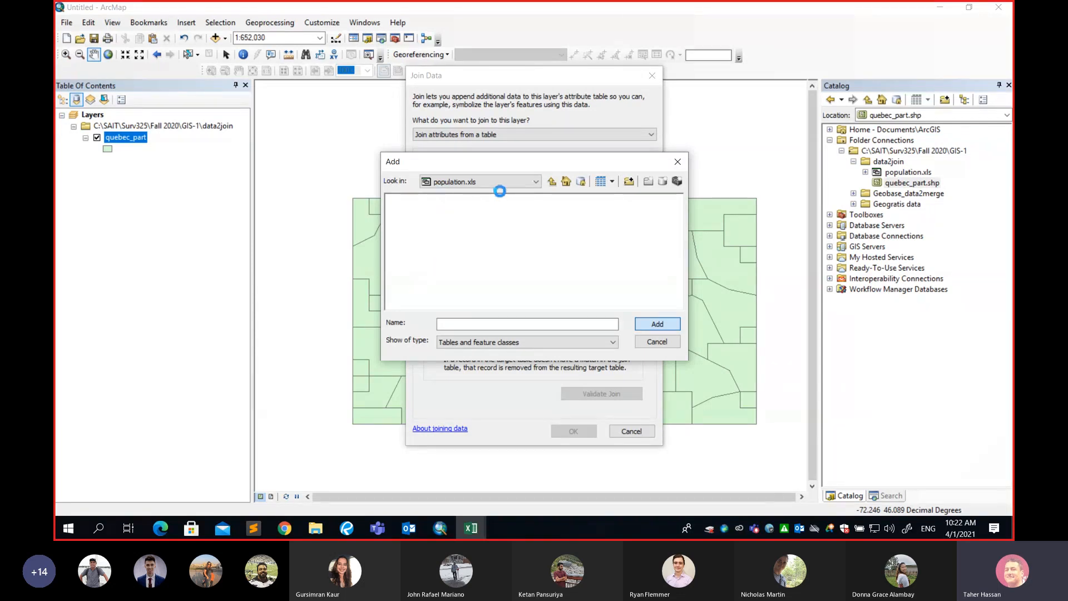
pyautogui.moveTo(466, 531)
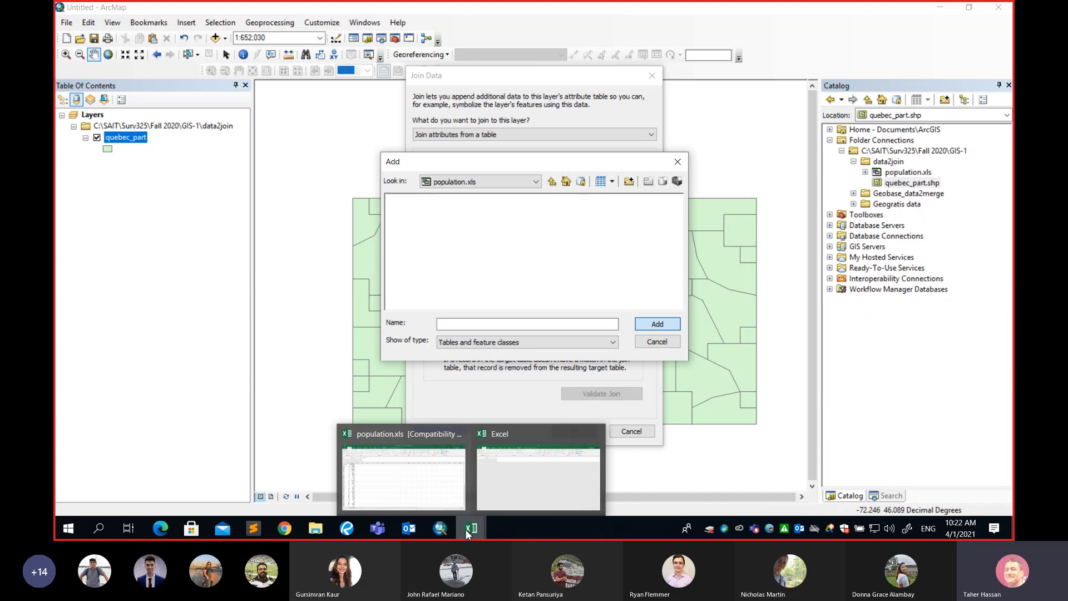
pyautogui.click(404, 479)
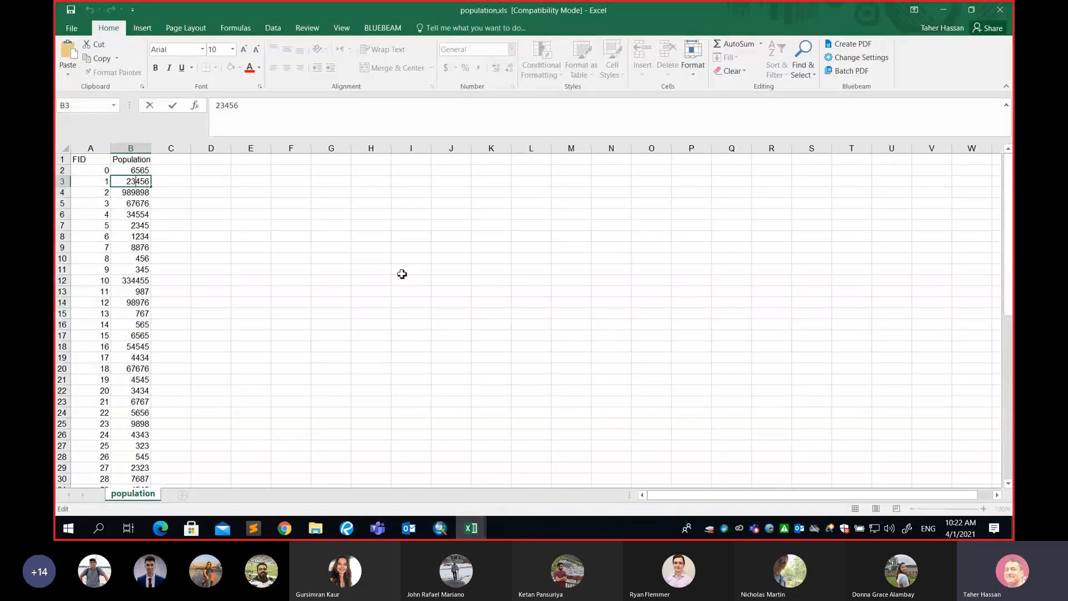
pyautogui.click(999, 9)
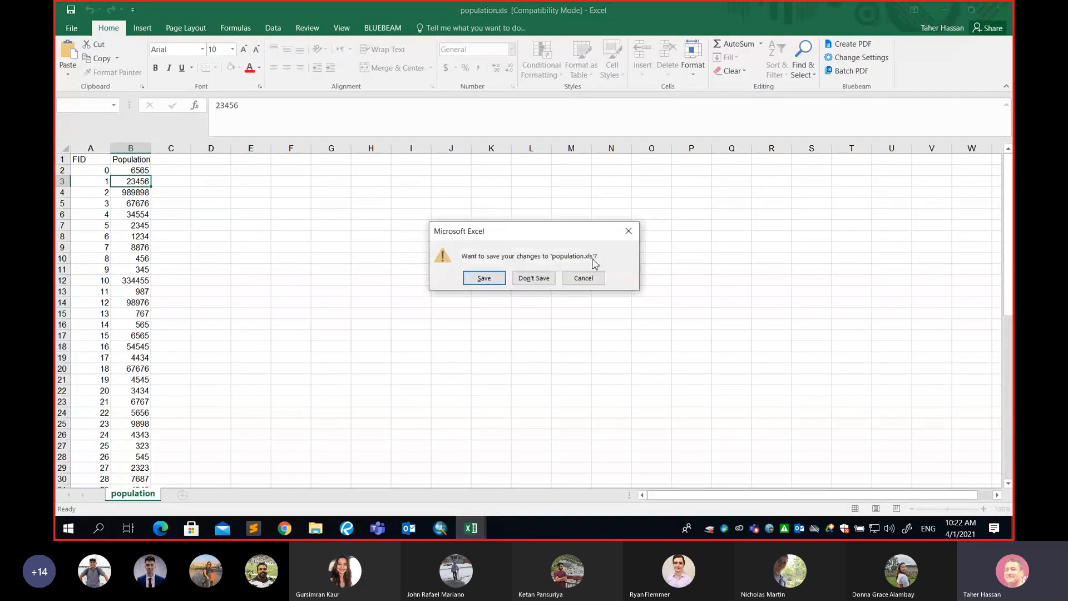
pyautogui.click(534, 278)
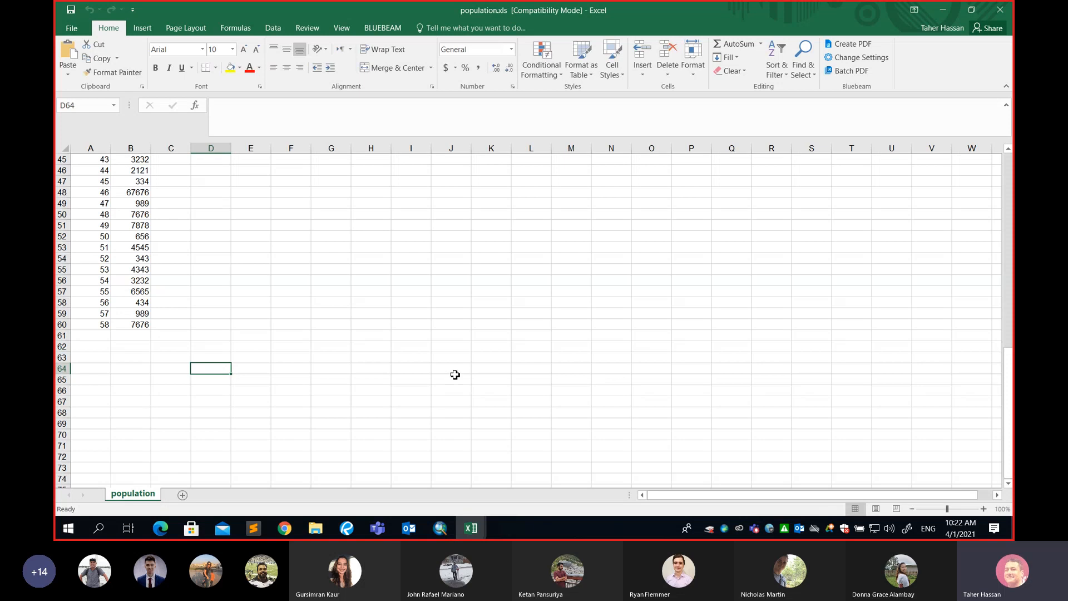
pyautogui.click(447, 533)
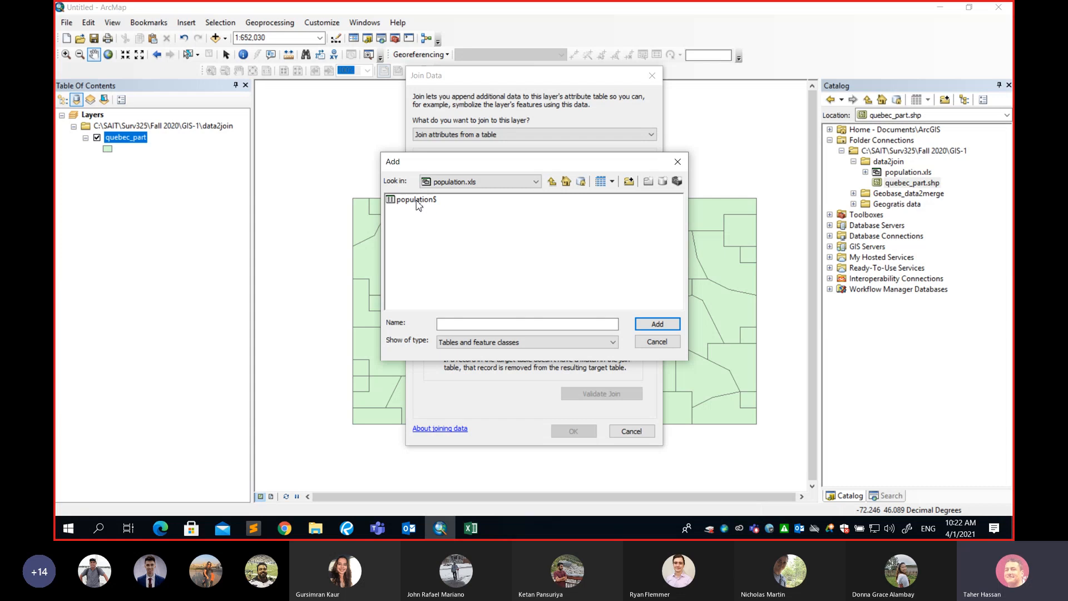
# Minimize the remaining population.xls Excel window and return to the Add dialog in ArcMap.
pyautogui.click(470, 528)
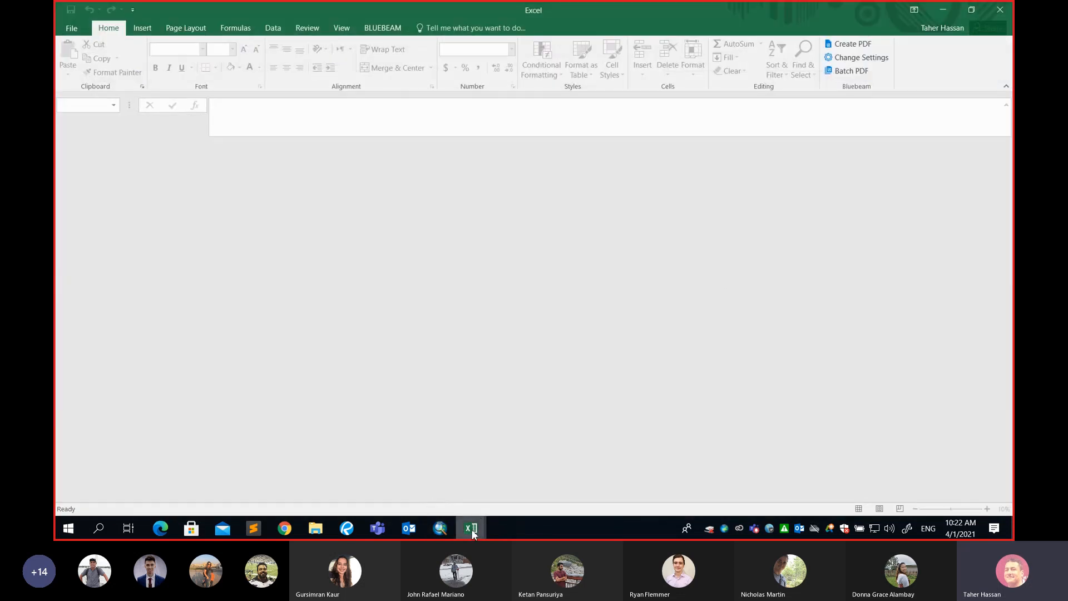
pyautogui.moveTo(472, 529)
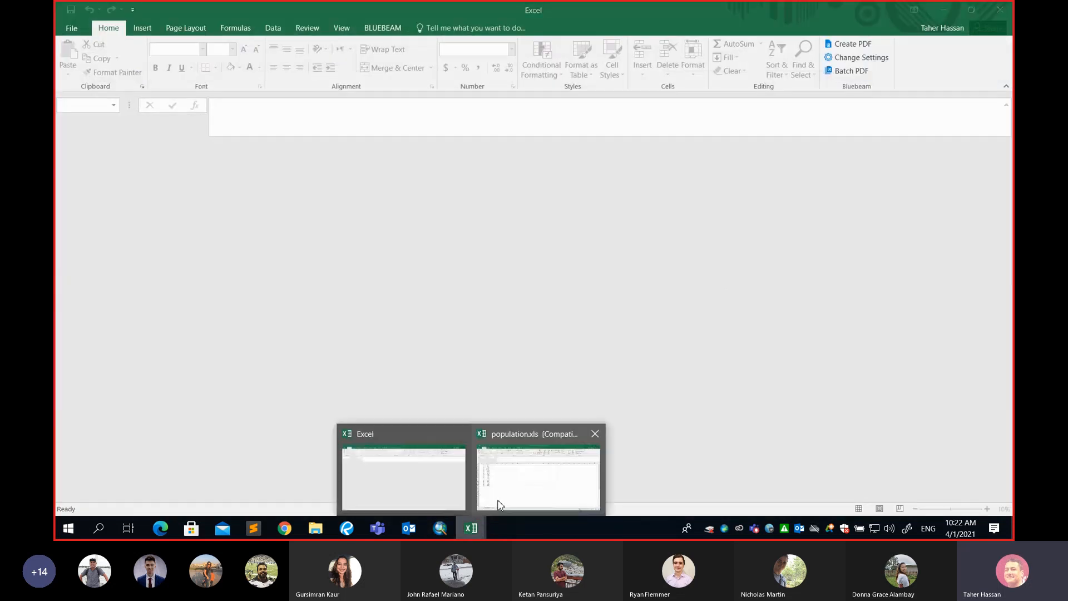
pyautogui.click(480, 445)
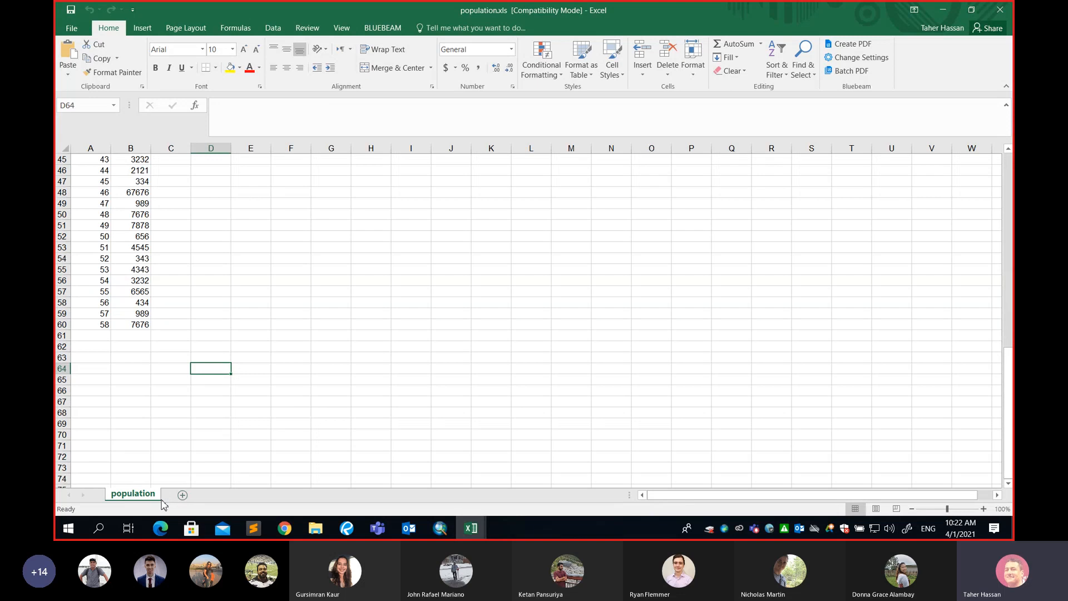
pyautogui.click(942, 11)
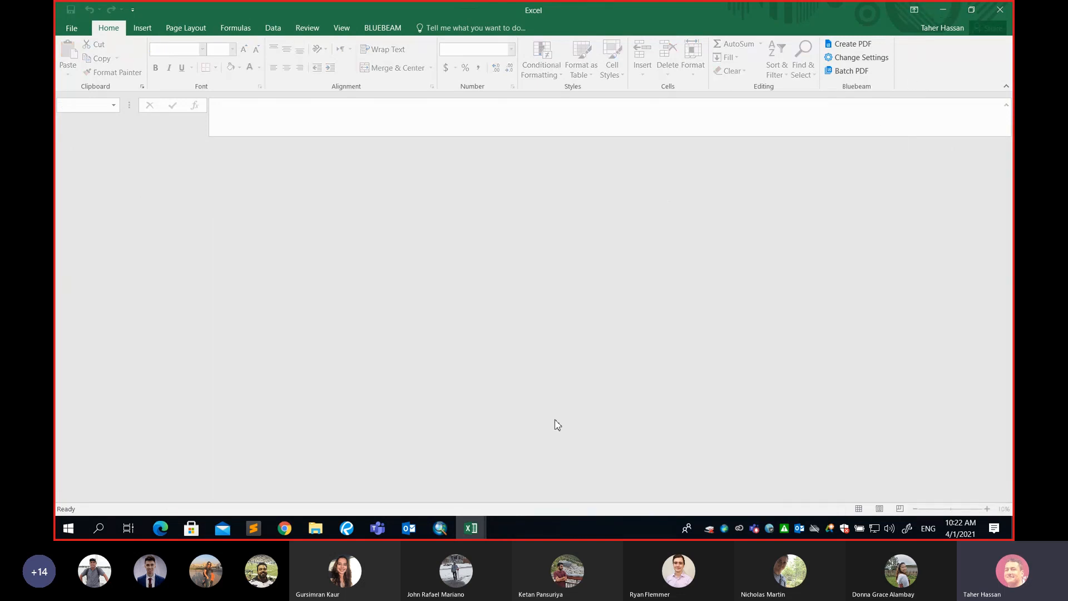
pyautogui.click(440, 528)
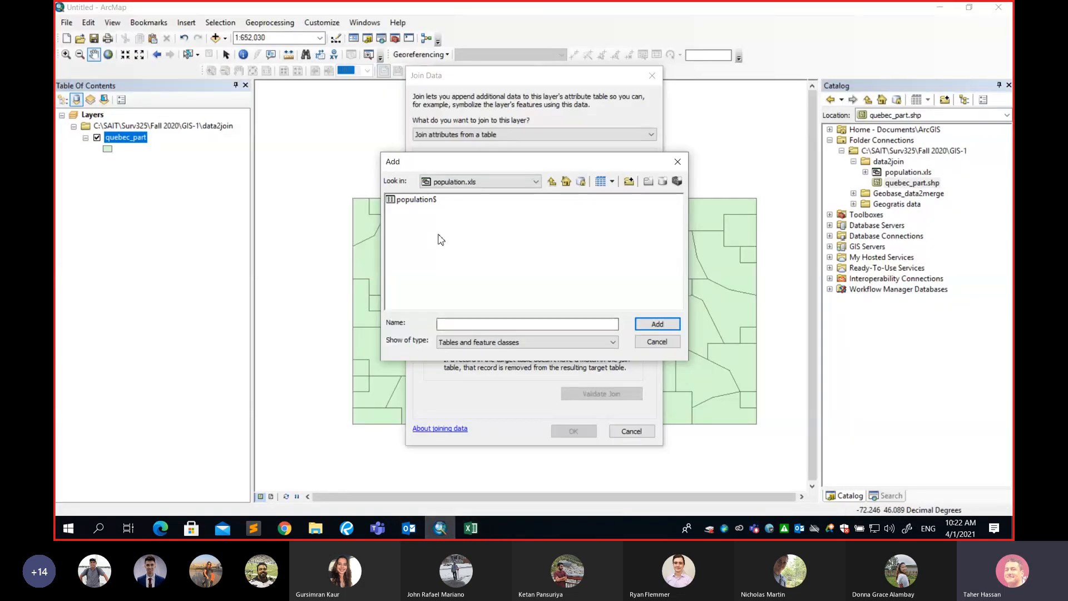
# Add the population$ sheet as the table to join and review its FID column in the Excel worksheet.
pyautogui.click(419, 202)
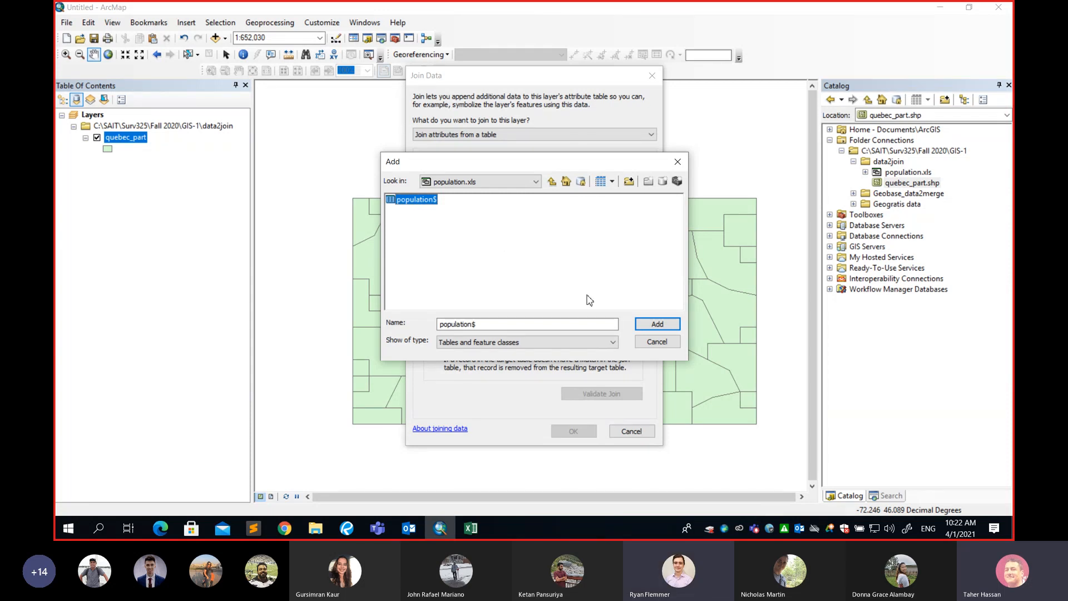
pyautogui.click(657, 324)
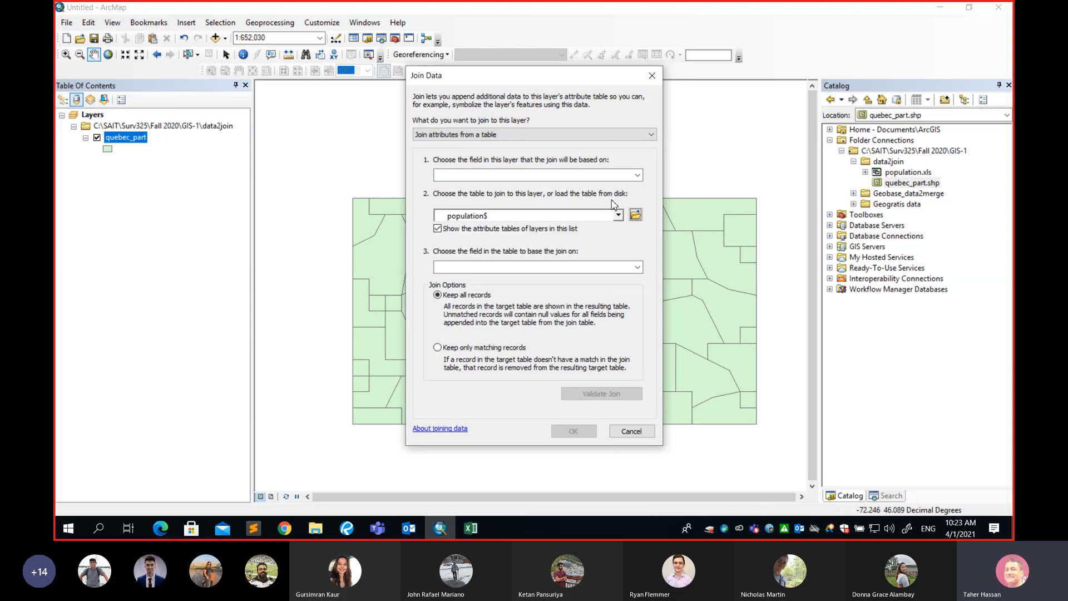
pyautogui.click(471, 528)
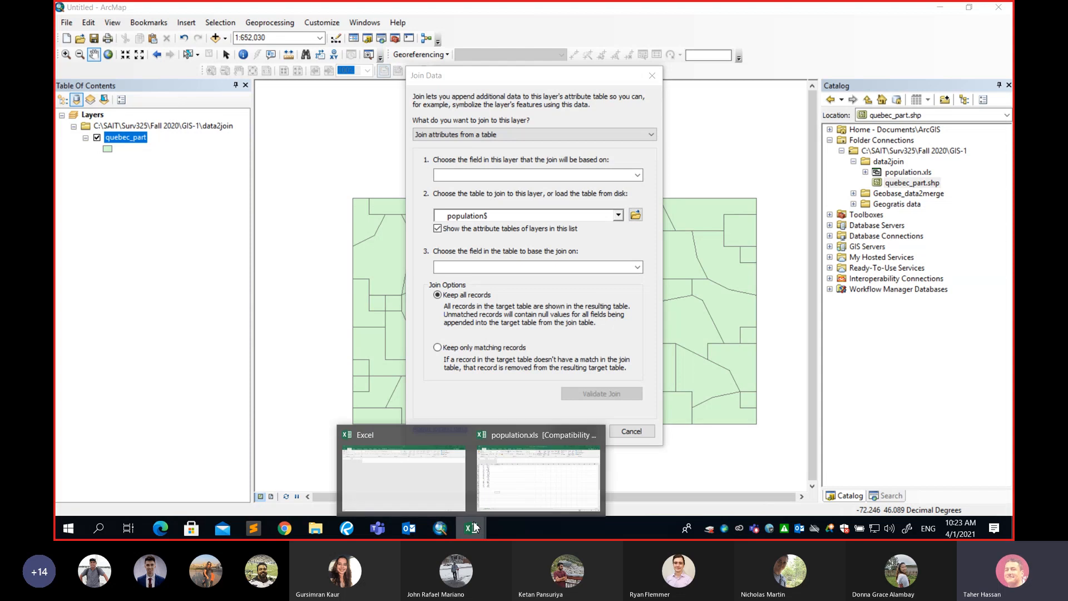
pyautogui.click(508, 489)
pyautogui.scroll(15, 102, 223)
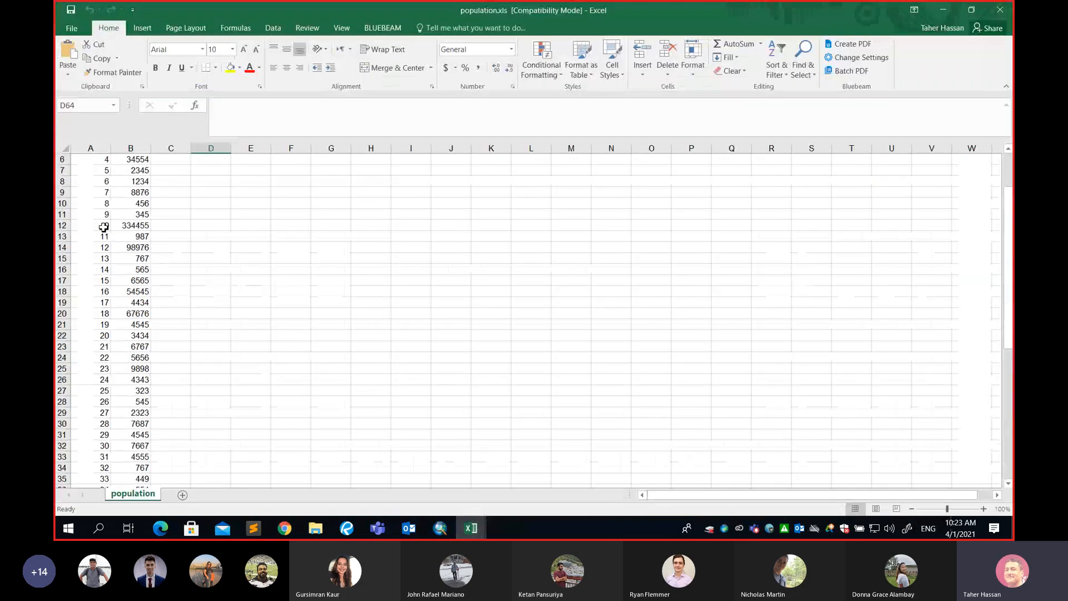
pyautogui.click(89, 148)
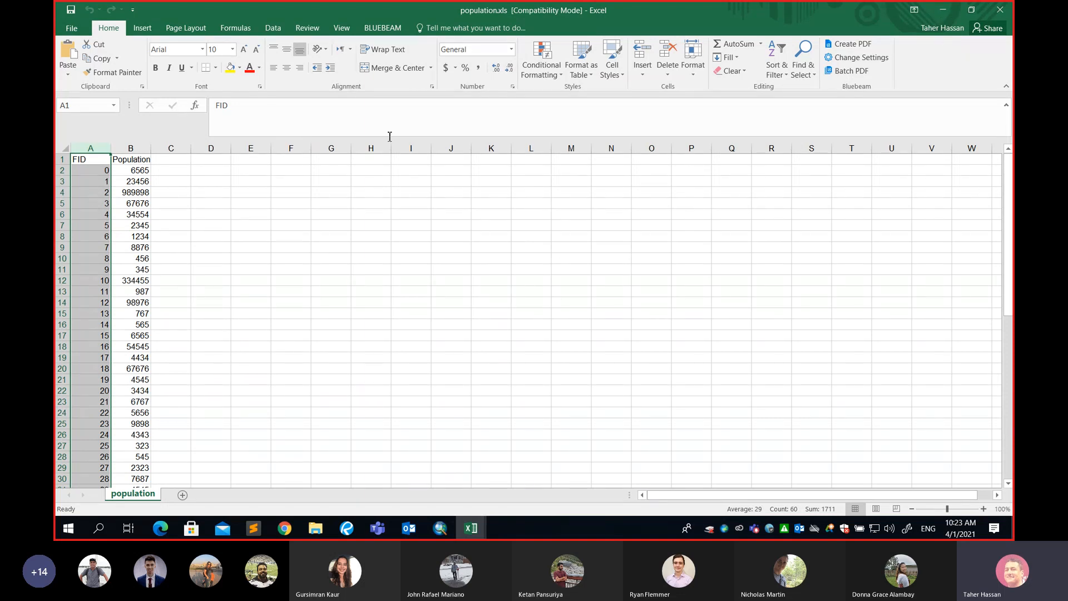
pyautogui.click(946, 12)
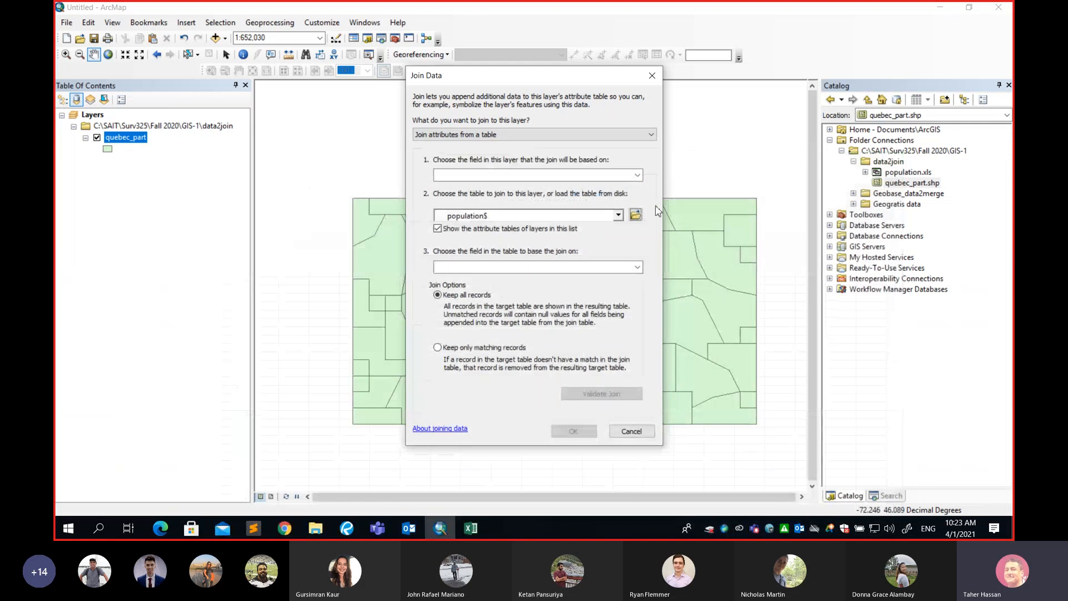
# Set FID as the join field for both the quebec_part layer and the population$ table.
pyautogui.click(638, 175)
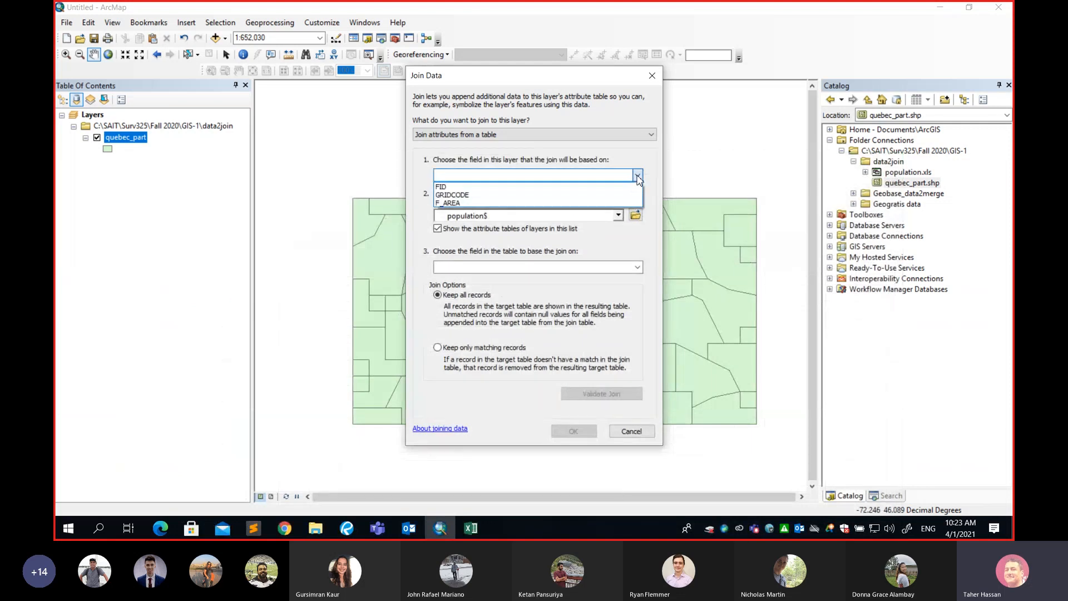
pyautogui.click(447, 187)
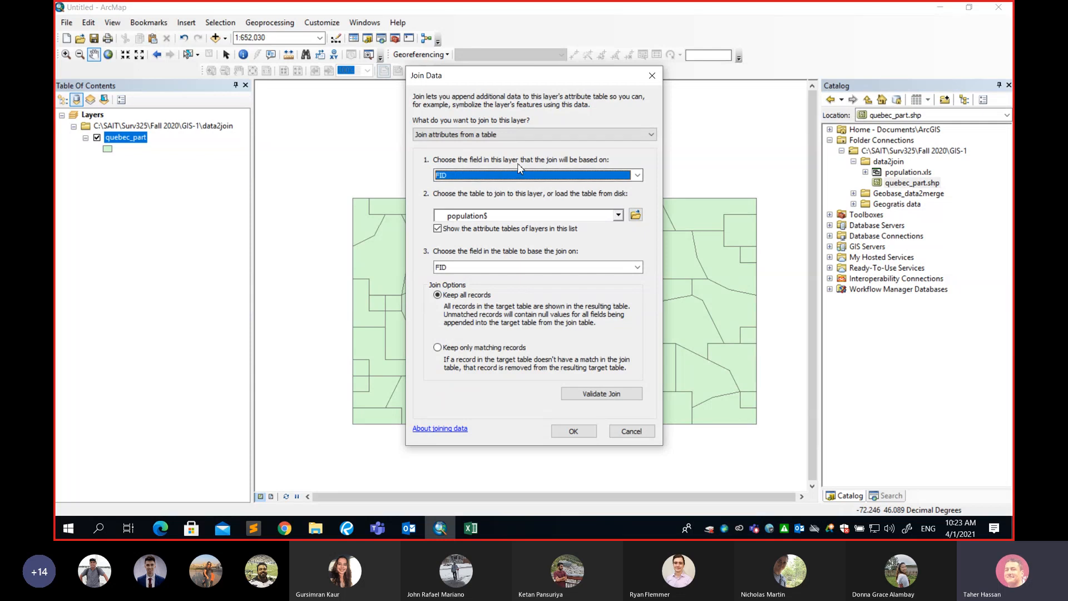
pyautogui.click(637, 267)
pyautogui.click(443, 282)
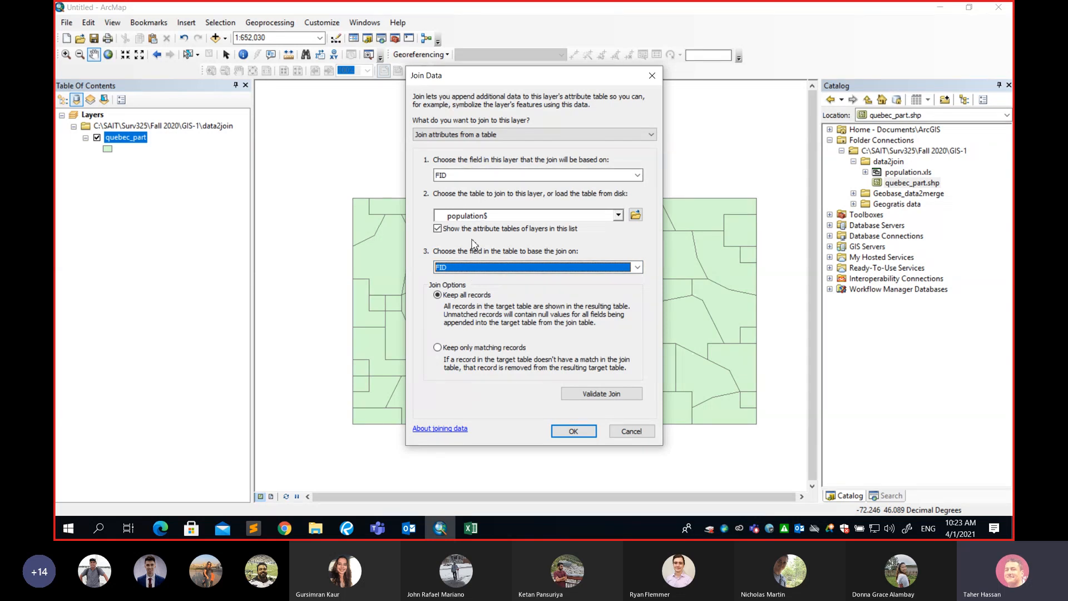
# Examine the FID and Population column headers in the population.xls worksheet.
pyautogui.click(475, 532)
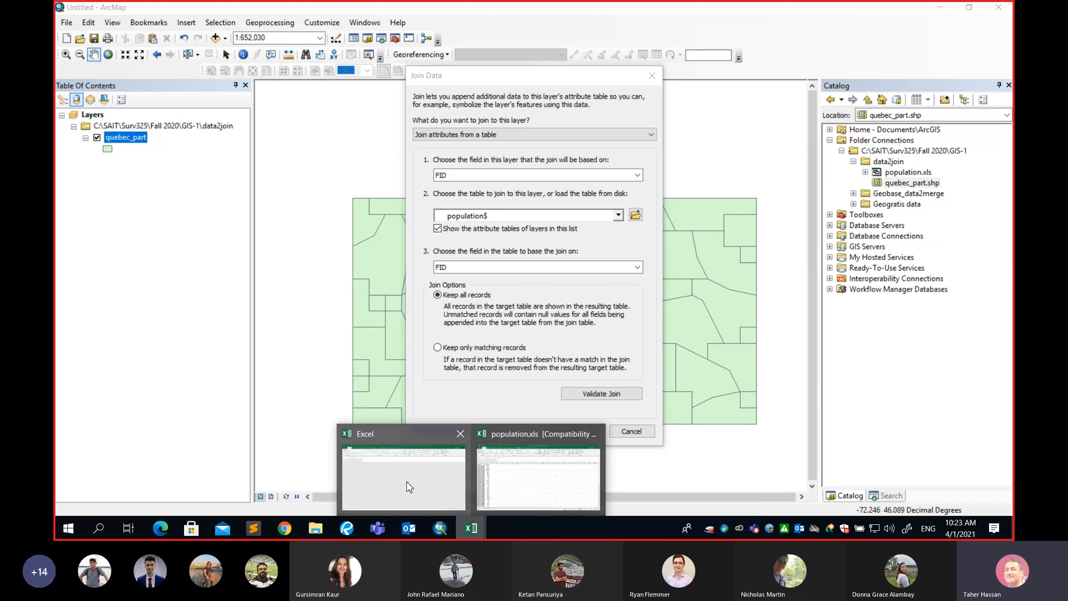
pyautogui.click(513, 478)
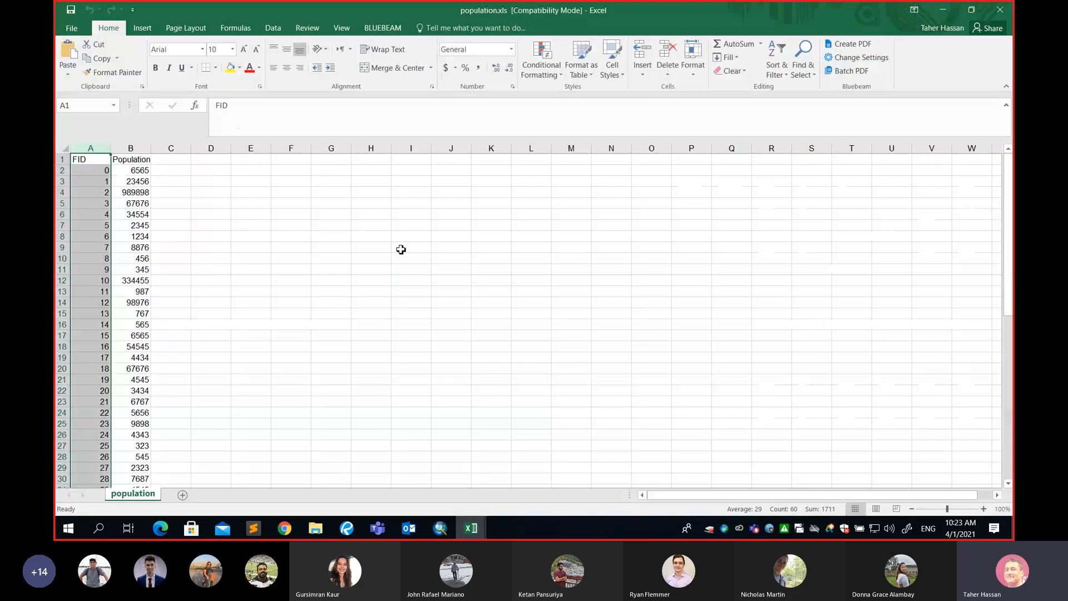
pyautogui.click(83, 160)
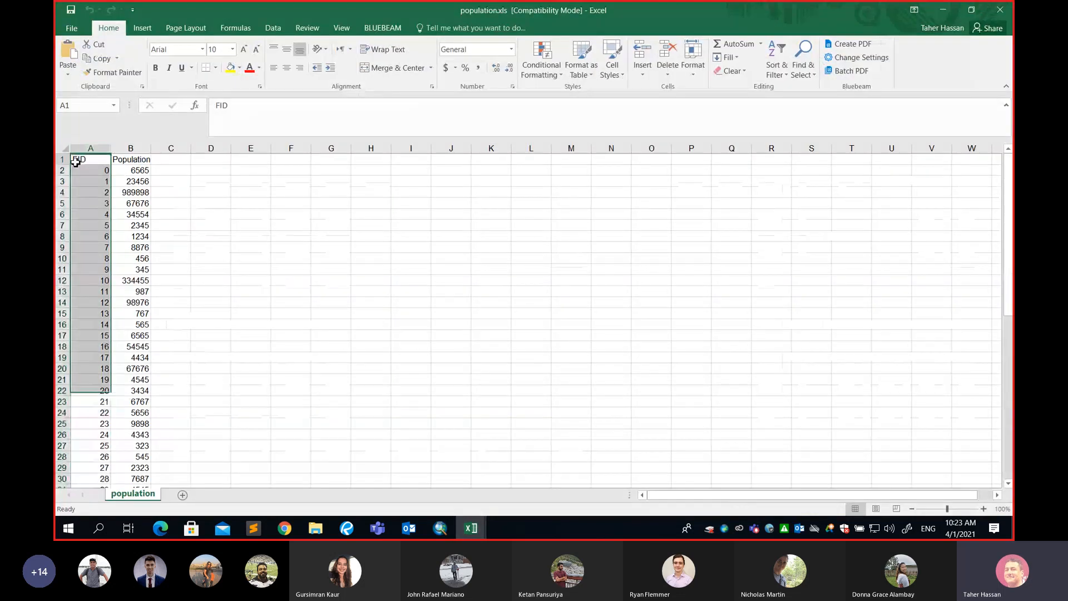
pyautogui.click(62, 161)
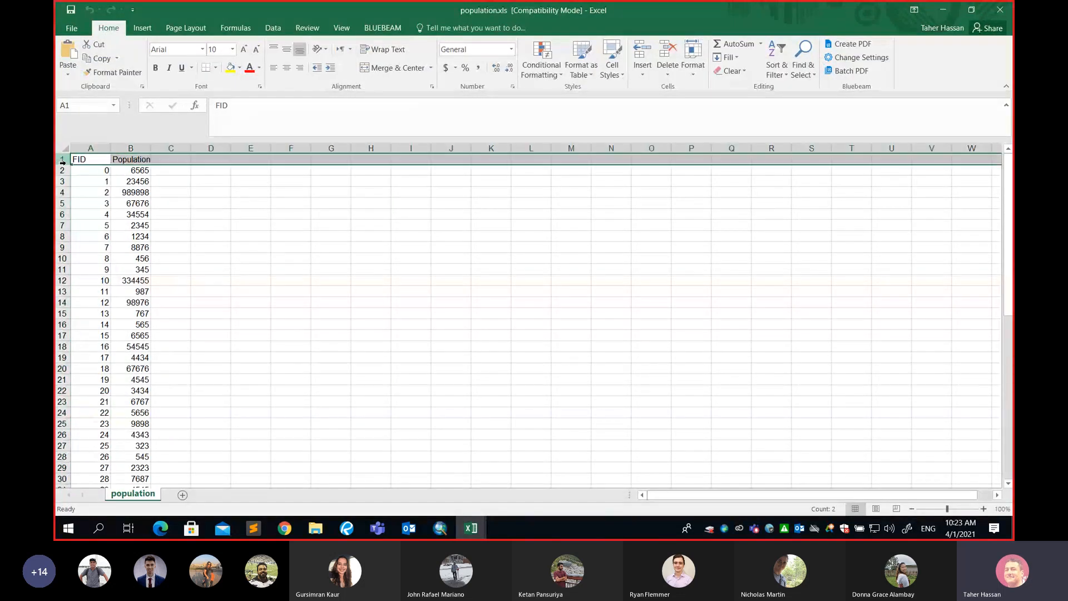
pyautogui.click(80, 162)
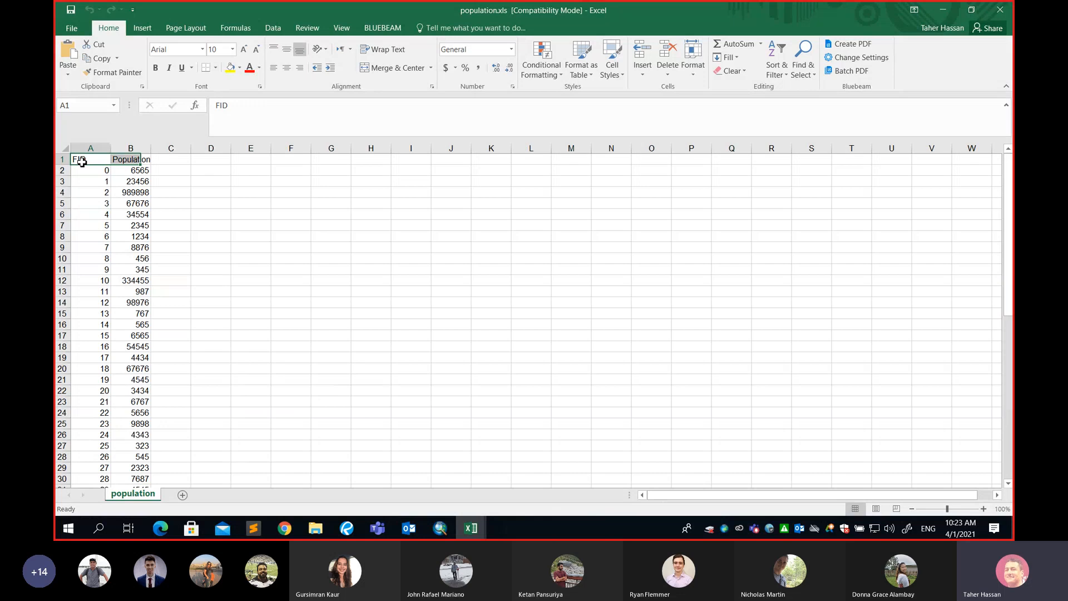
pyautogui.click(127, 162)
pyautogui.click(96, 160)
pyautogui.click(141, 162)
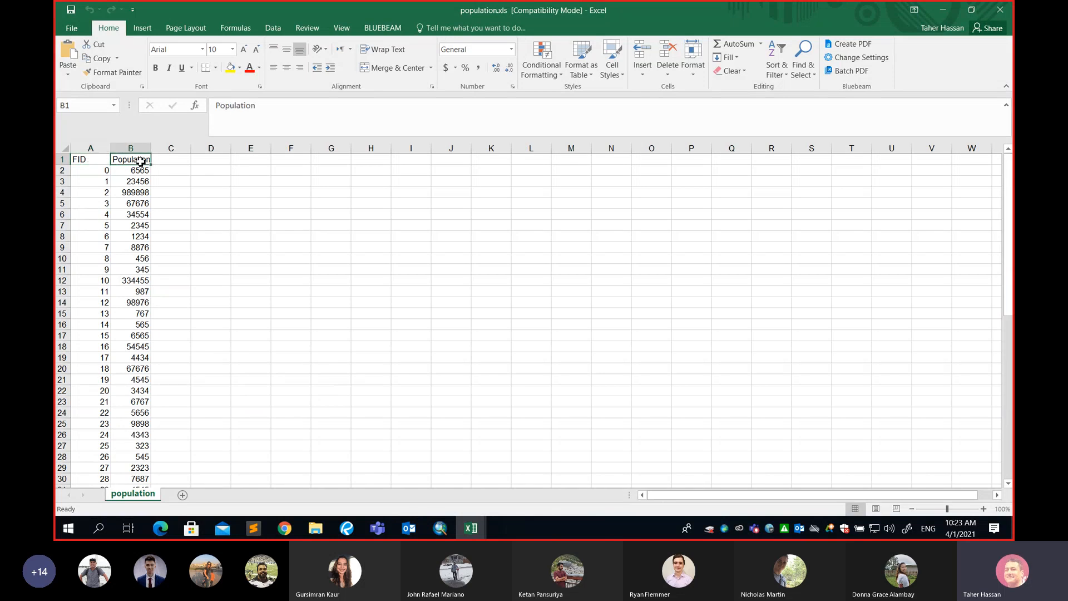
pyautogui.click(90, 162)
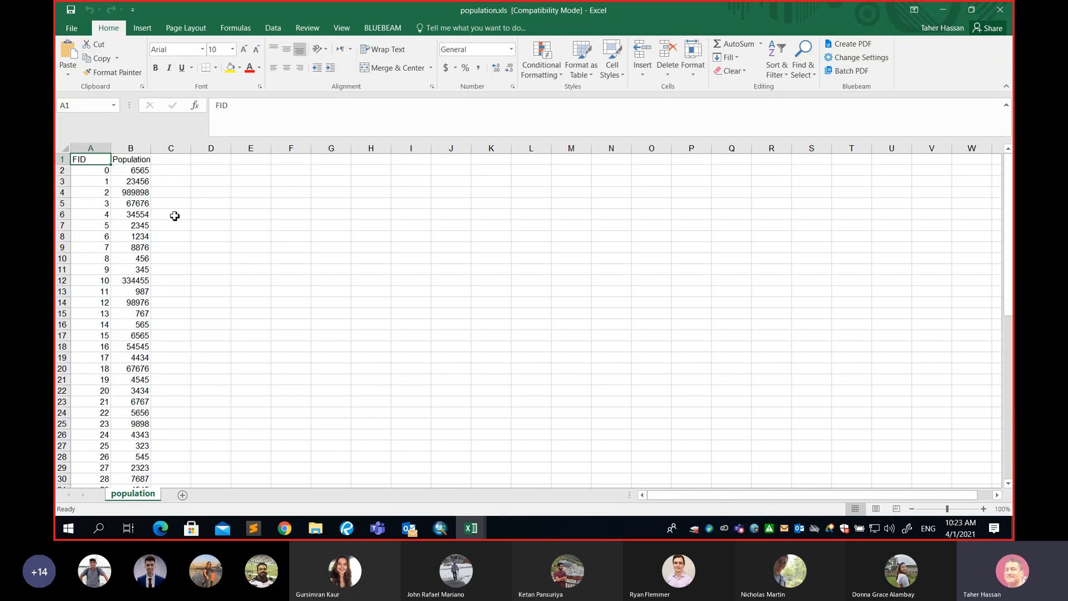
pyautogui.click(143, 160)
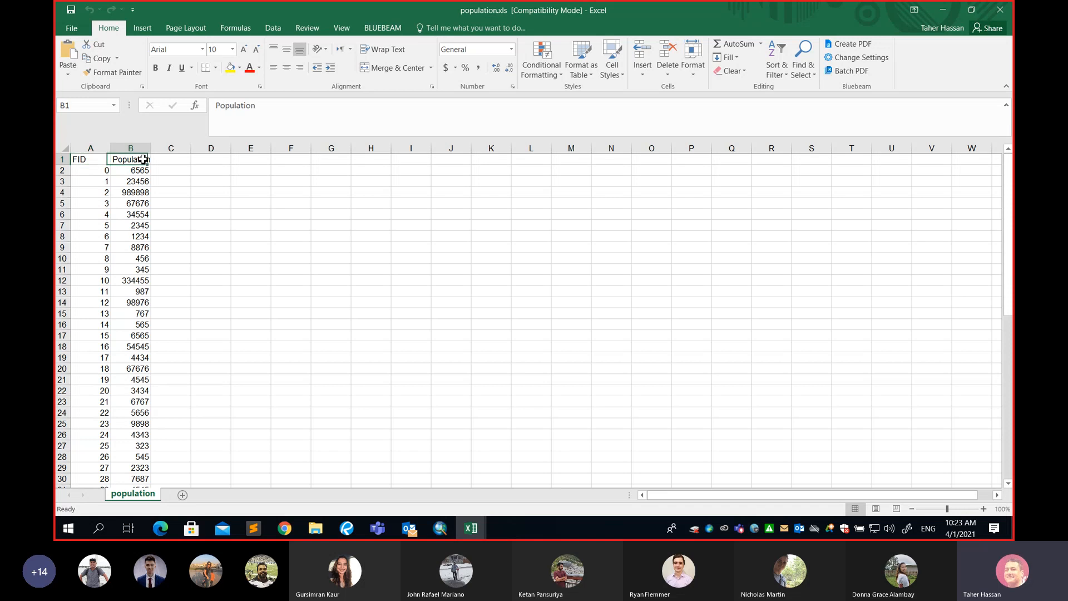
pyautogui.click(93, 160)
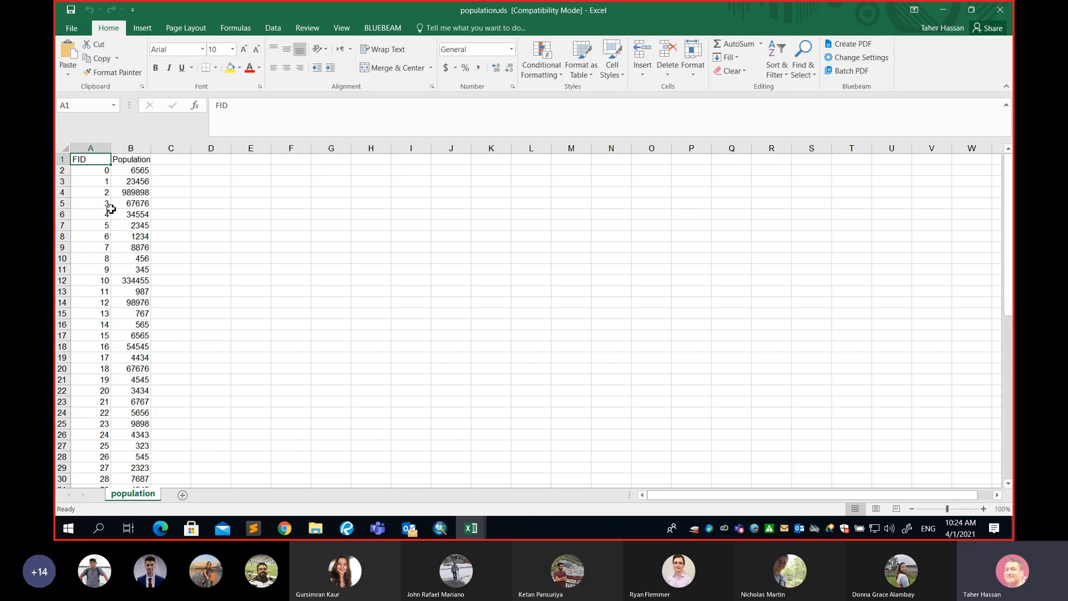
pyautogui.click(91, 148)
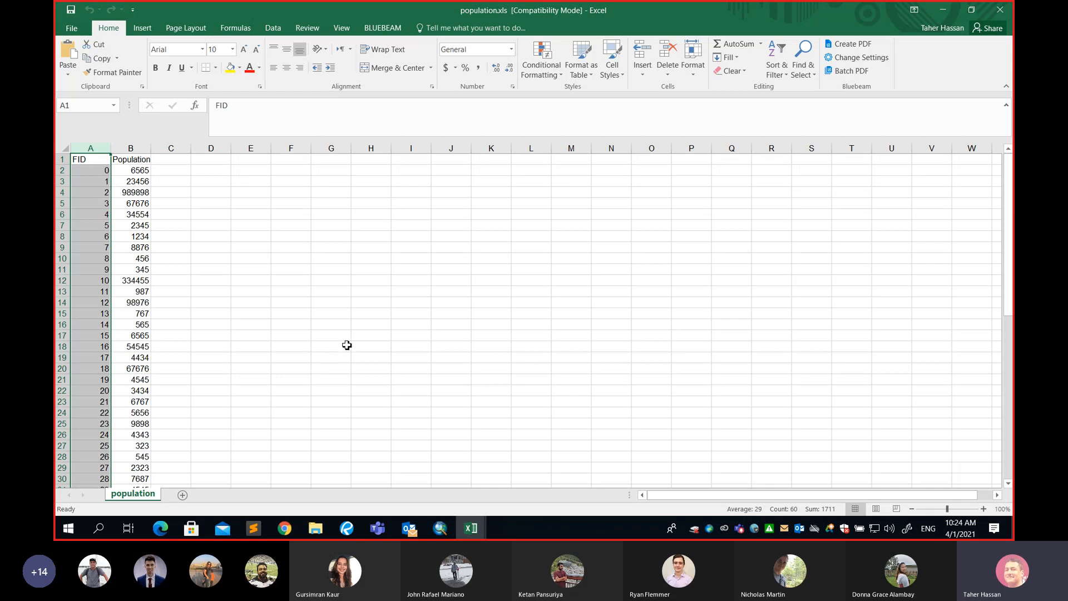
pyautogui.click(943, 12)
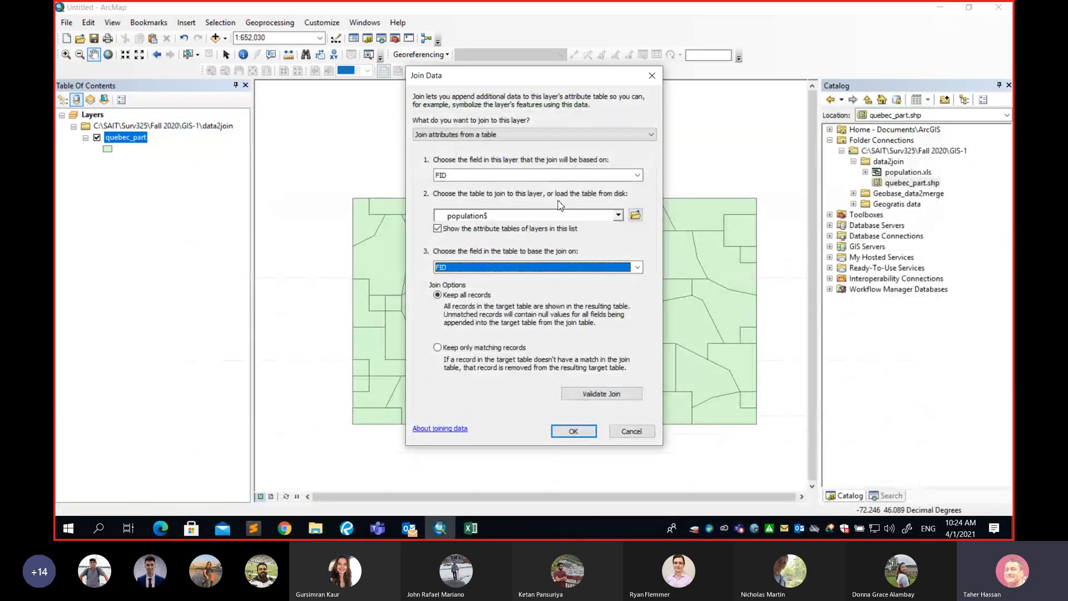
# Validate the join and check the FID values down the population.xls worksheet.
pyautogui.click(602, 396)
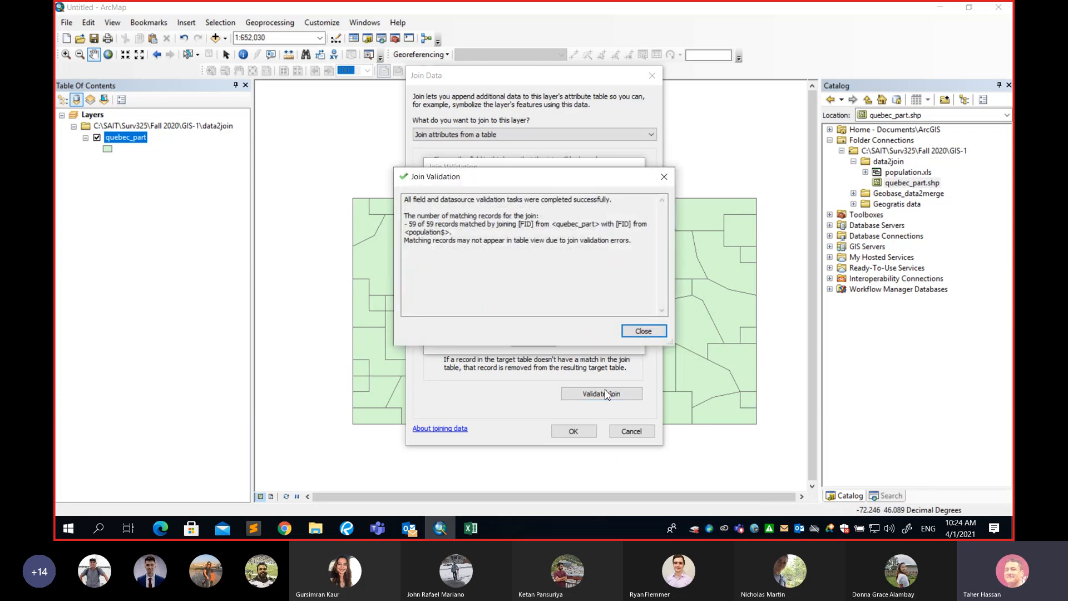
pyautogui.moveTo(509, 186); pyautogui.dragTo(295, 303)
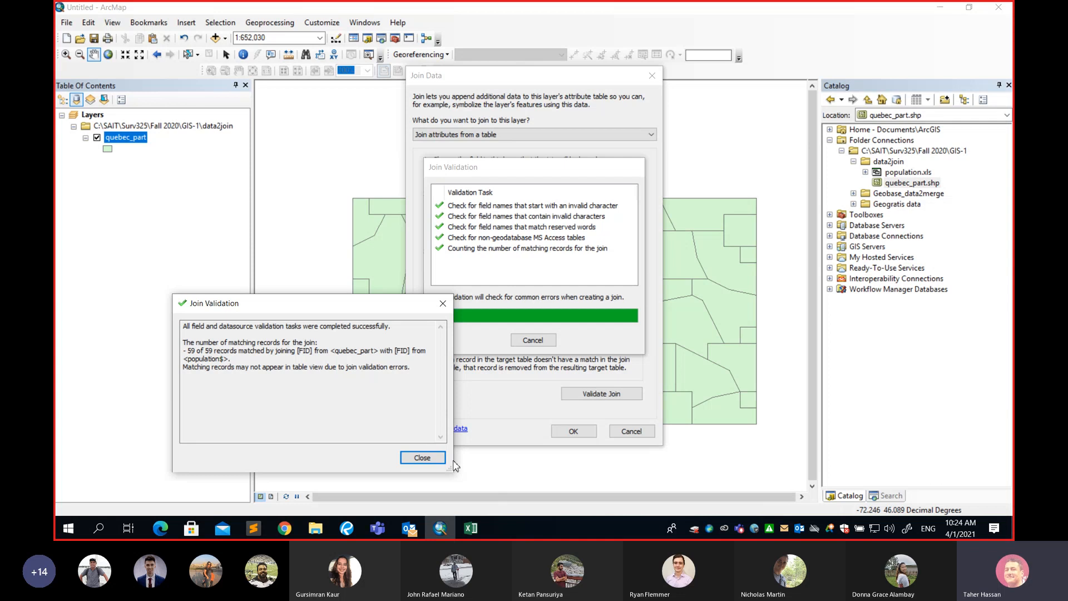
pyautogui.click(423, 457)
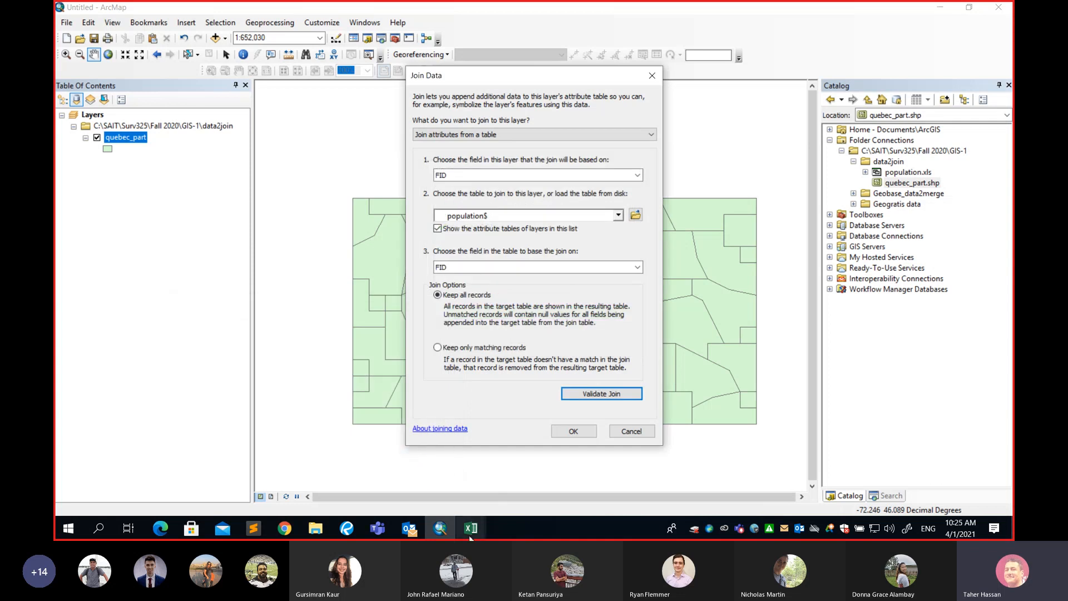
pyautogui.click(493, 486)
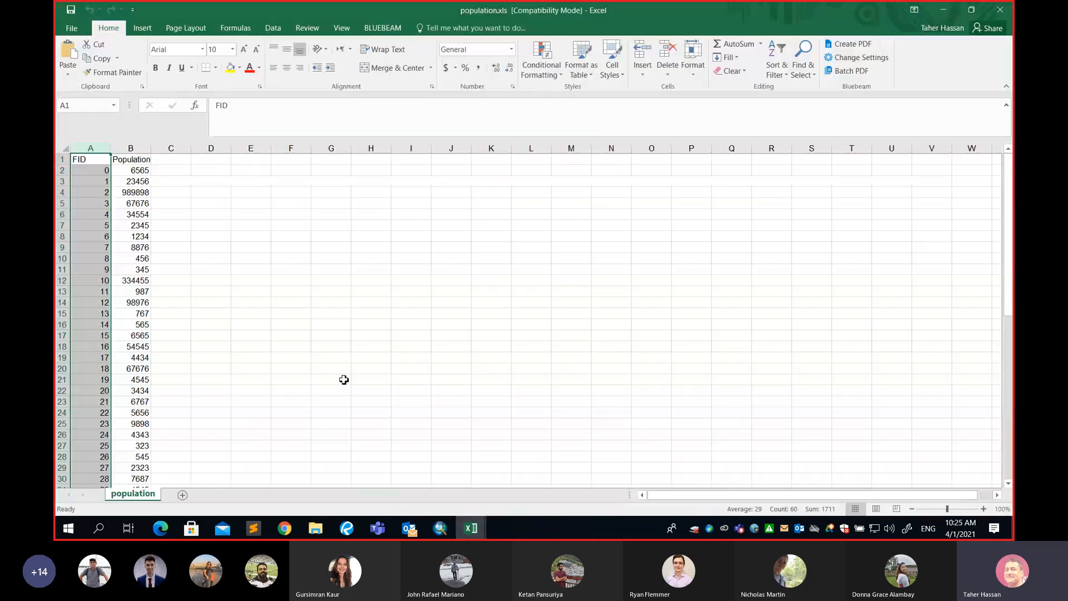
pyautogui.click(103, 173)
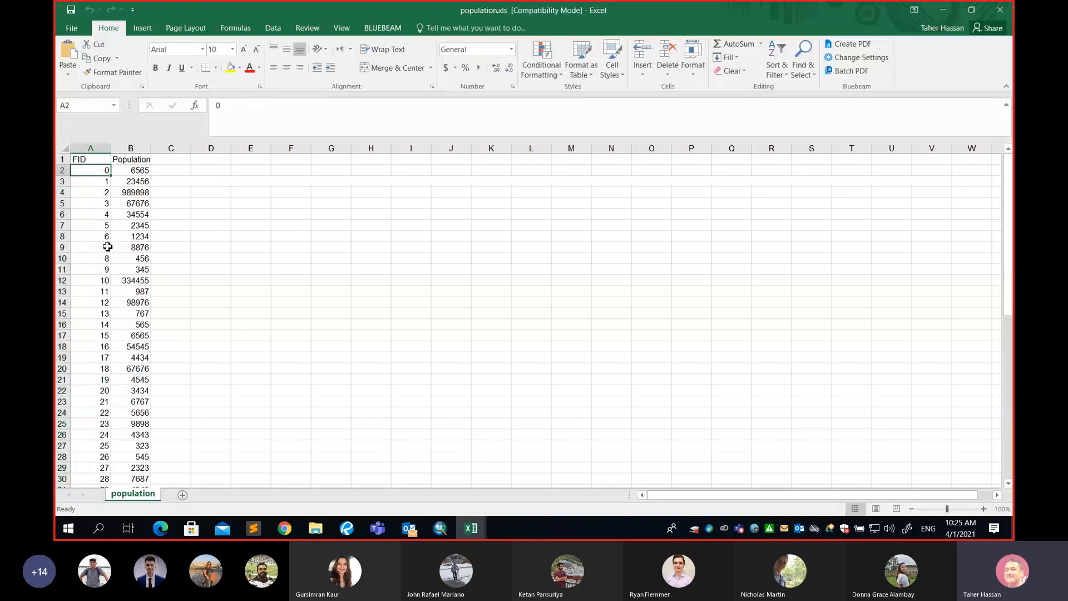
pyautogui.scroll(-11, 105, 246)
pyautogui.click(95, 446)
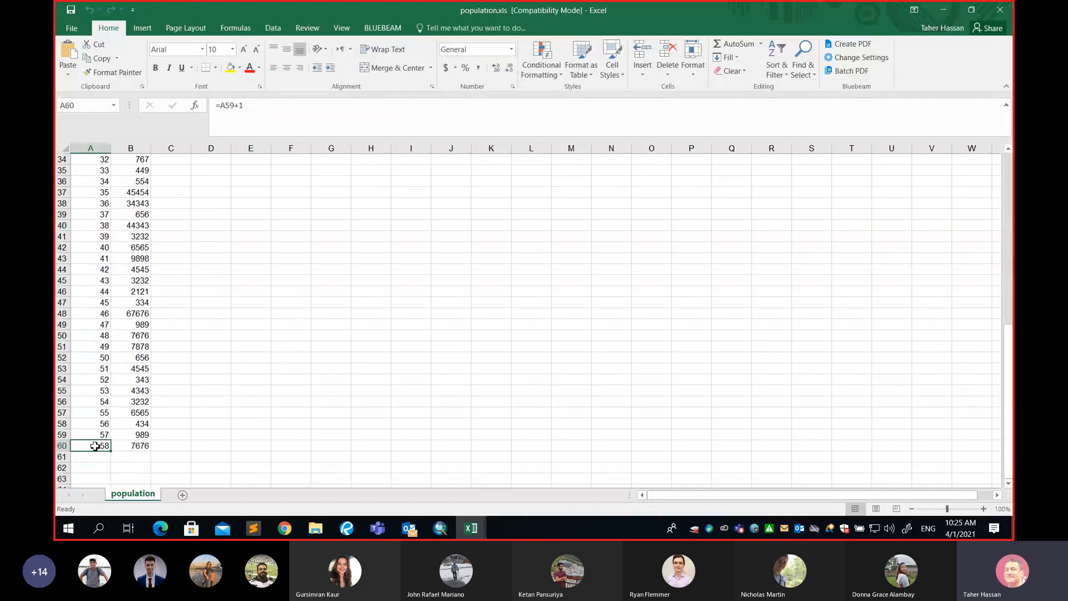
pyautogui.click(442, 531)
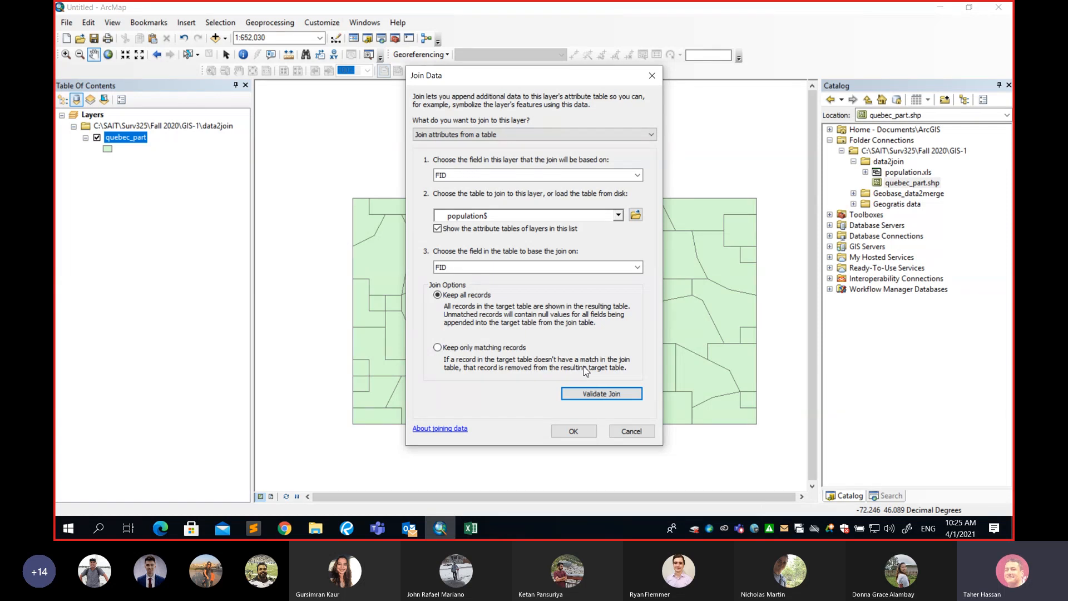
# Apply the join of population$ to quebec_part on the FID field.
pyautogui.click(574, 431)
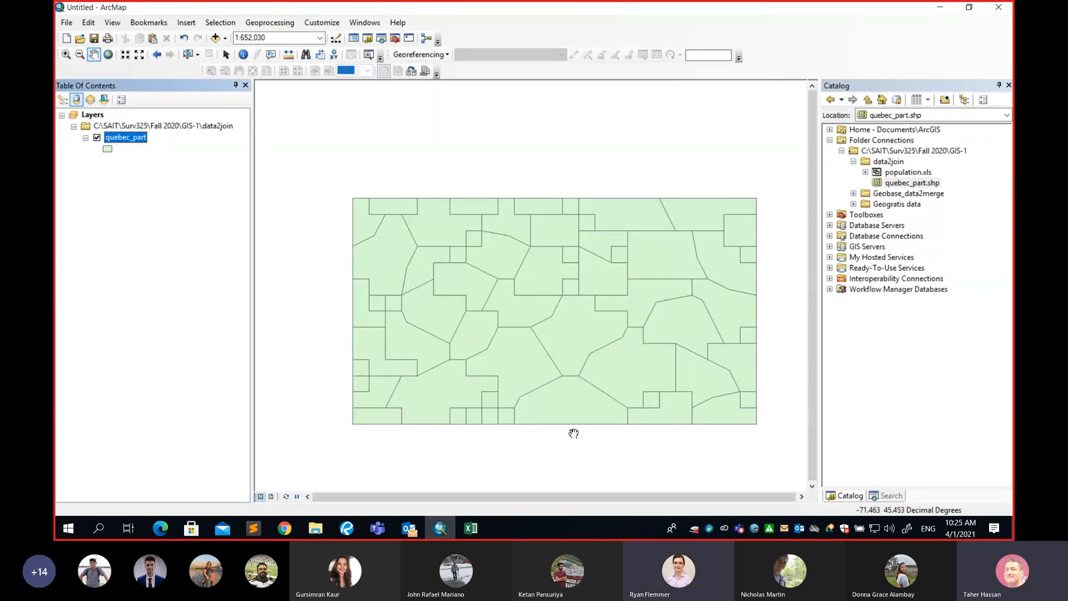
pyautogui.click(379, 530)
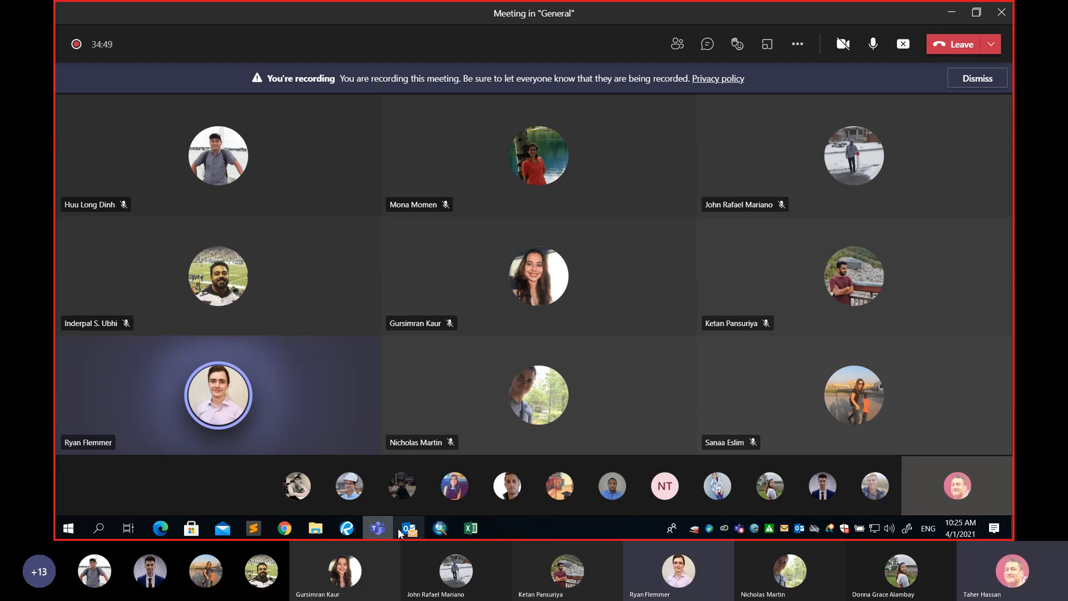
pyautogui.click(440, 530)
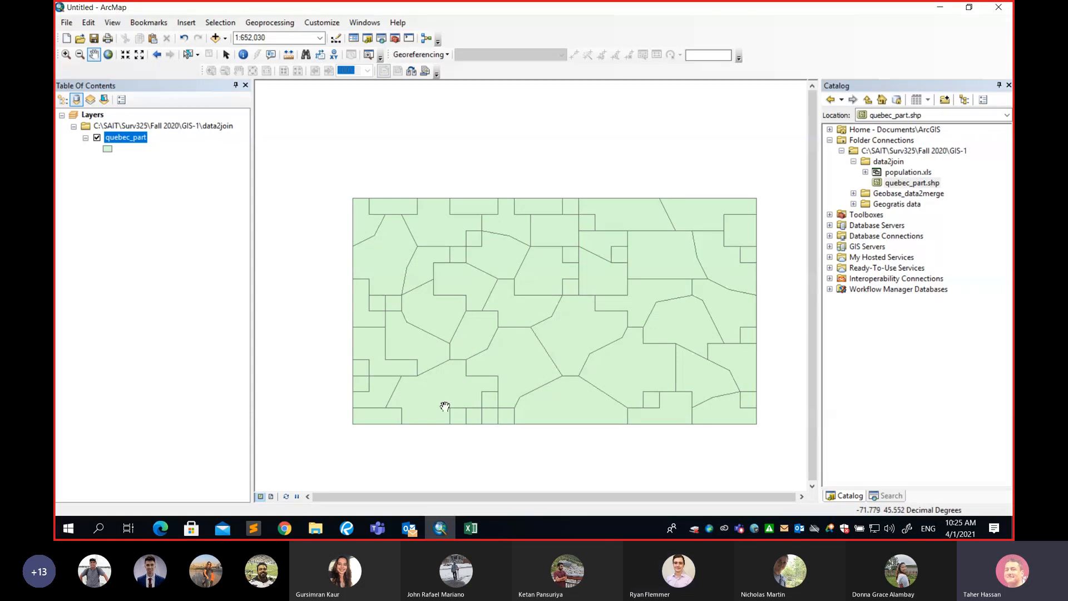
pyautogui.click(467, 530)
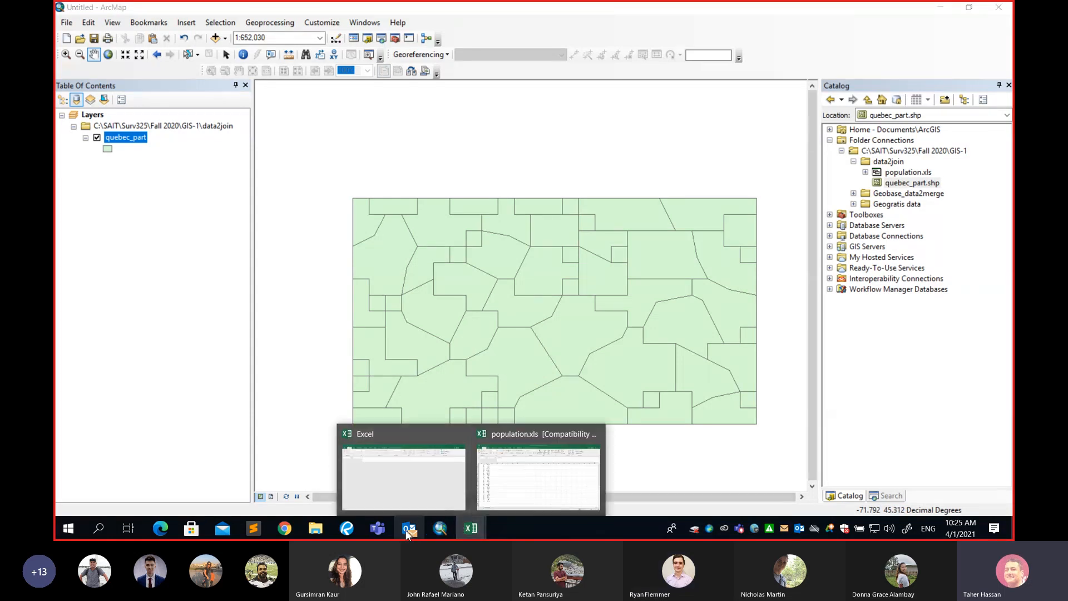
# Reopen the Join Data dialog for quebec_part and open, then cancel, the table browser.
pyautogui.rightClick(124, 138)
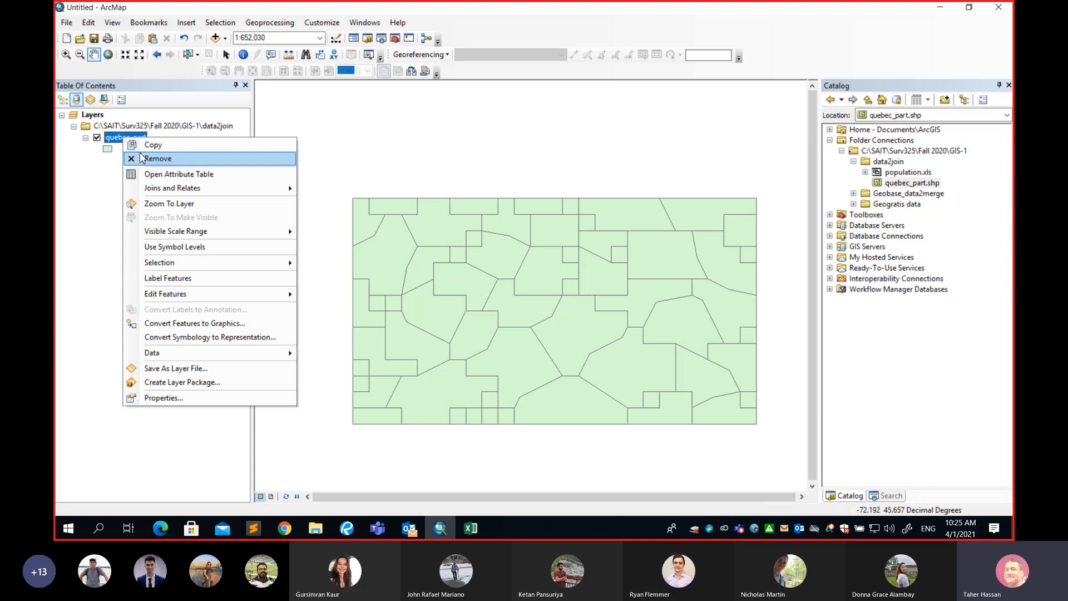
pyautogui.moveTo(178, 188)
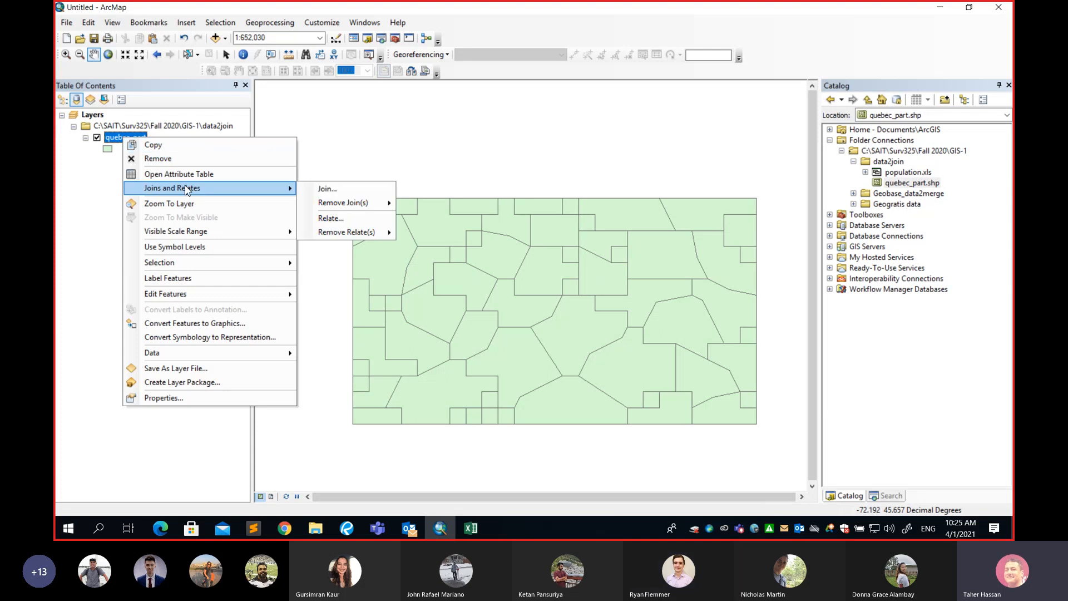
pyautogui.click(321, 189)
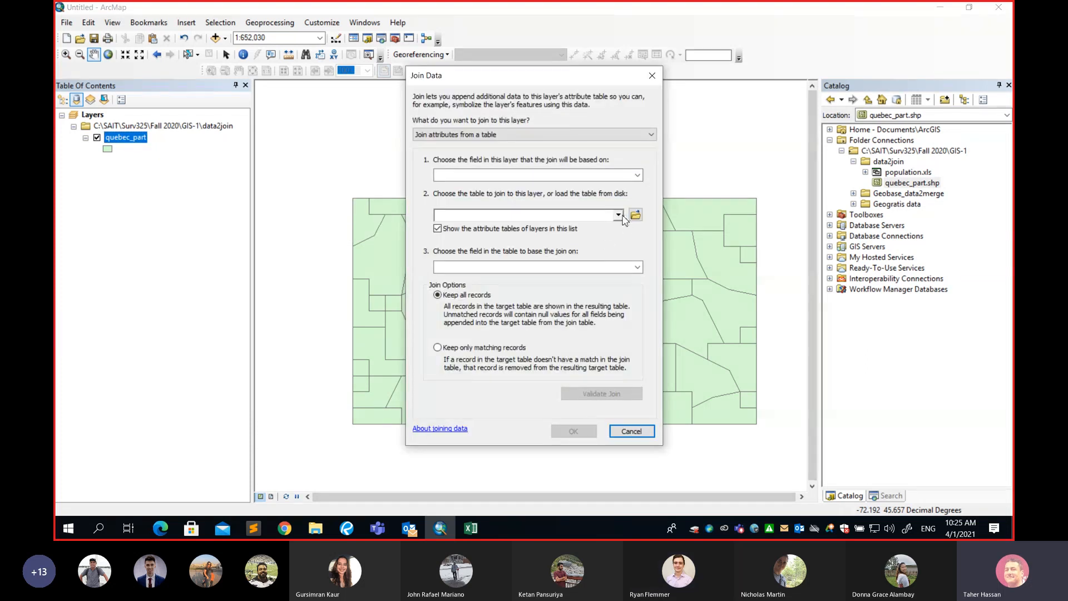
pyautogui.click(635, 216)
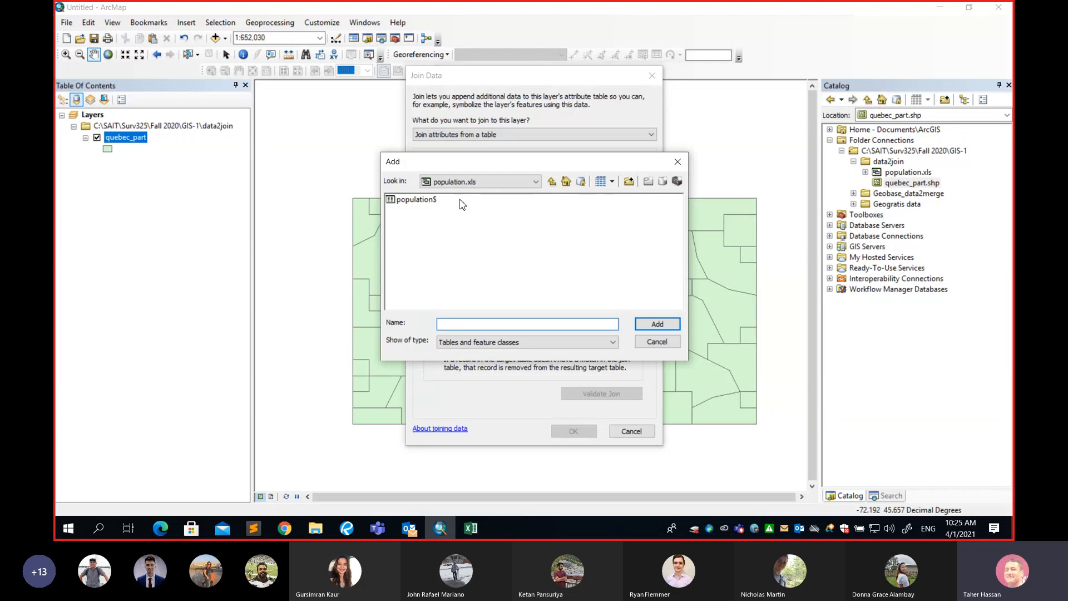
pyautogui.click(657, 342)
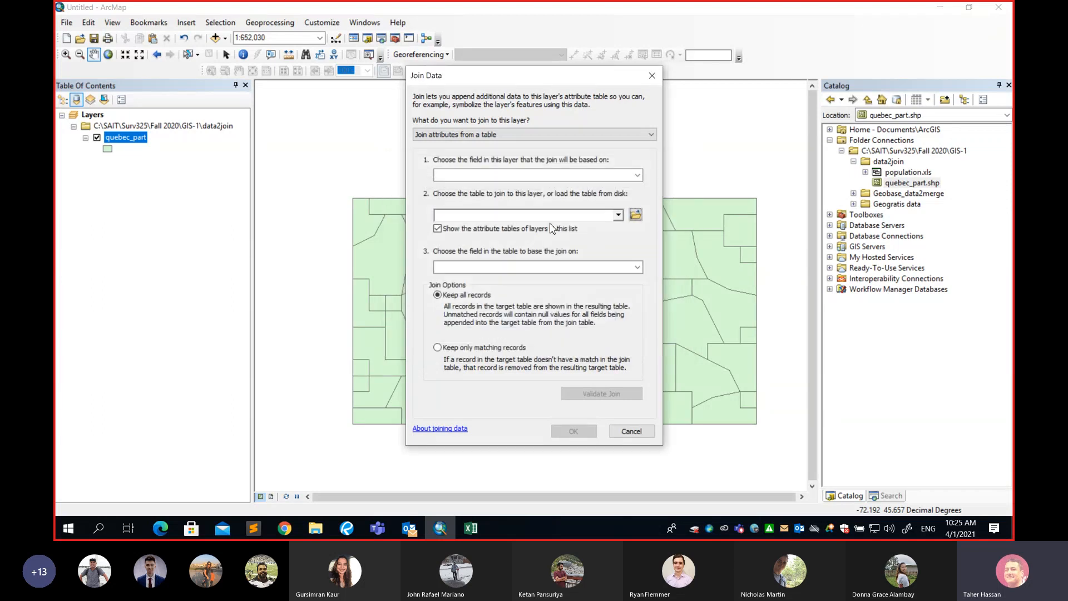
# Inspect the field lists for the layer and the join table in the Join Data dialog, then cancel it.
pyautogui.click(637, 175)
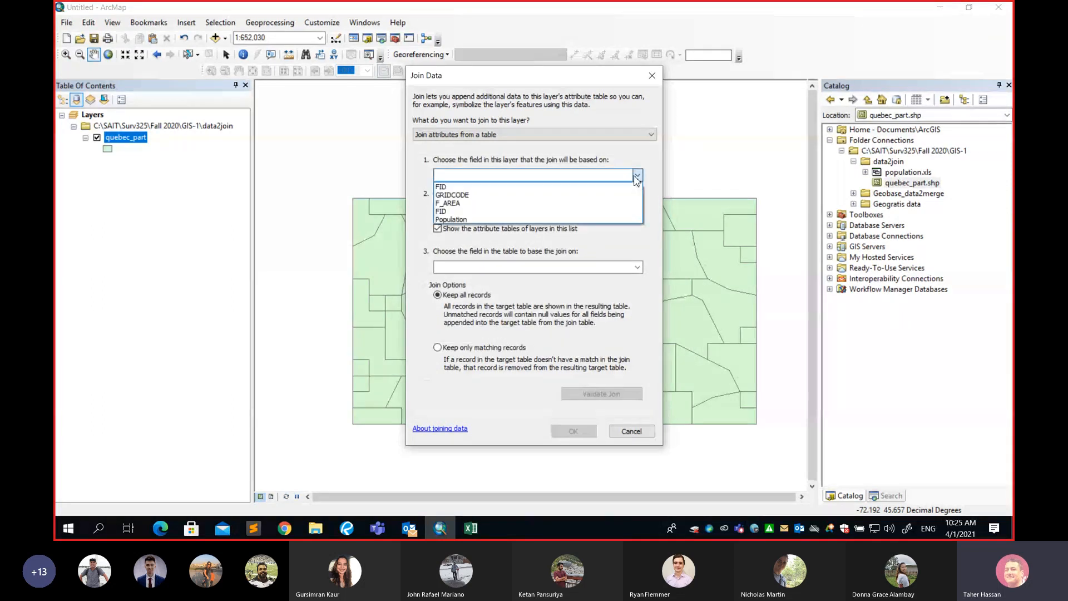
pyautogui.click(636, 175)
pyautogui.click(637, 267)
pyautogui.click(637, 267)
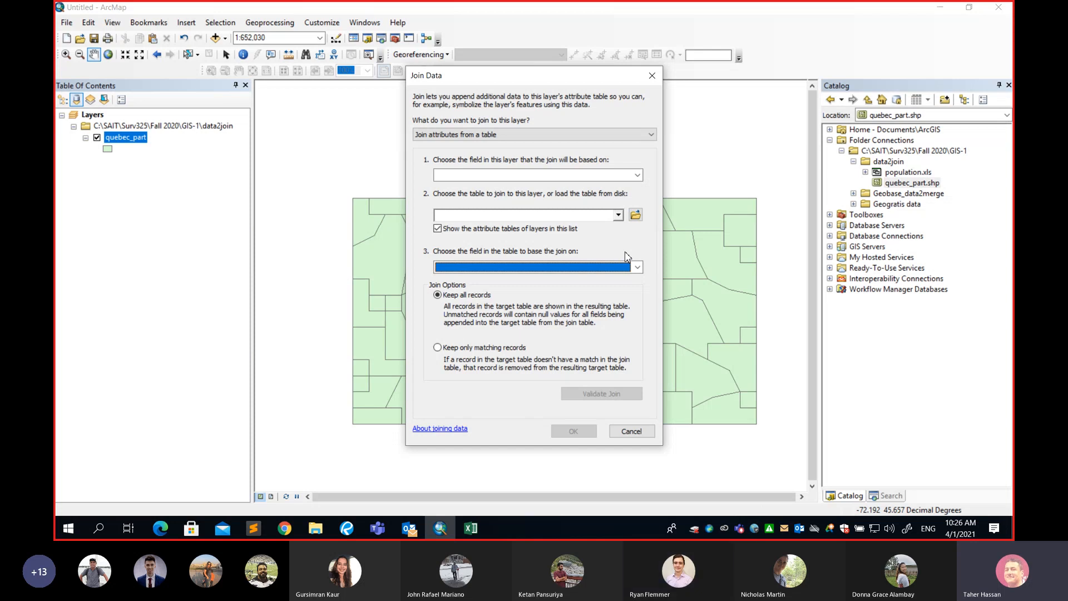
pyautogui.click(629, 431)
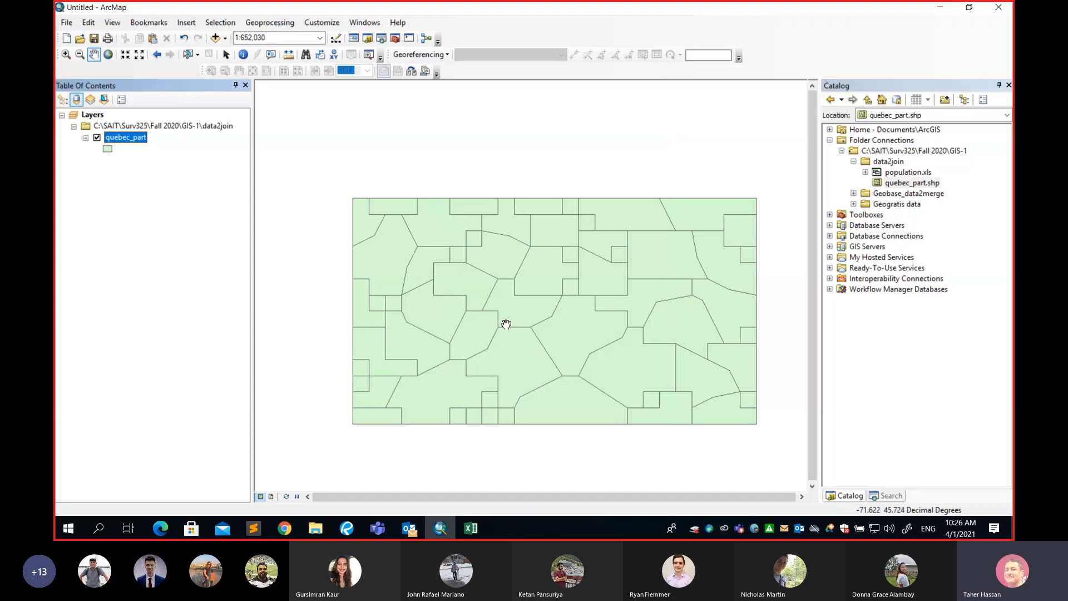
# Open the quebec_part attribute table and turn off the duplicate joined FID field.
pyautogui.moveTo(492, 263); pyautogui.dragTo(457, 243)
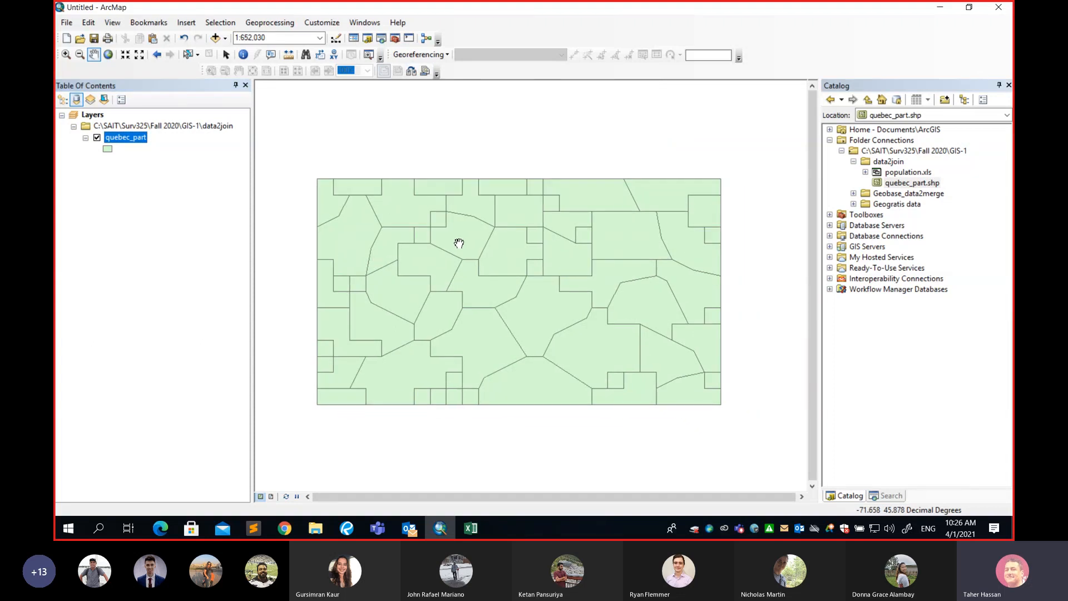
pyautogui.rightClick(140, 143)
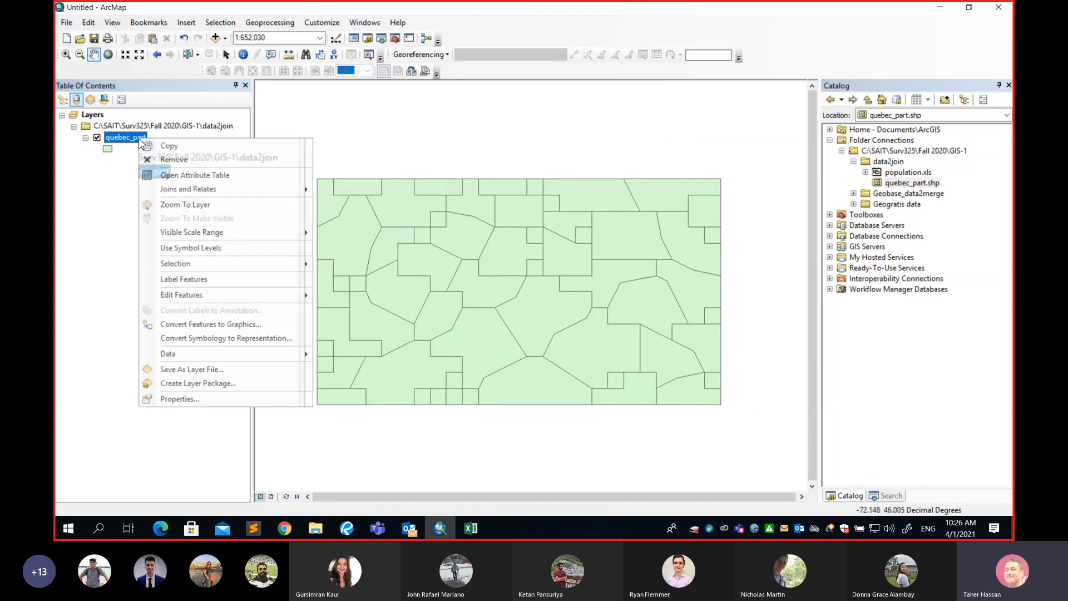
pyautogui.click(191, 180)
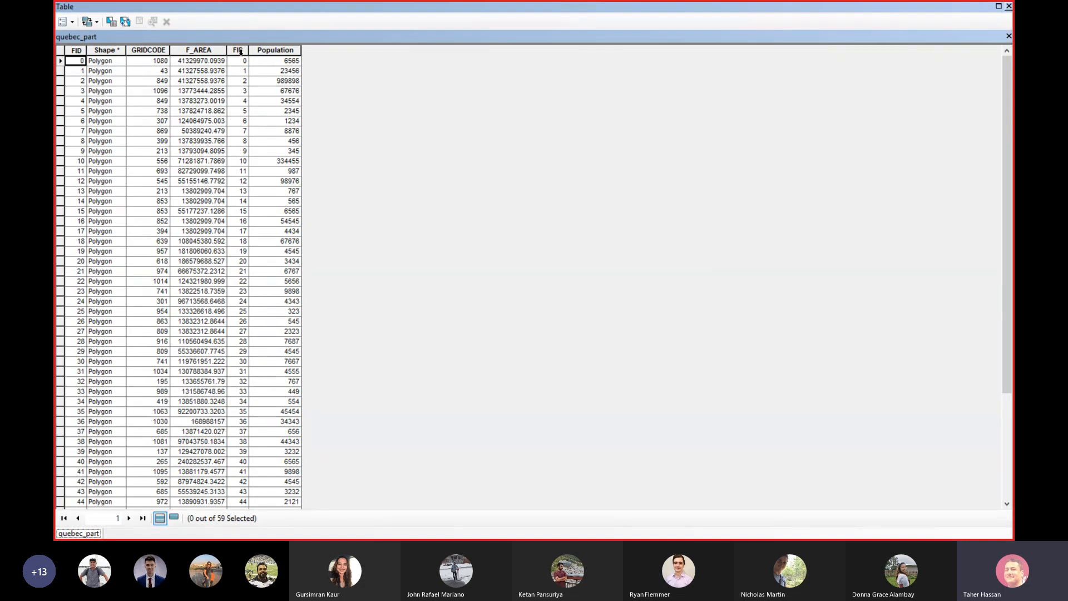
pyautogui.click(239, 50)
pyautogui.keyDown('ctrl'); pyautogui.click(267, 51); pyautogui.keyUp('ctrl')
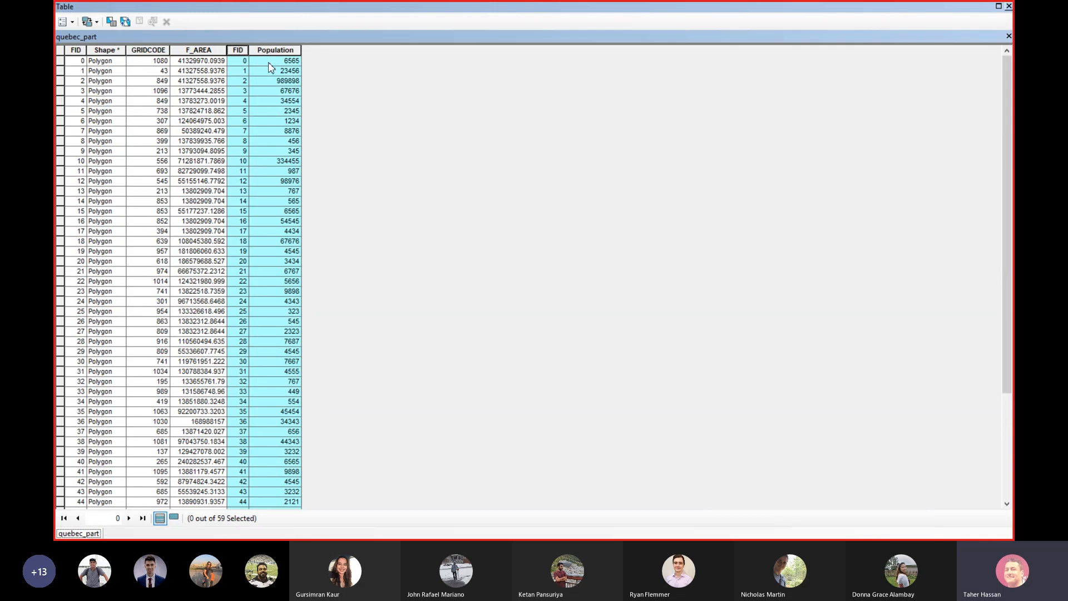
pyautogui.click(240, 52)
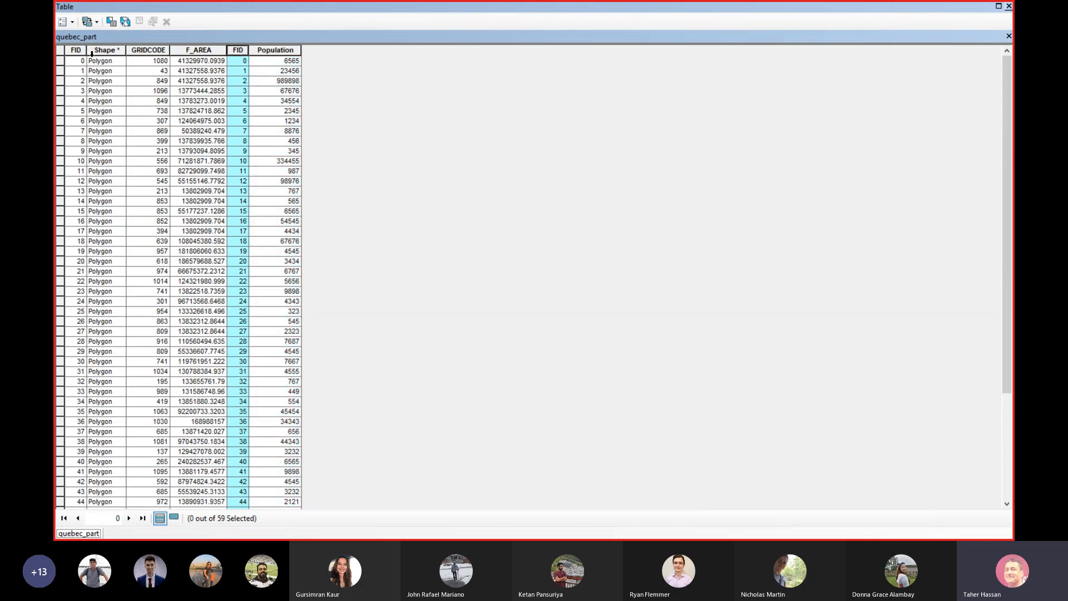
pyautogui.click(78, 53)
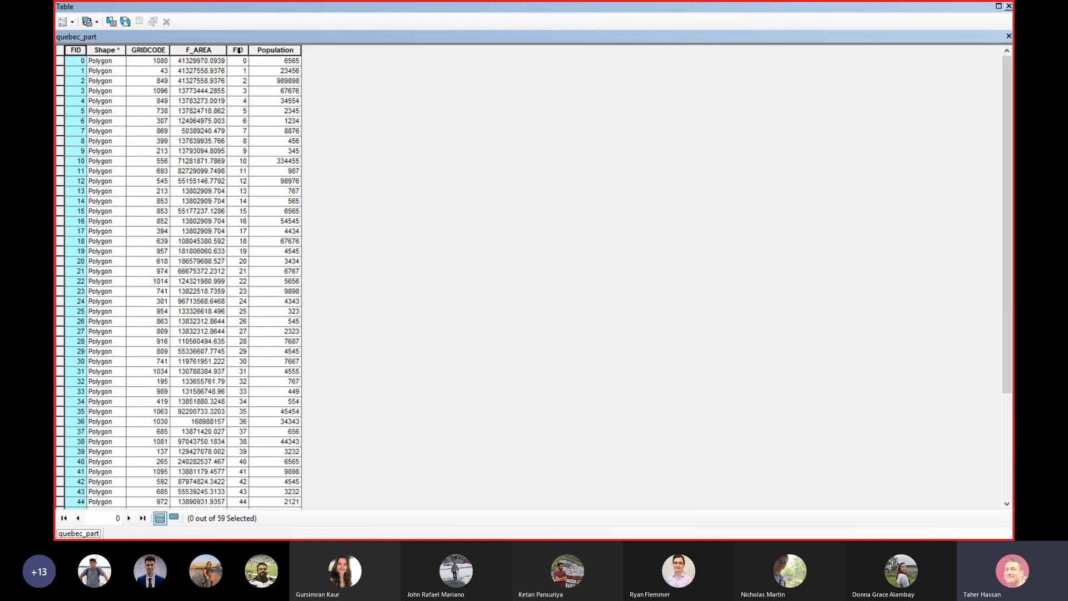
pyautogui.click(239, 51)
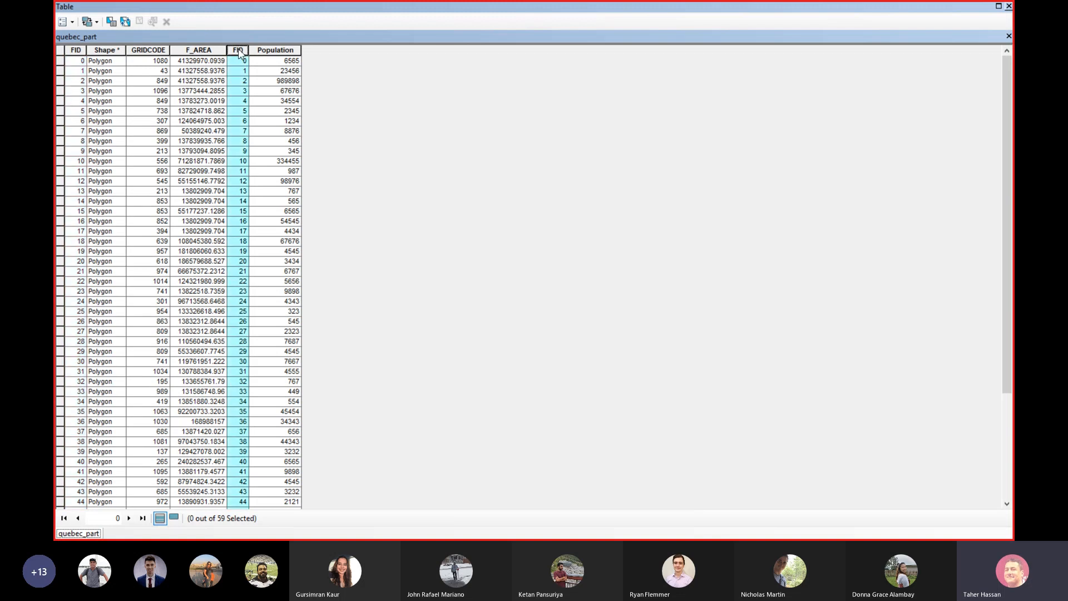
pyautogui.rightClick(239, 52)
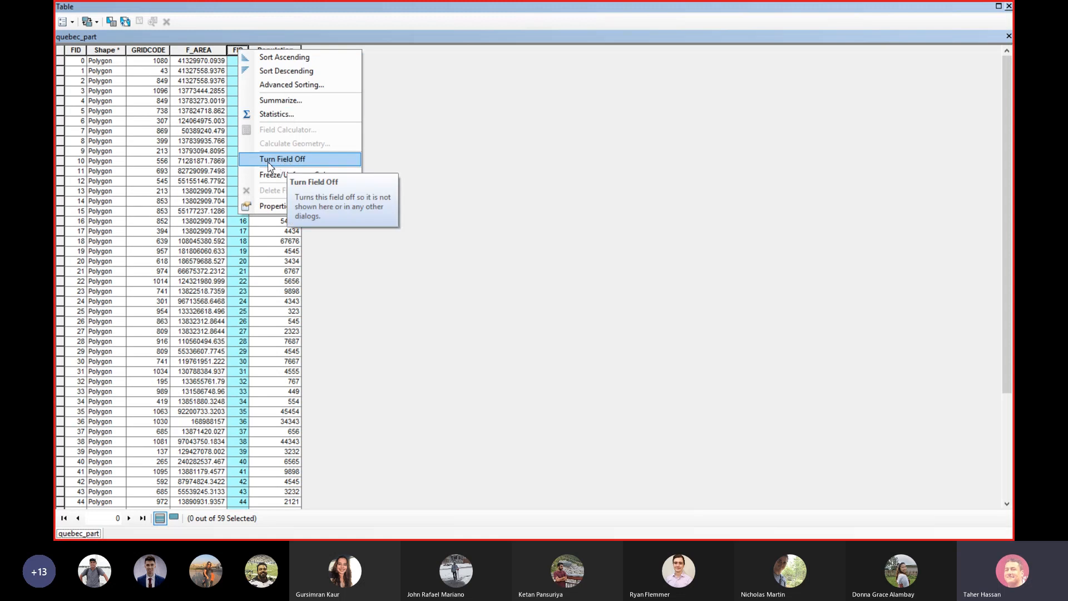
pyautogui.click(306, 162)
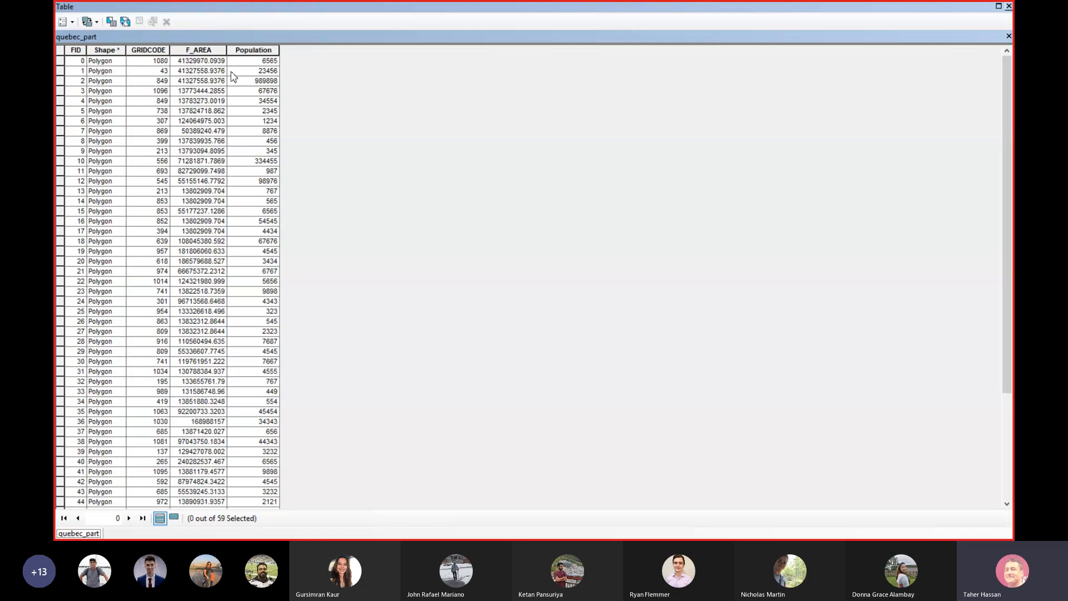
# Examine the joined Population values down the attribute table, then close the table.
pyautogui.click(248, 51)
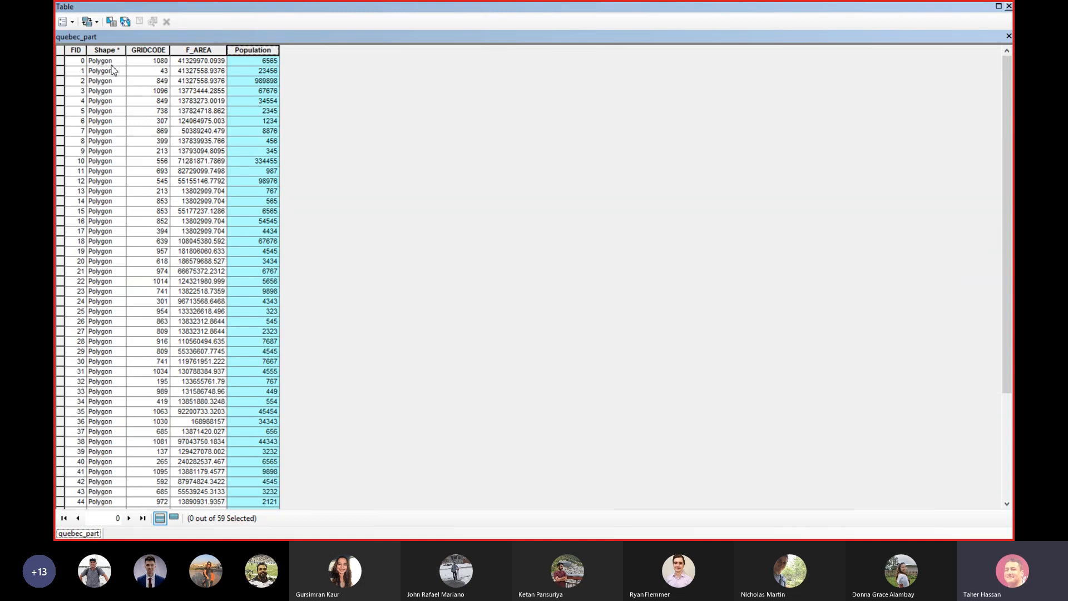
pyautogui.click(262, 71)
pyautogui.click(259, 82)
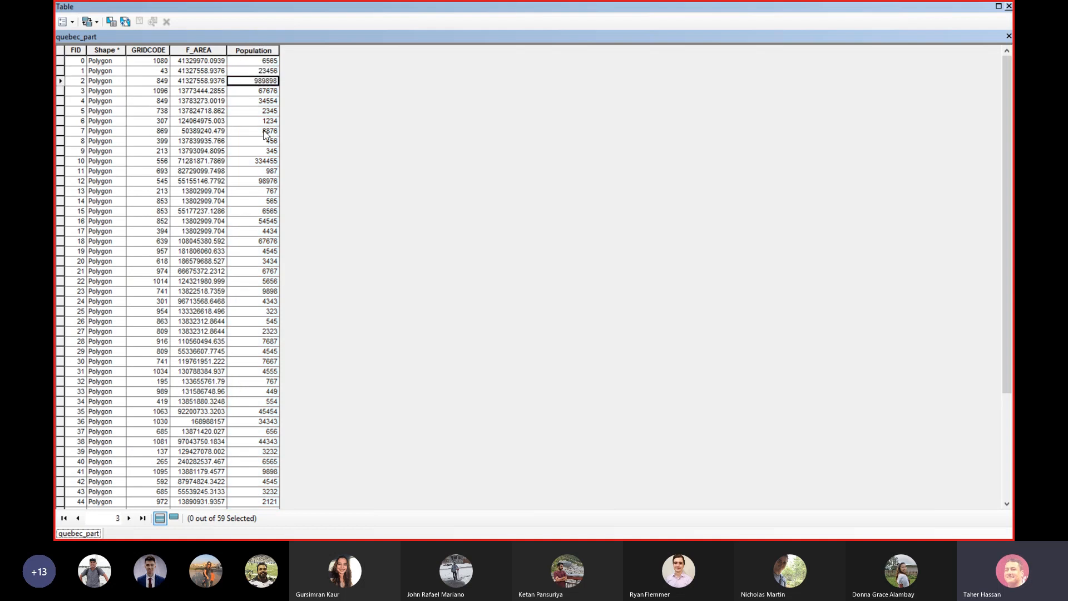
pyautogui.scroll(-3, 273, 174)
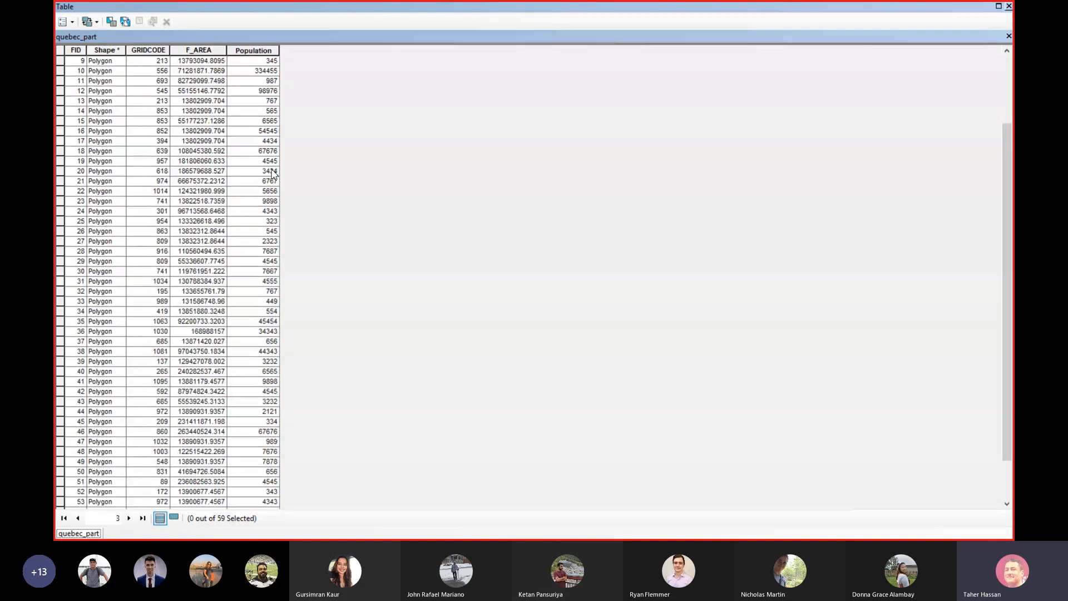
pyautogui.scroll(3, 273, 174)
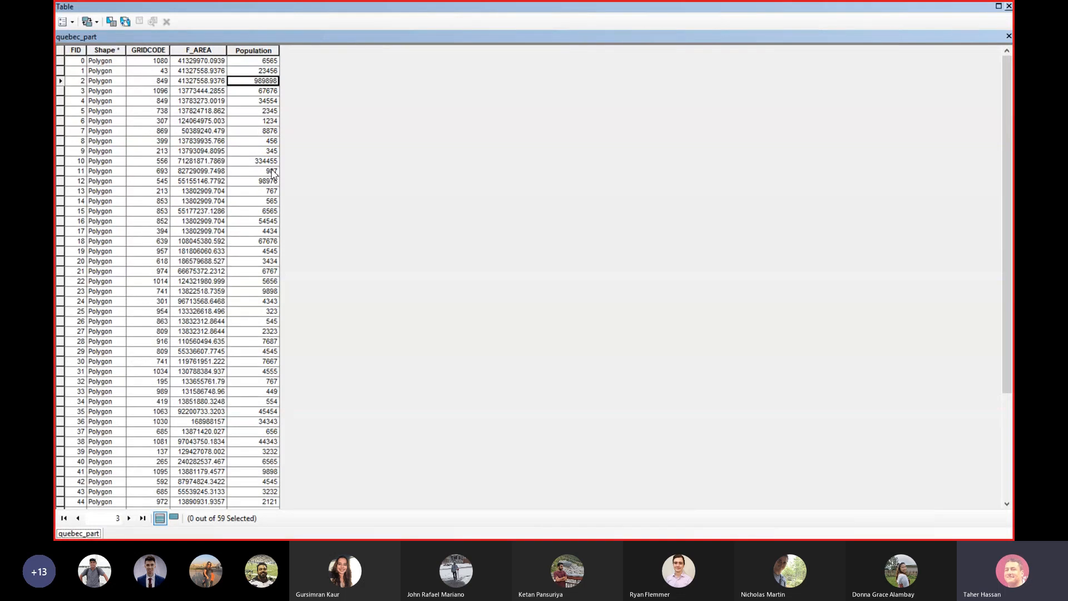
pyautogui.click(261, 51)
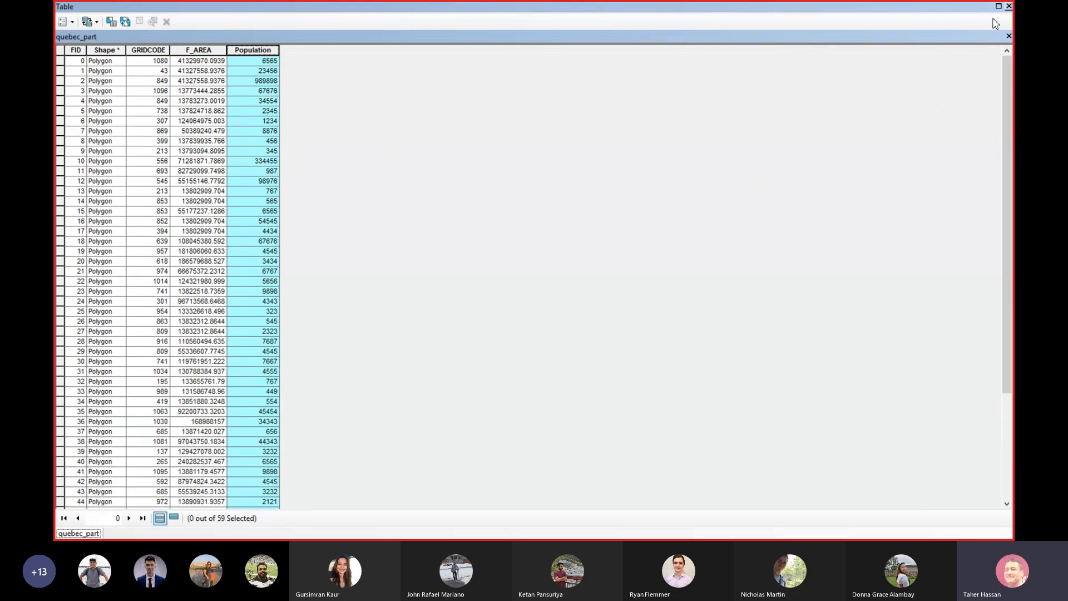
pyautogui.click(1009, 7)
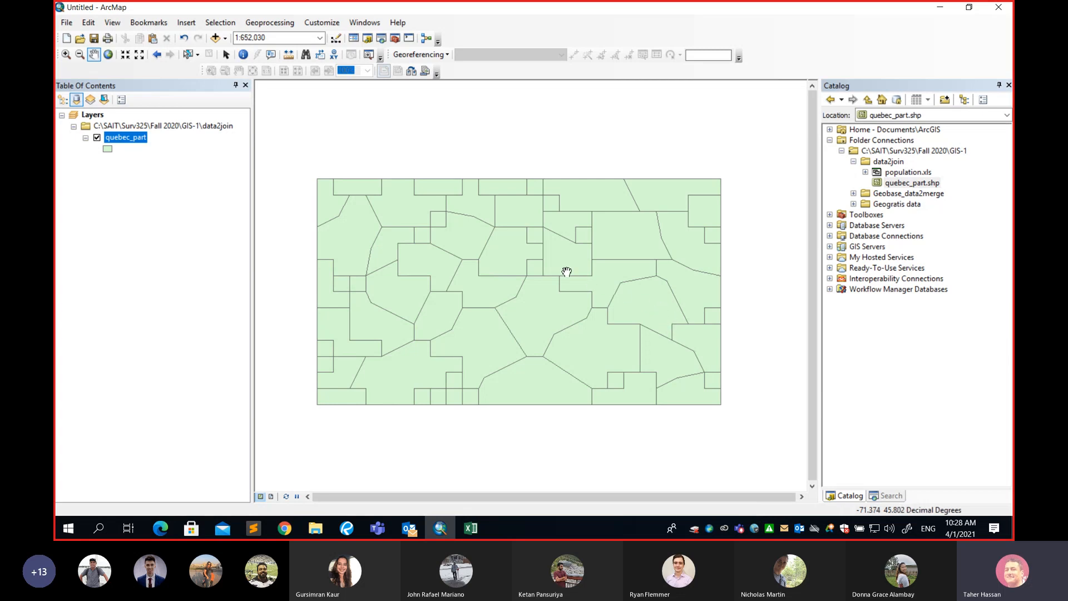
# Change the quebec_part layer symbol to the Grassland fill.
pyautogui.click(107, 149)
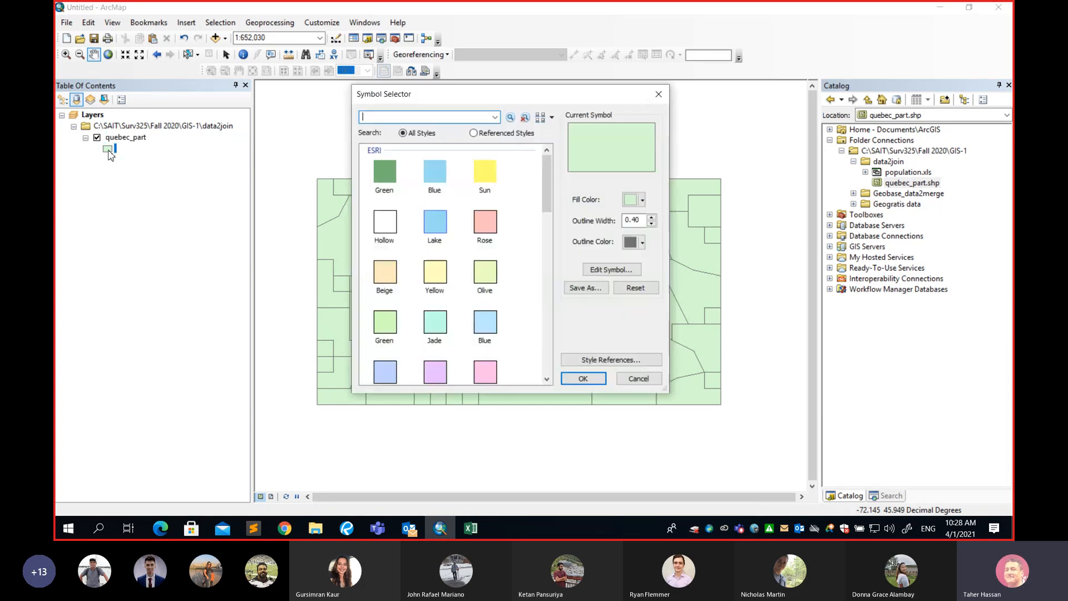
pyautogui.moveTo(548, 187); pyautogui.dragTo(545, 323)
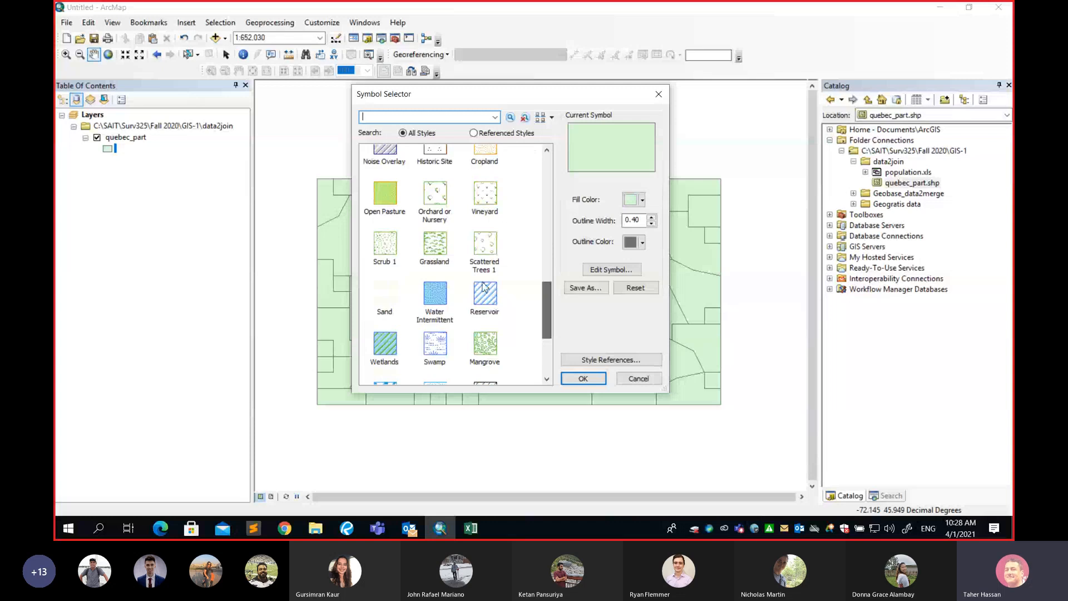
pyautogui.click(435, 243)
pyautogui.click(573, 380)
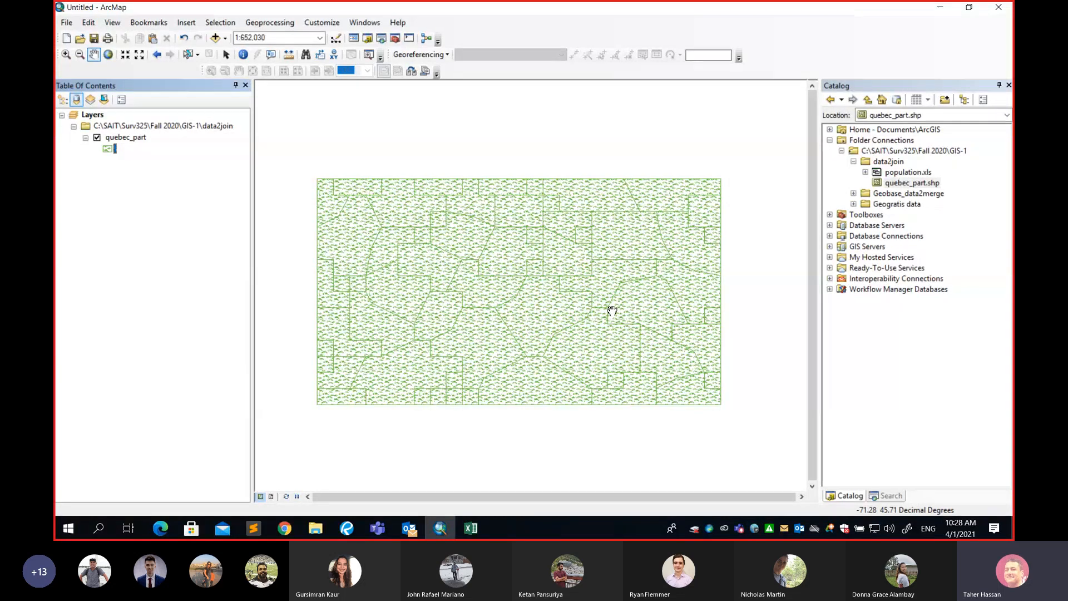
# Open the quebec_part layer properties and examine its data source information.
pyautogui.click(128, 143)
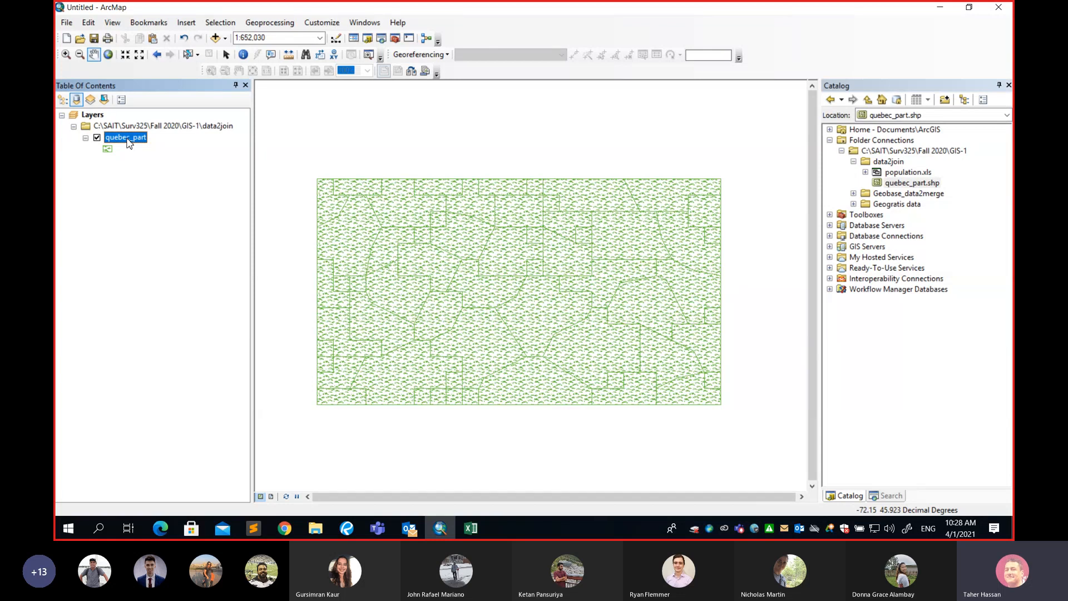
pyautogui.rightClick(128, 143)
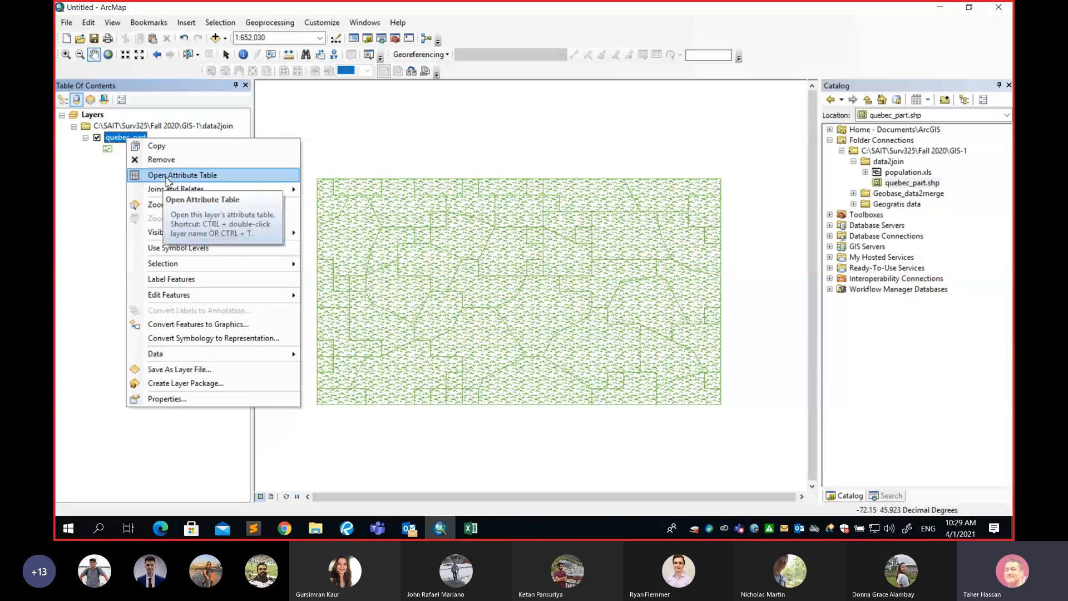
pyautogui.moveTo(171, 195)
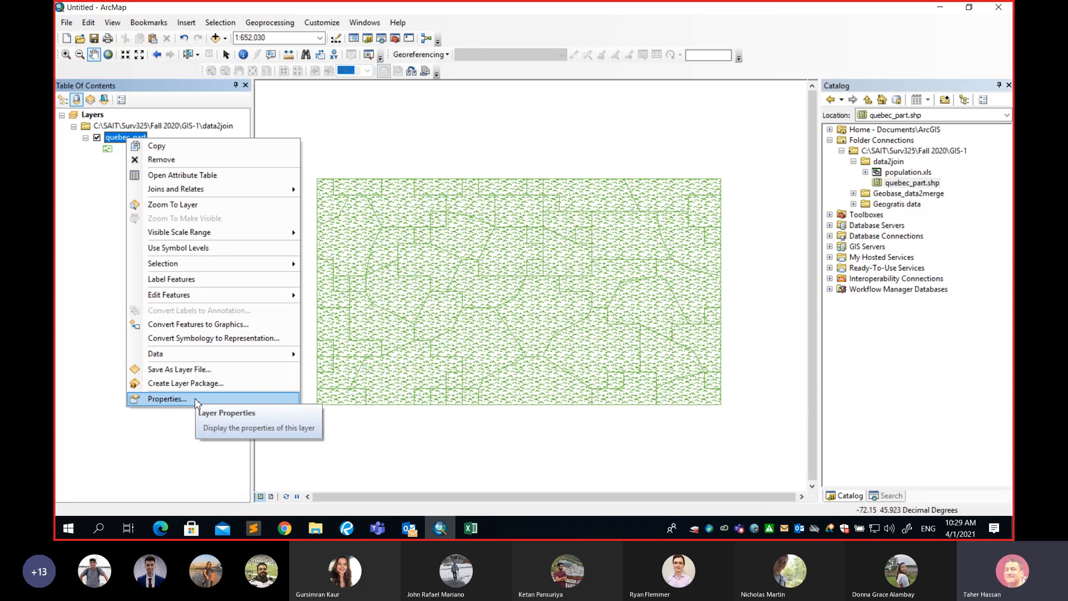
pyautogui.click(167, 399)
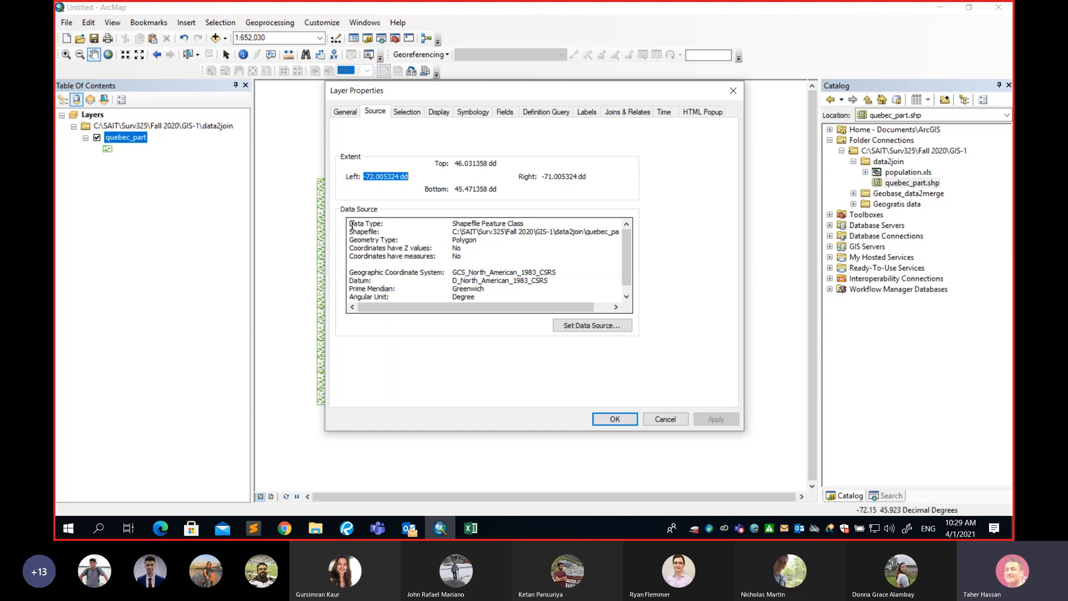
pyautogui.moveTo(351, 224); pyautogui.dragTo(484, 298)
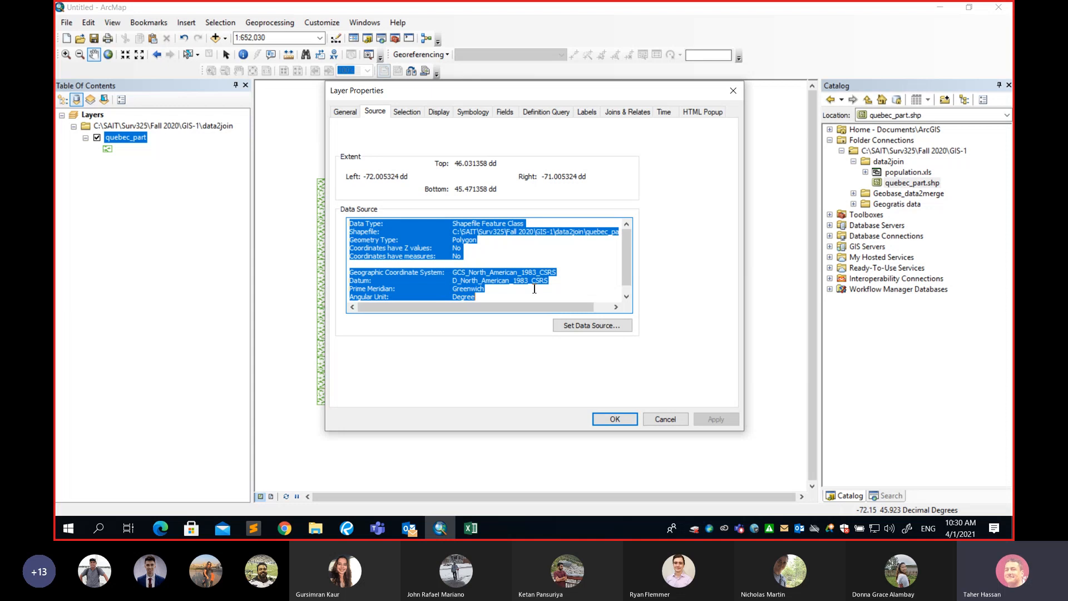
pyautogui.moveTo(627, 252)
pyautogui.mouseDown()
pyautogui.moveTo(628, 280)
pyautogui.moveTo(626, 242)
pyautogui.mouseUp()
# Set the layer symbology to Quantities graduated colours using the Population field.
pyautogui.click(355, 114)
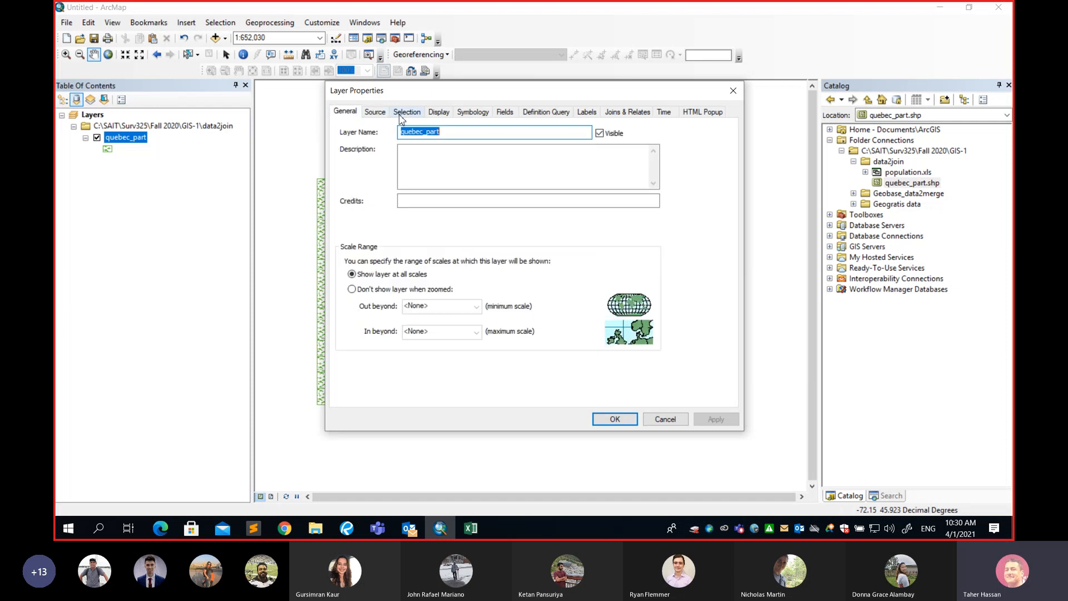
pyautogui.click(406, 114)
pyautogui.click(441, 114)
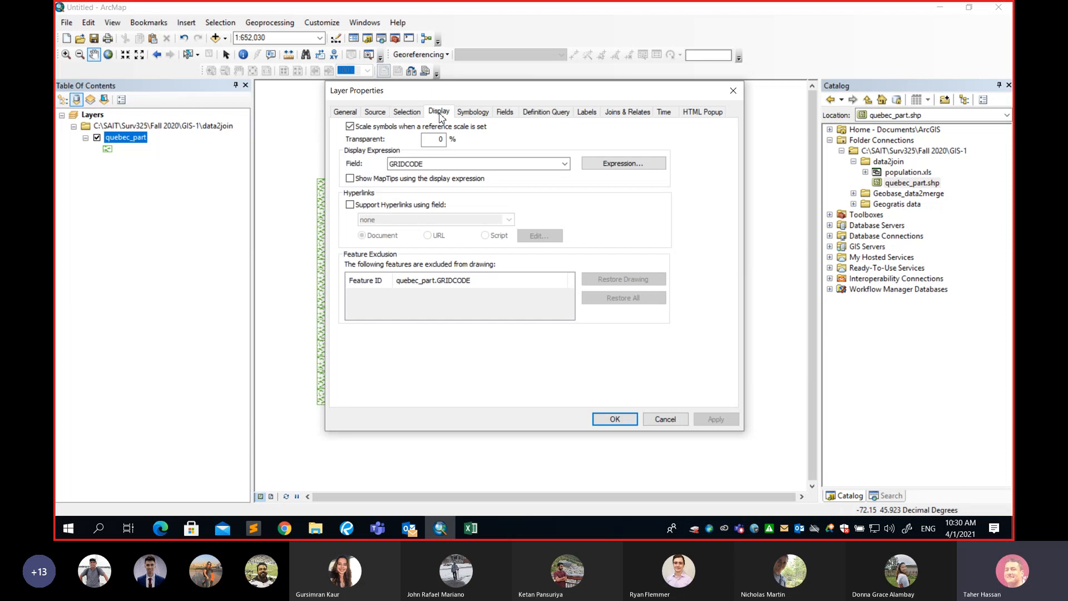
pyautogui.click(474, 114)
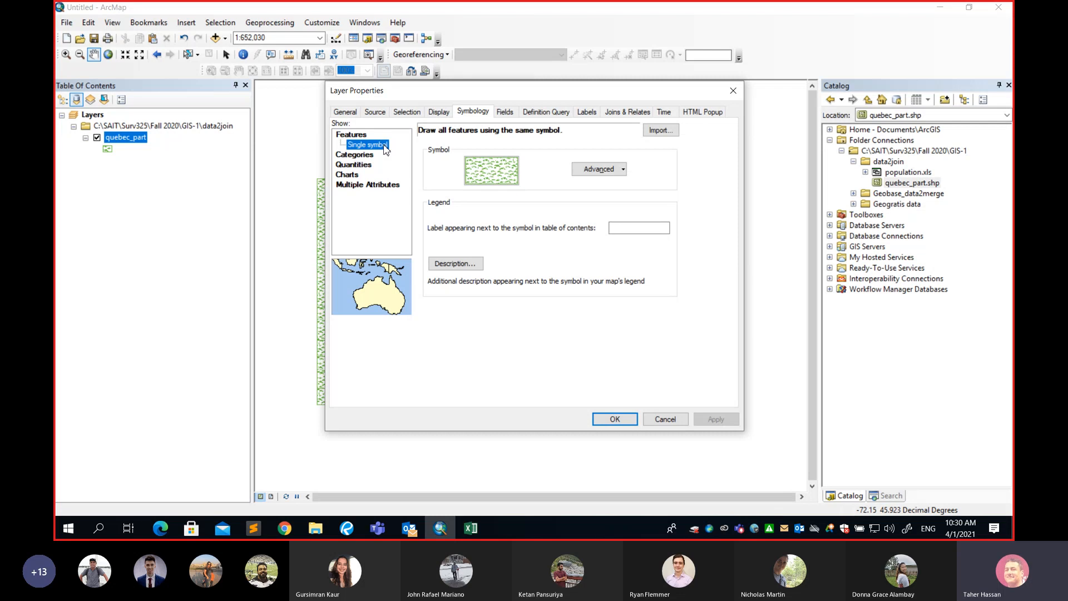
pyautogui.click(360, 164)
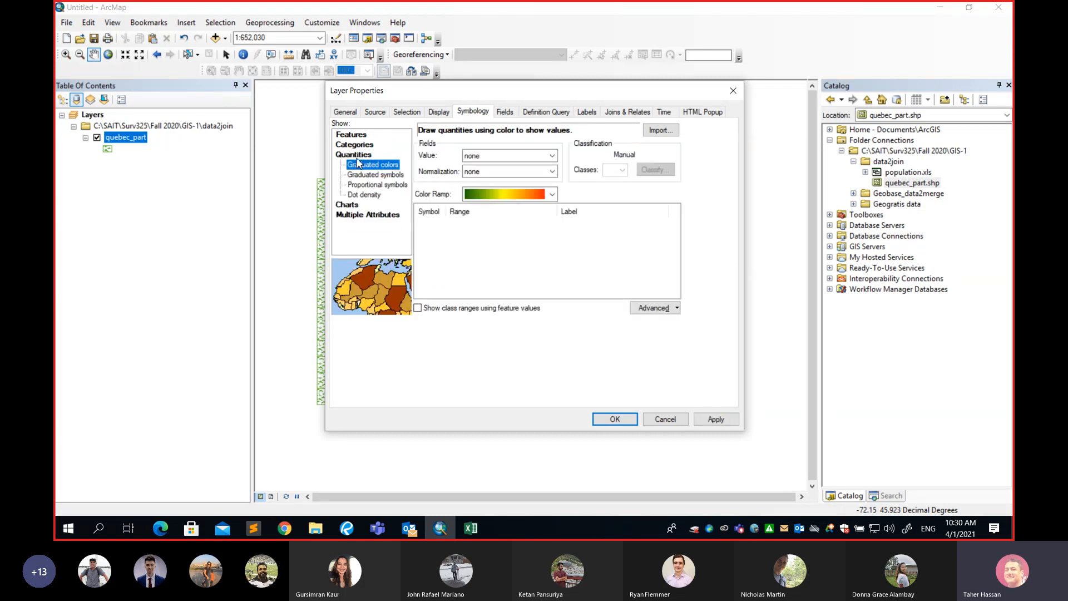
pyautogui.click(352, 135)
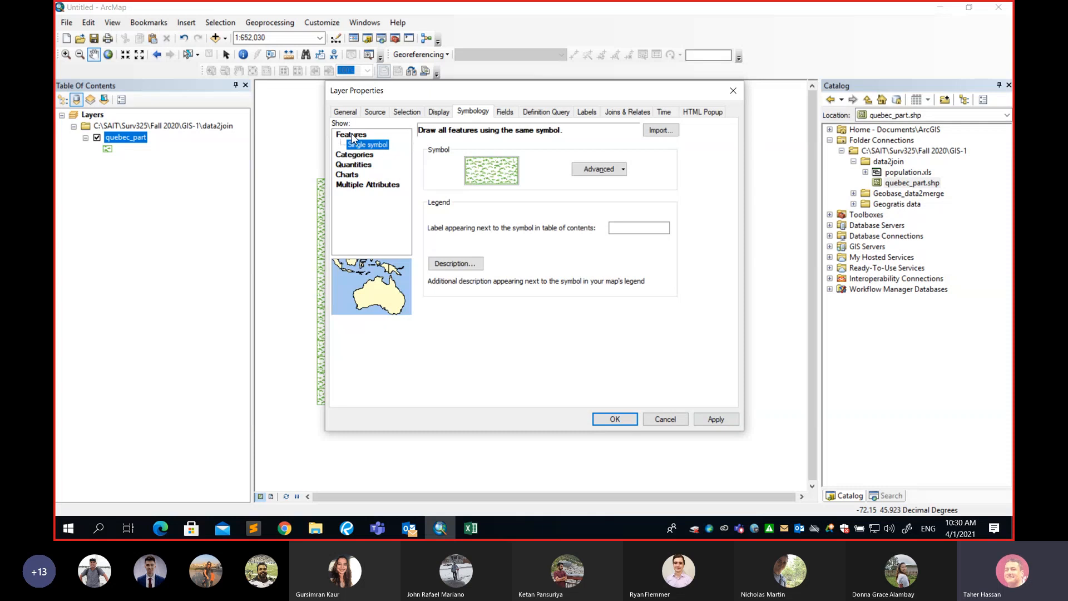
pyautogui.click(354, 165)
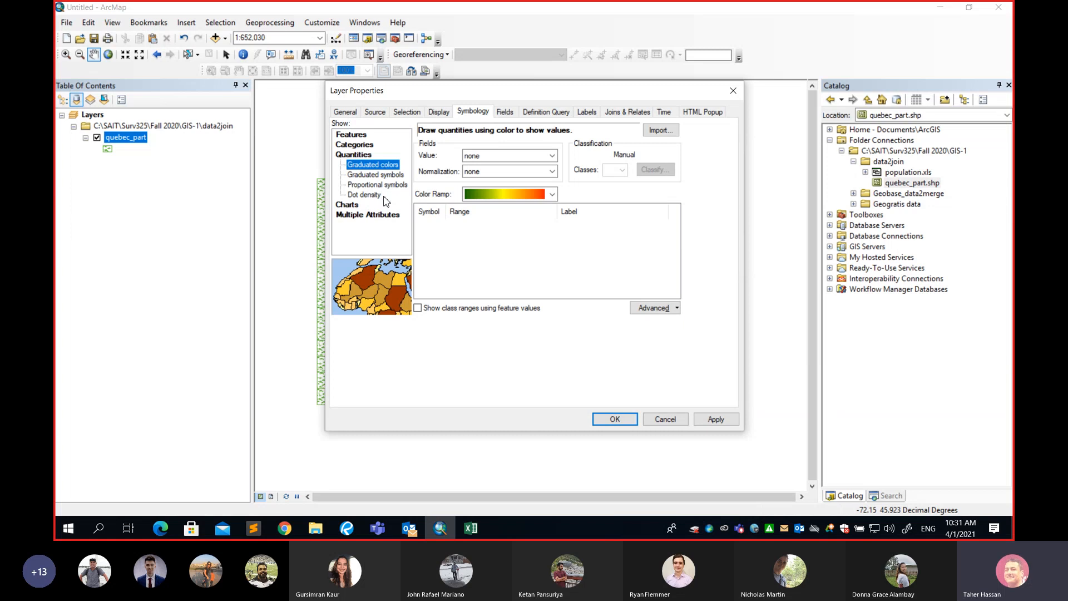
pyautogui.click(552, 157)
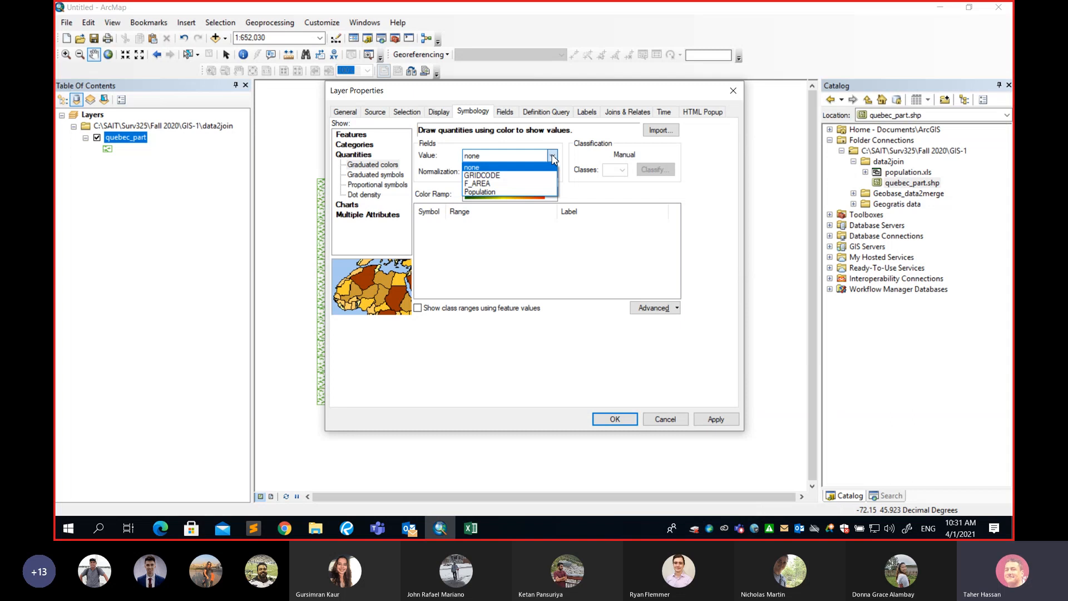
pyautogui.click(491, 193)
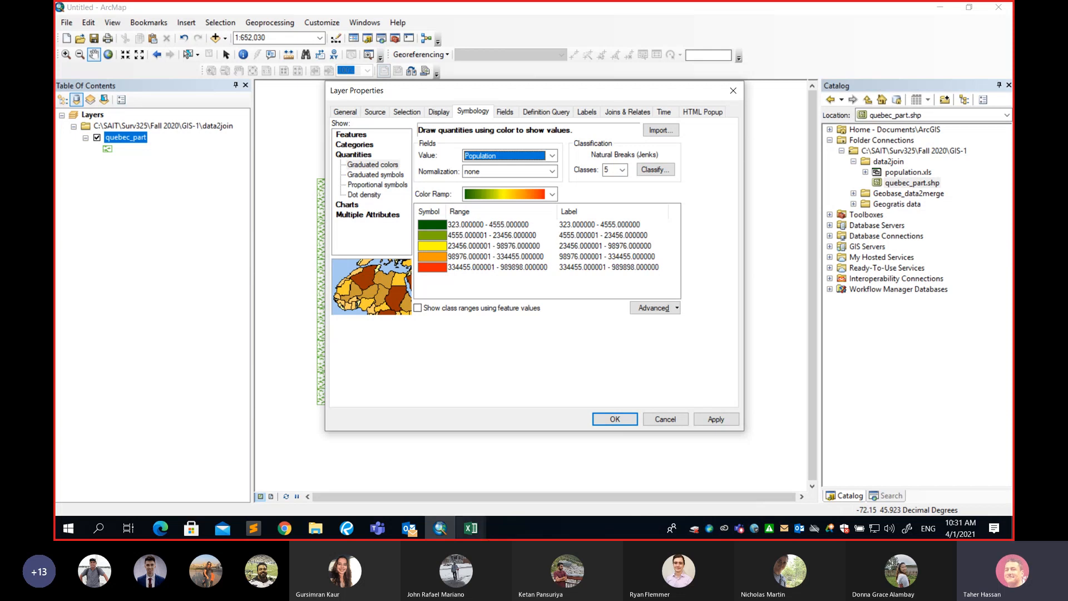
# Switch to Excel and review the population values in the population.xls worksheet.
pyautogui.click(471, 528)
pyautogui.click(506, 479)
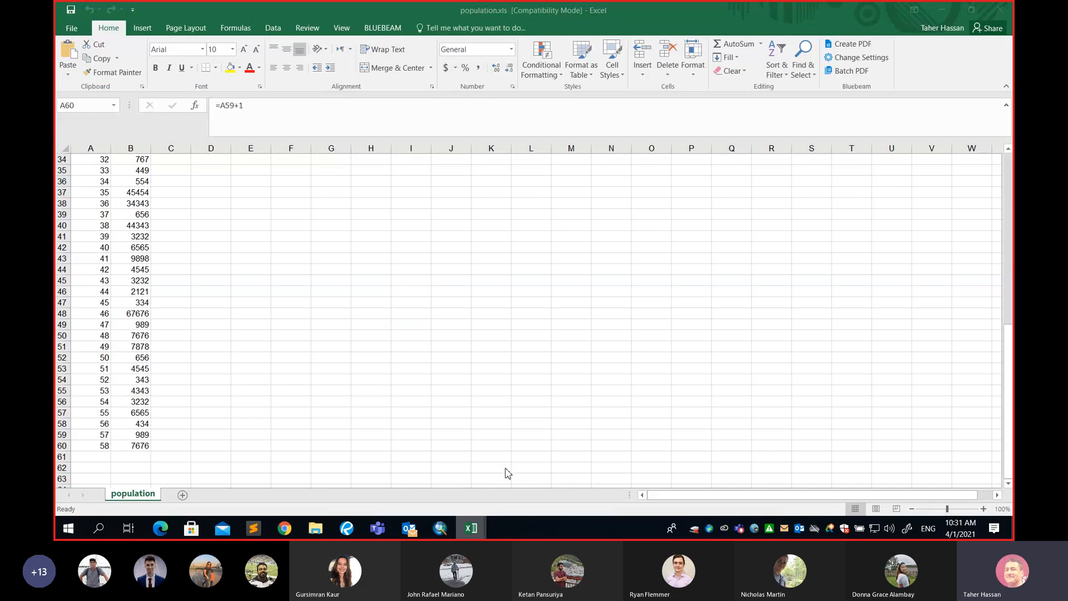
pyautogui.scroll(7, 146, 262)
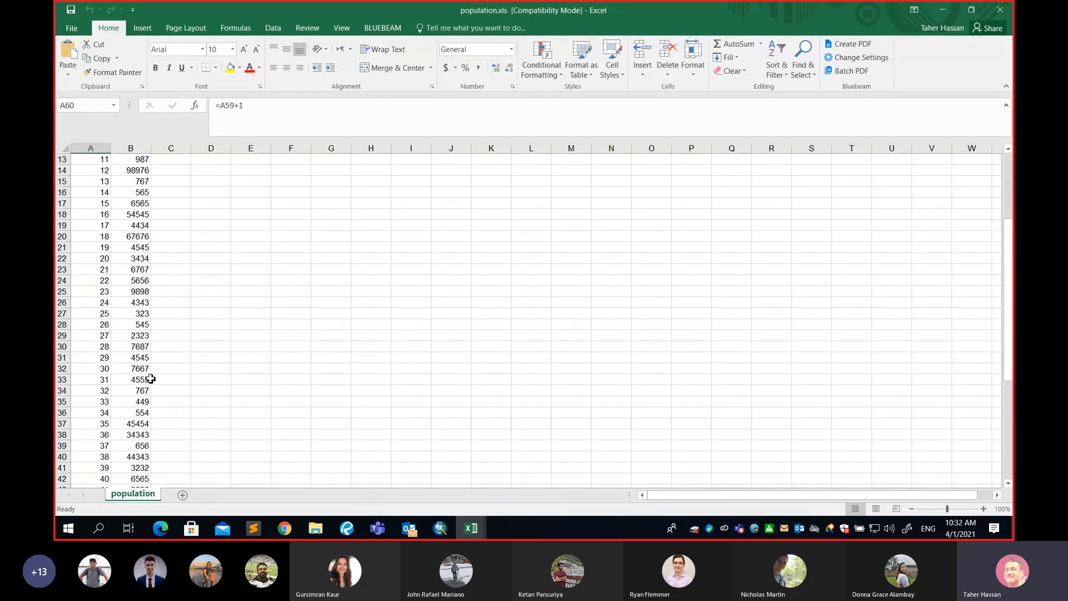
# Scroll through the population.xls worksheet and select all values in the Population column.
pyautogui.scroll(-5, 148, 379)
pyautogui.scroll(-3, 151, 379)
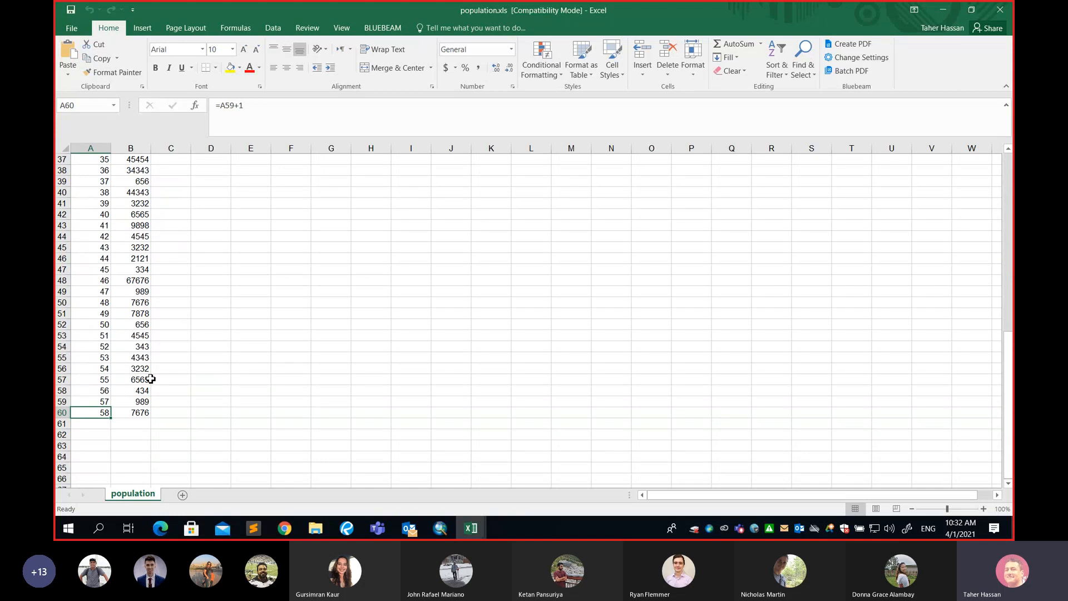
pyautogui.moveTo(136, 415); pyautogui.dragTo(134, 176)
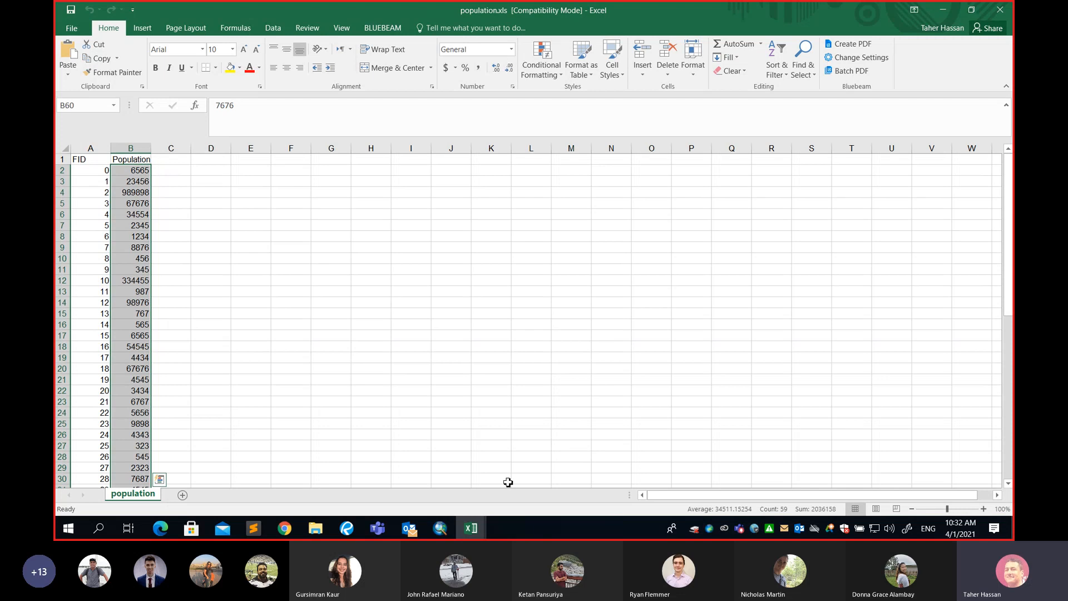
# Return to ArcMap, set the graduated colours classification to 5 classes and select the lowest class range.
pyautogui.click(440, 528)
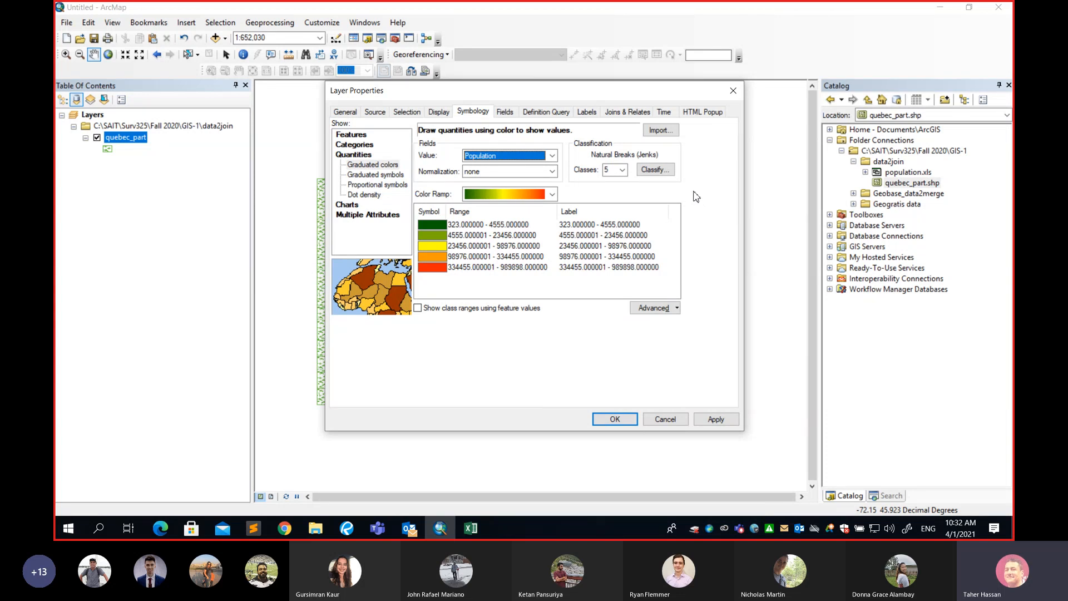
pyautogui.click(623, 171)
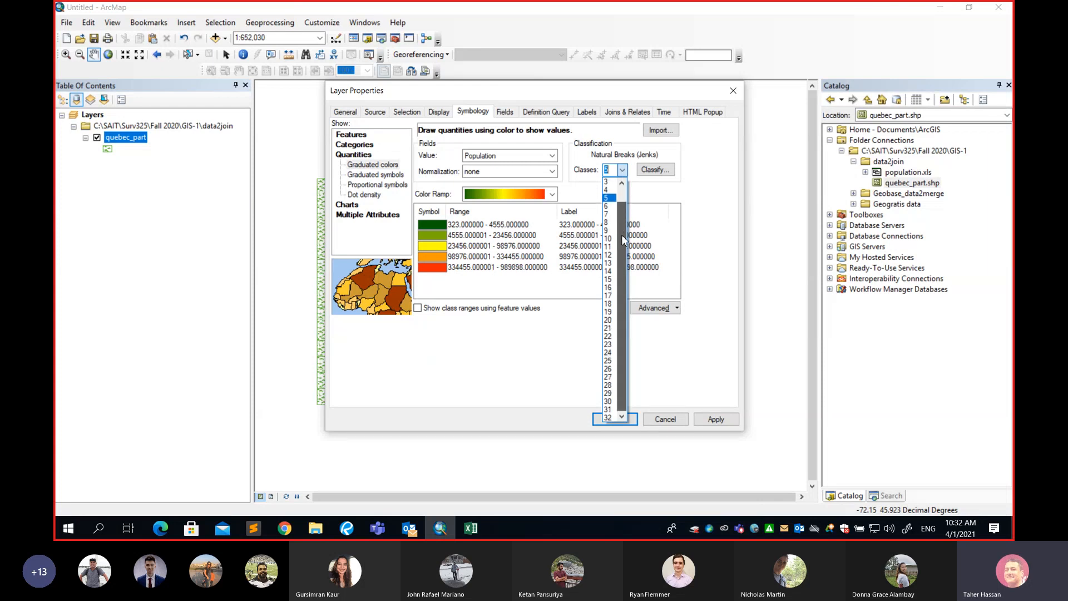
pyautogui.moveTo(623, 236); pyautogui.dragTo(619, 206)
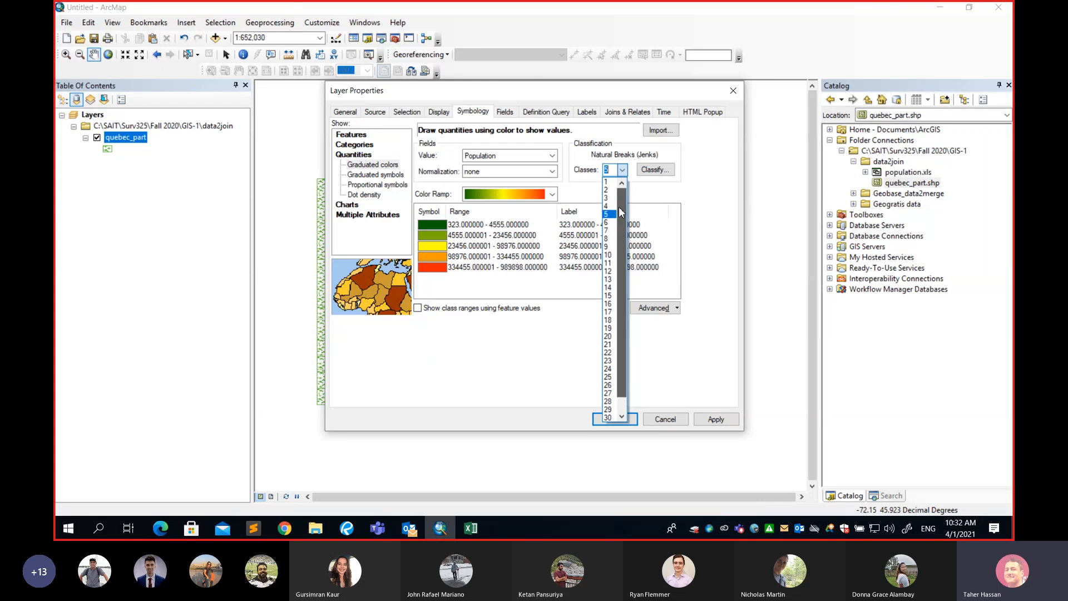
pyautogui.click(609, 214)
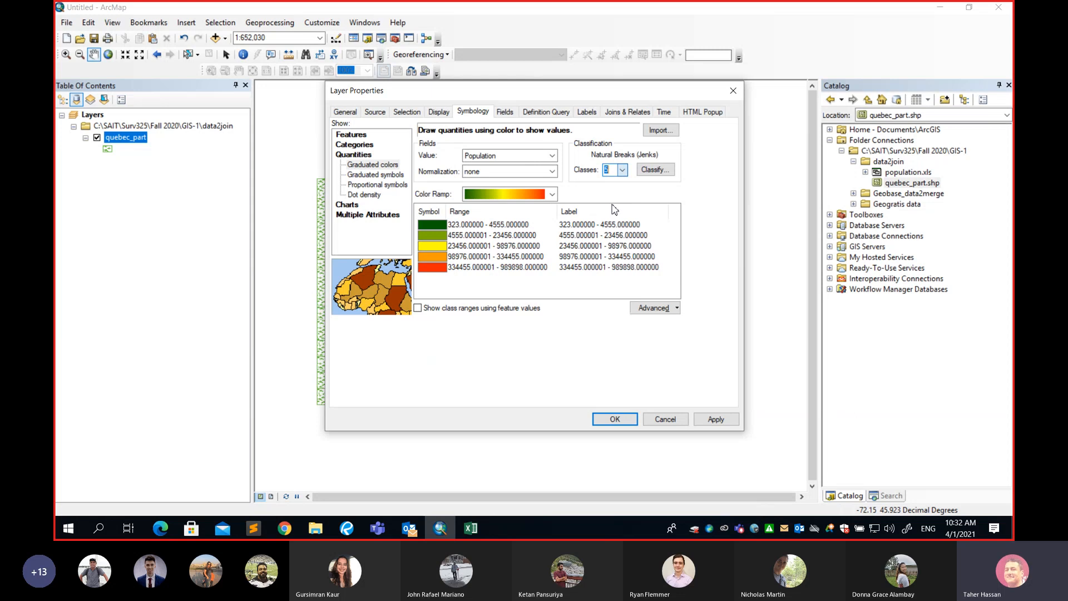
pyautogui.click(458, 227)
pyautogui.click(432, 228)
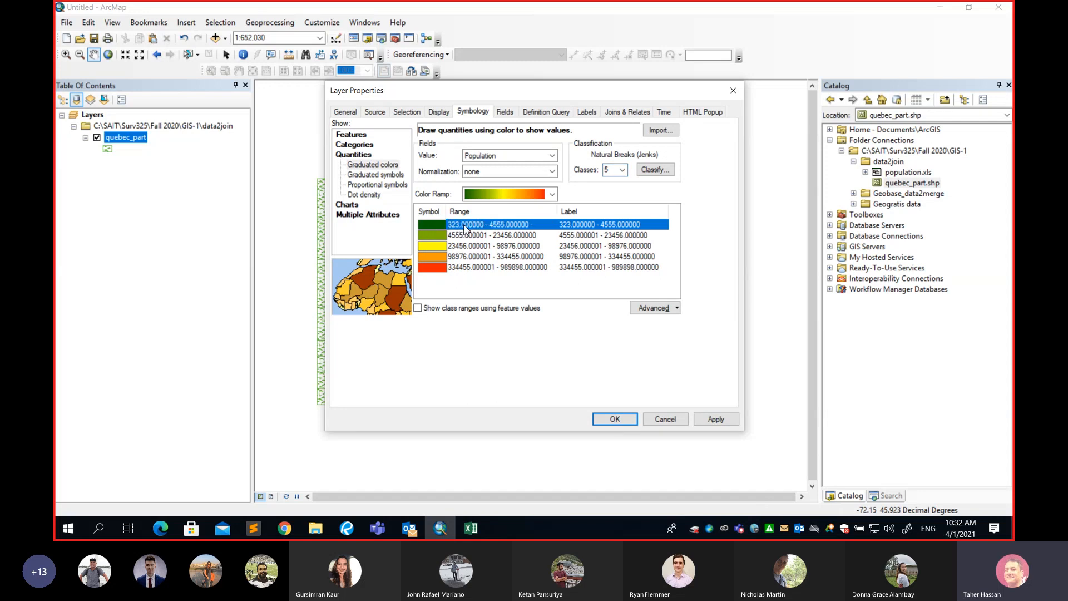